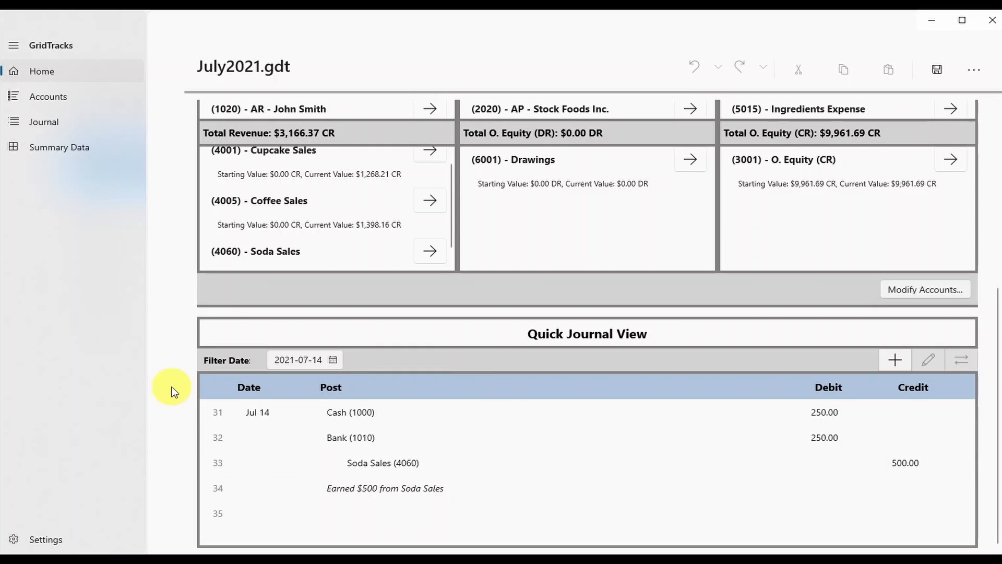
Open the Accounts page showing the Cash (1000) ledger.
click(22, 99)
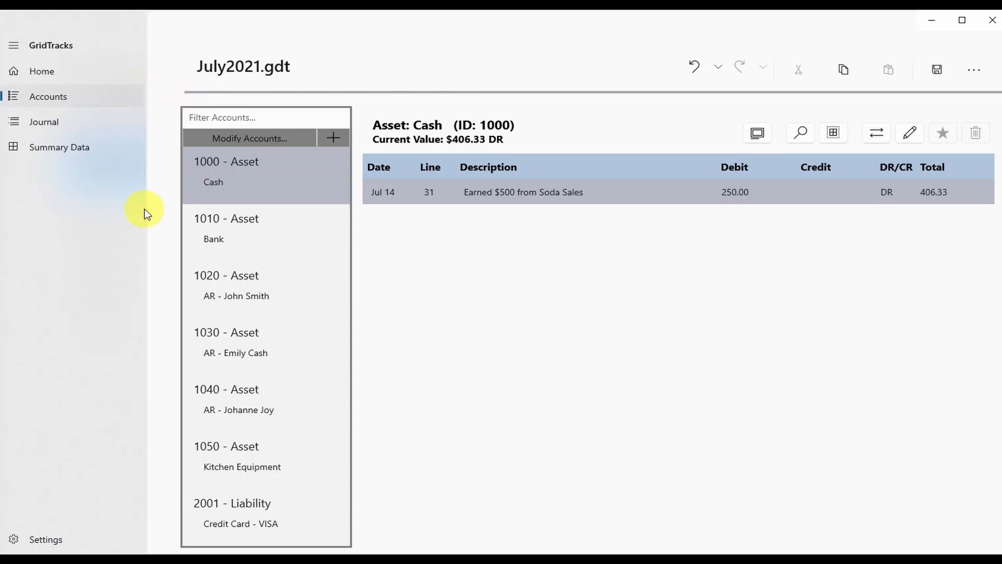
click(337, 138)
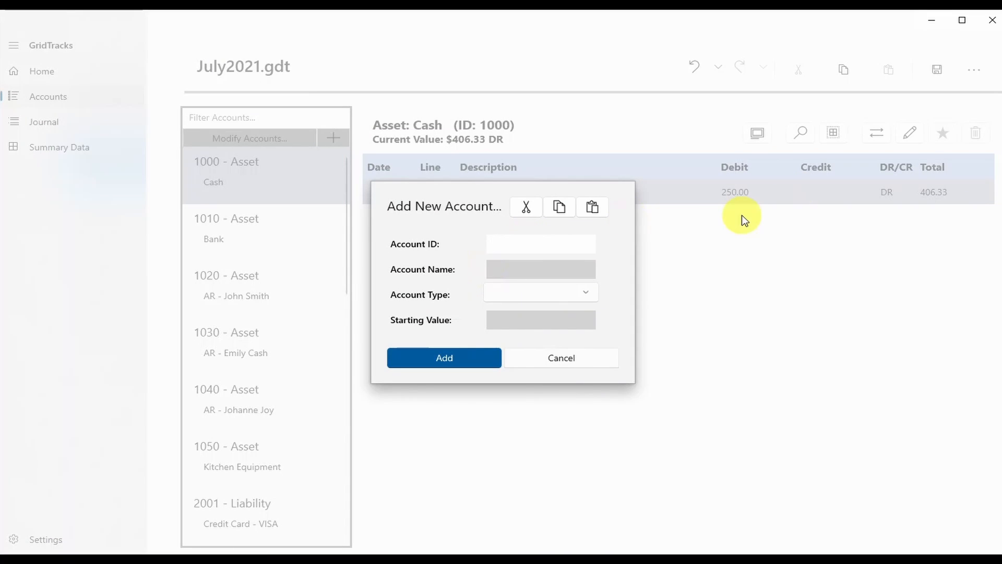
click(568, 244)
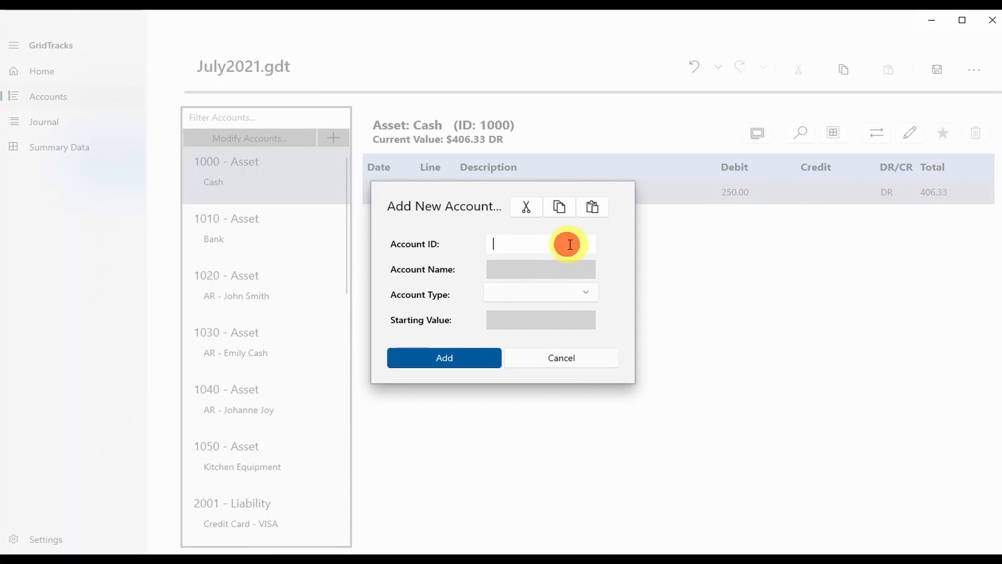
text(1040)
key(Tab)
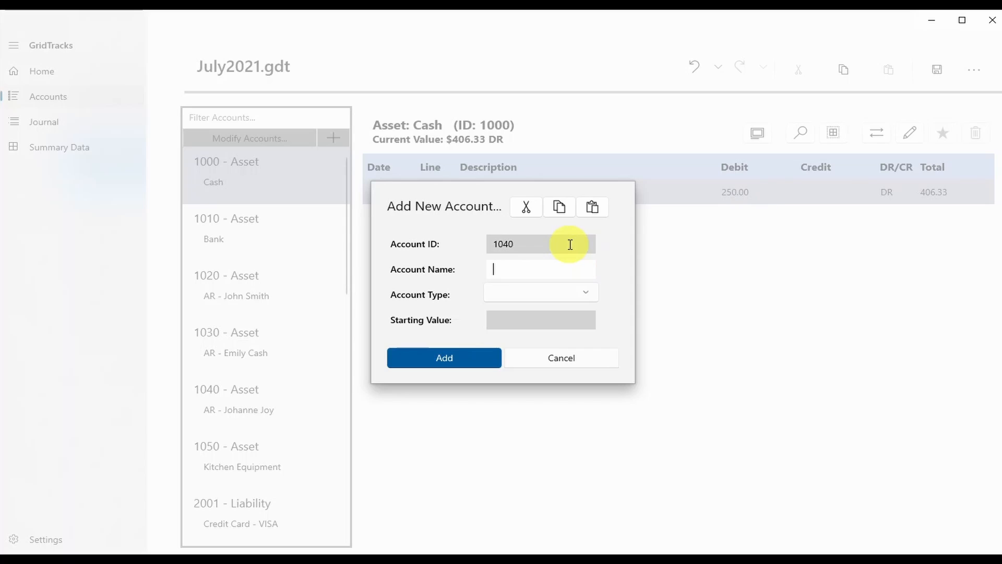
click(535, 293)
click(539, 221)
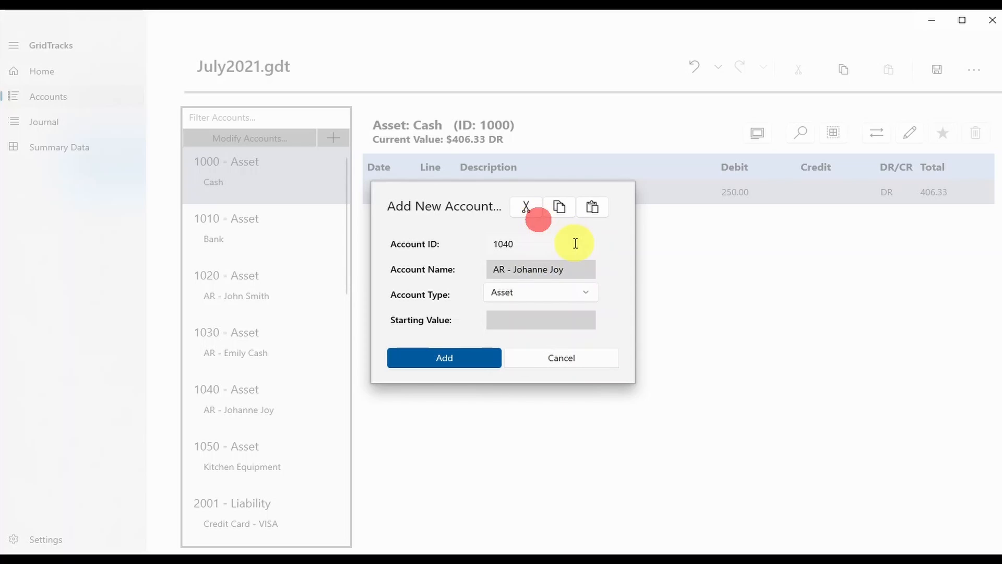
click(548, 322)
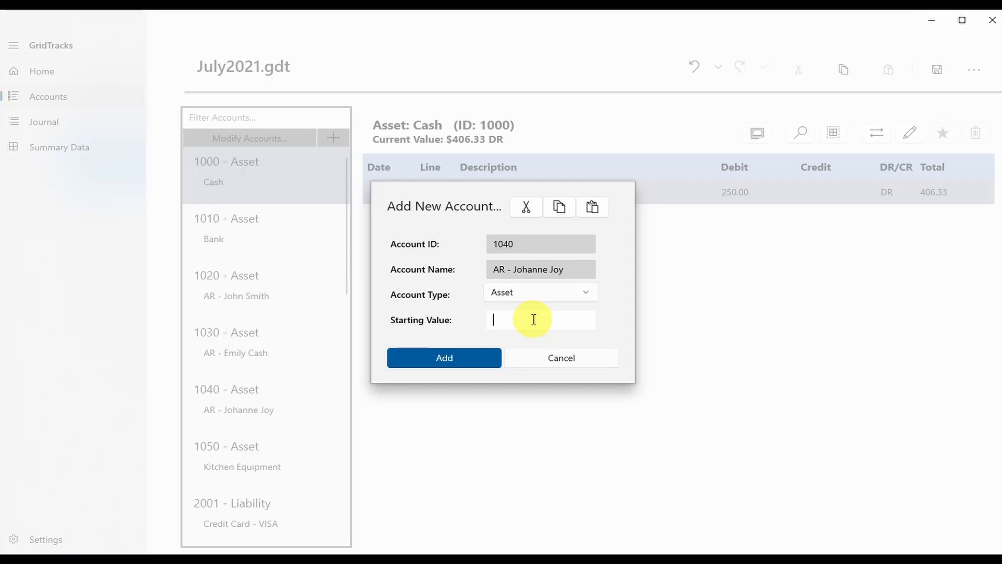
click(487, 356)
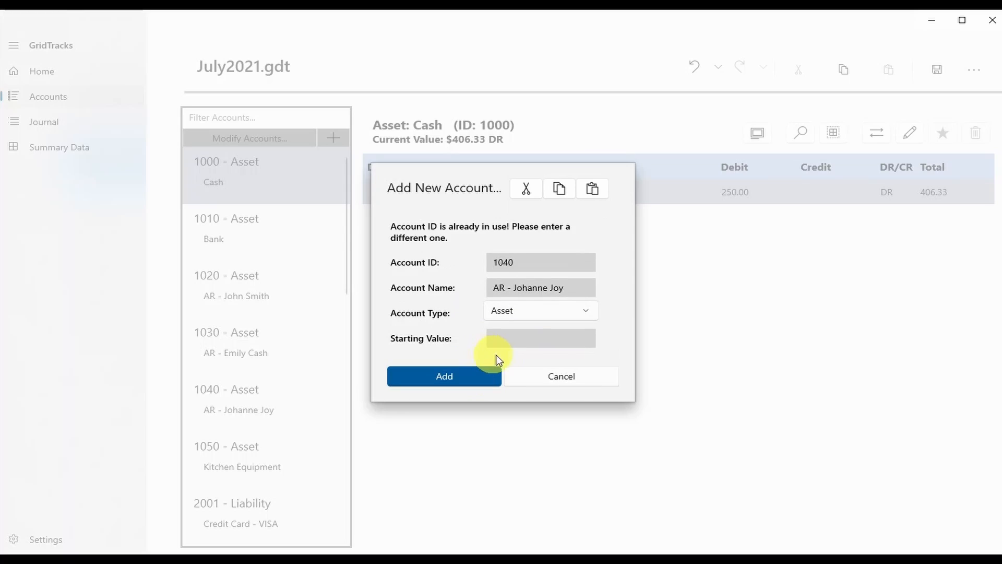
click(516, 260)
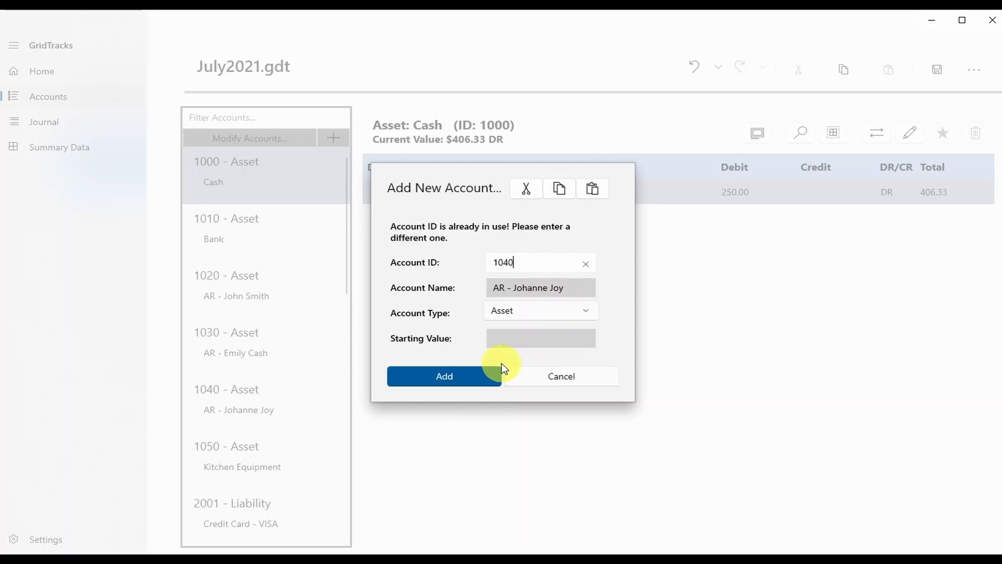
click(574, 385)
View account 1040's ledger, then open the Modify Accounts card grid.
click(286, 393)
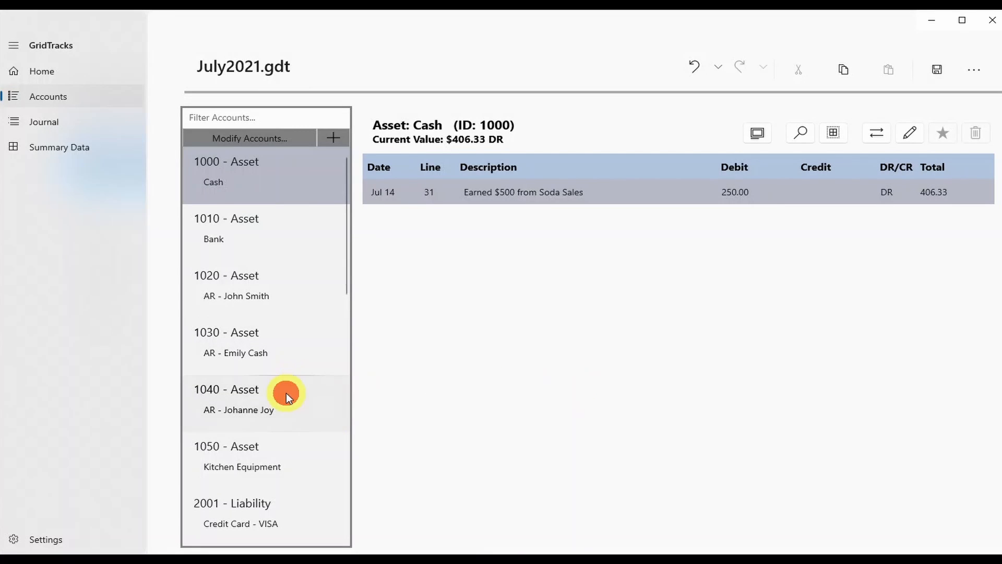
scroll(318, 346, down, 2)
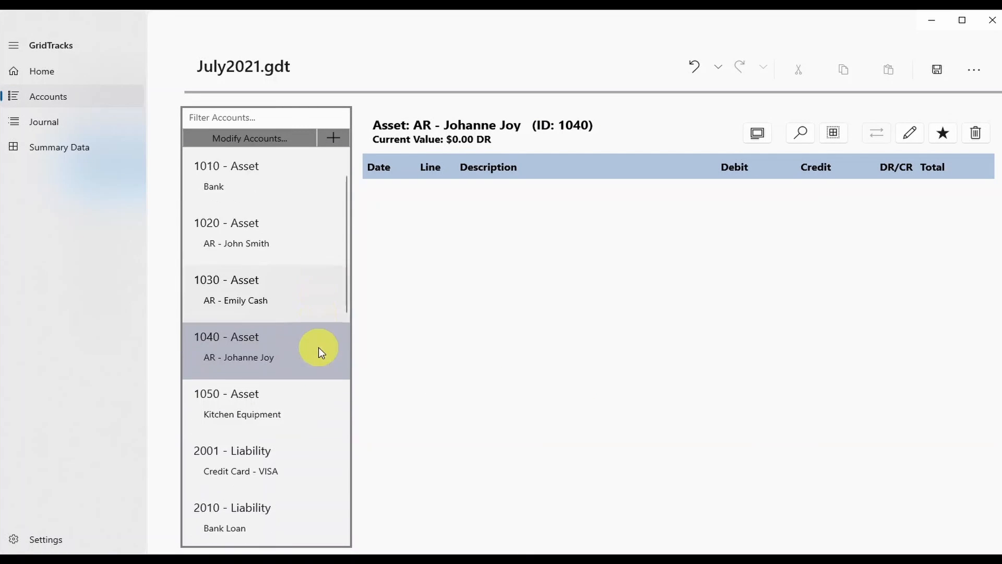
scroll(314, 340, up, 2)
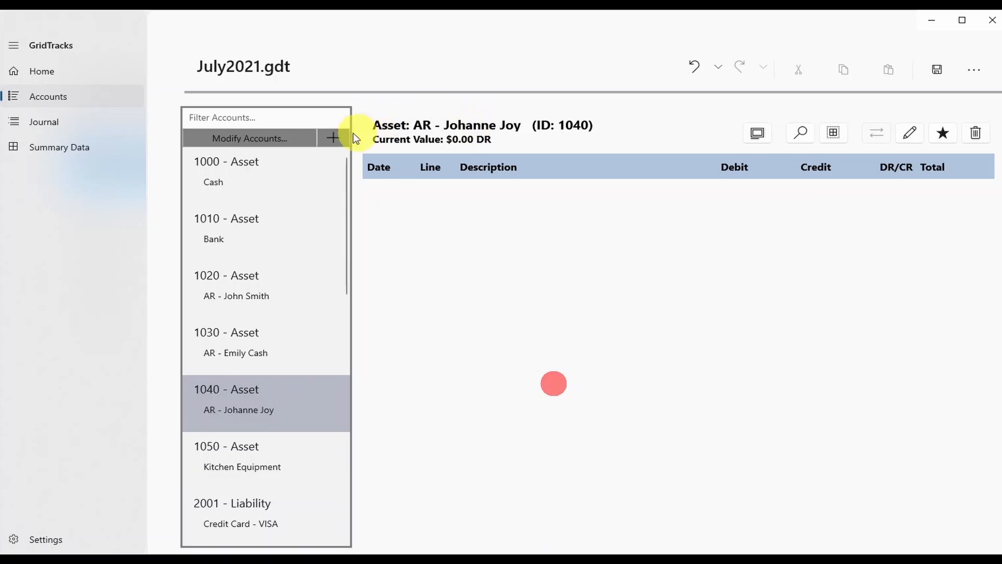
click(280, 135)
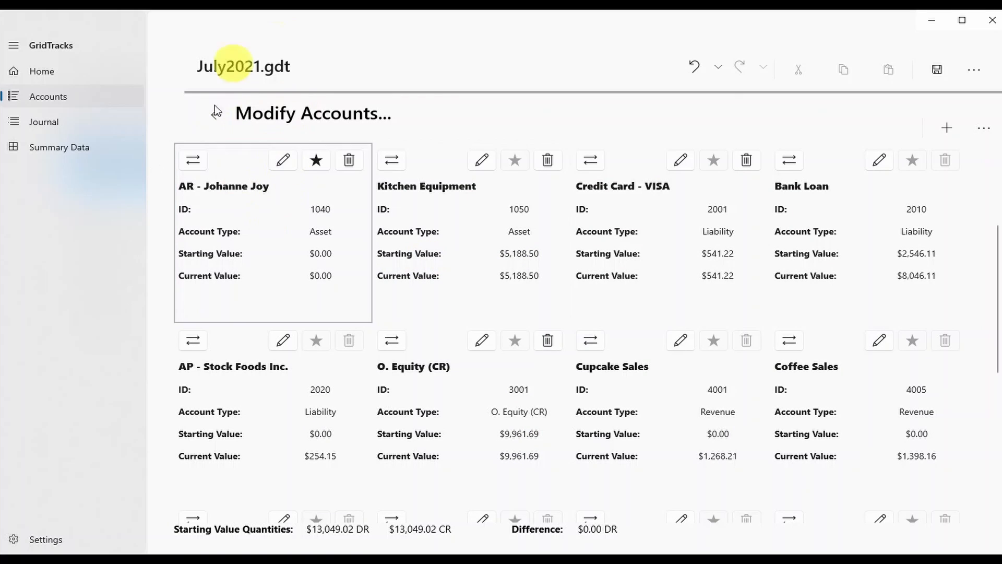
click(226, 117)
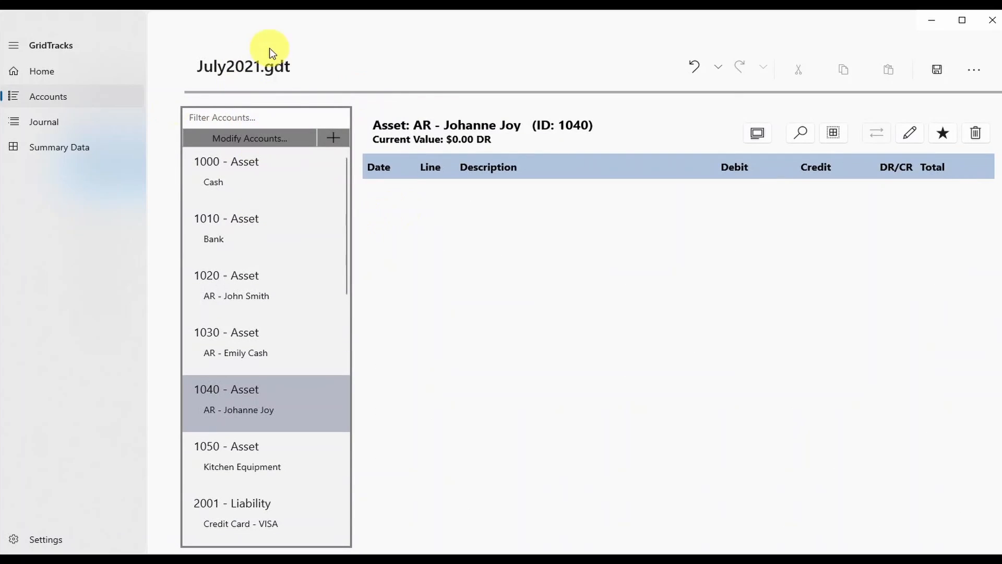
click(264, 136)
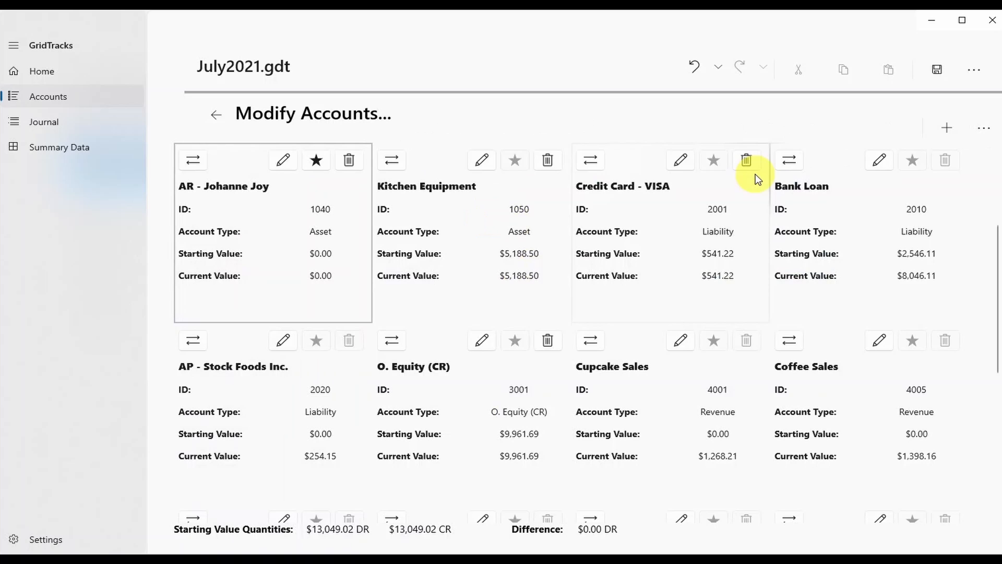
Start a new Liability account, check the account type list, cancel, and select account 1040's card.
click(947, 128)
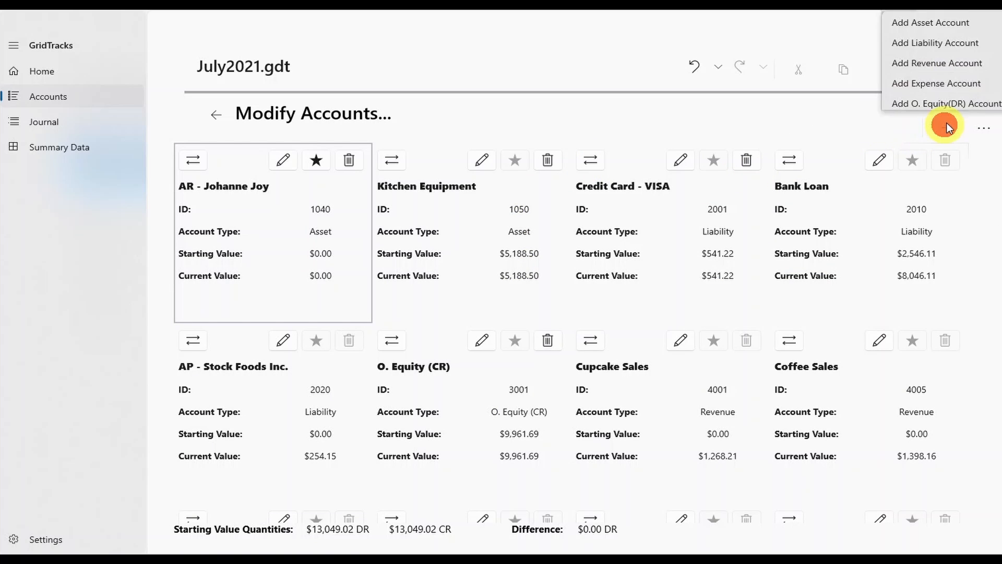
click(935, 18)
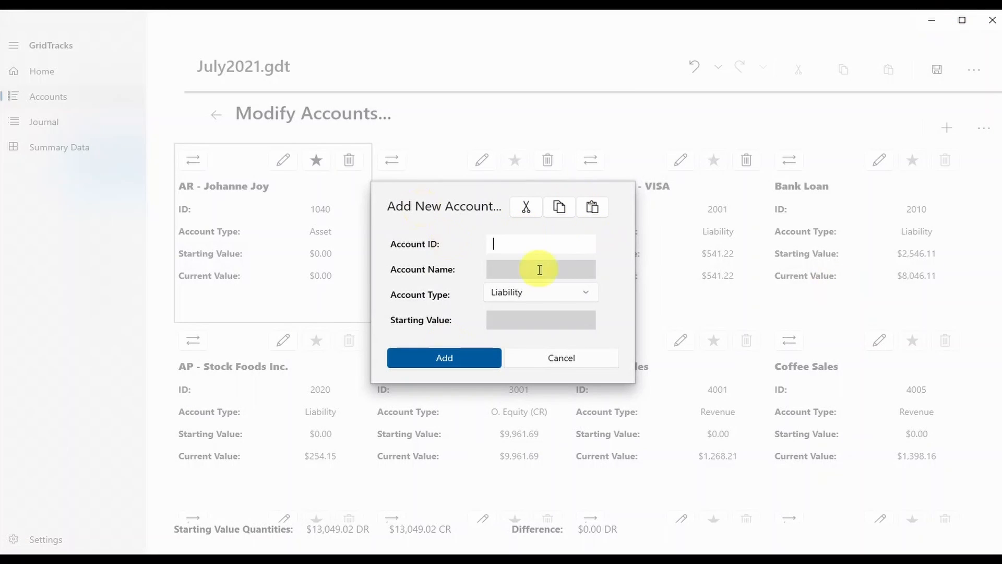
click(515, 296)
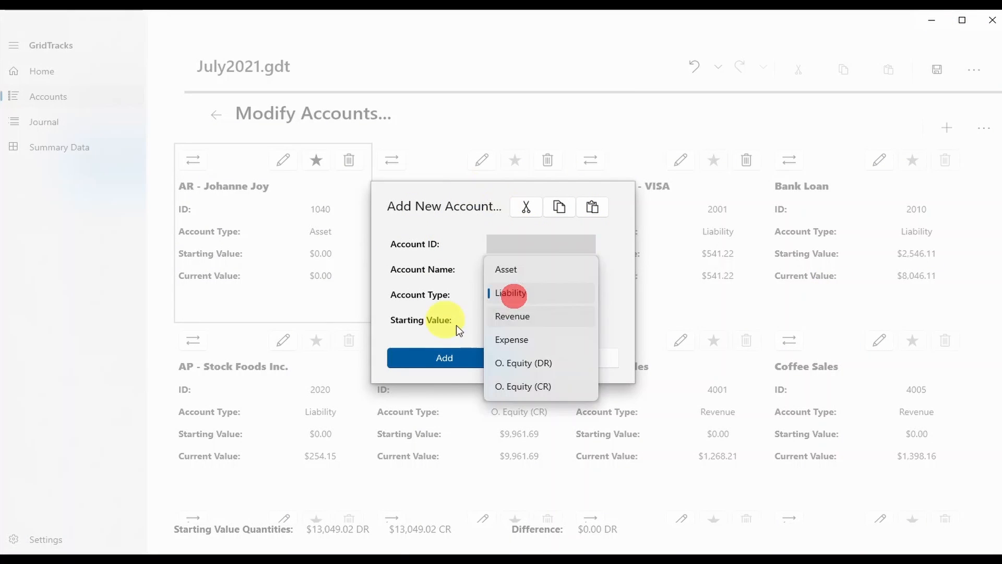
click(974, 72)
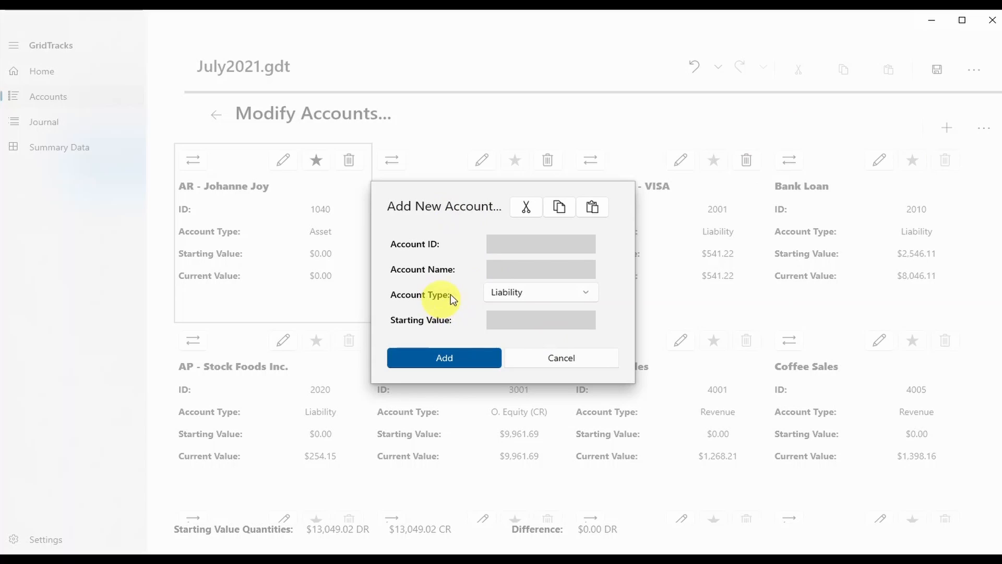
click(522, 292)
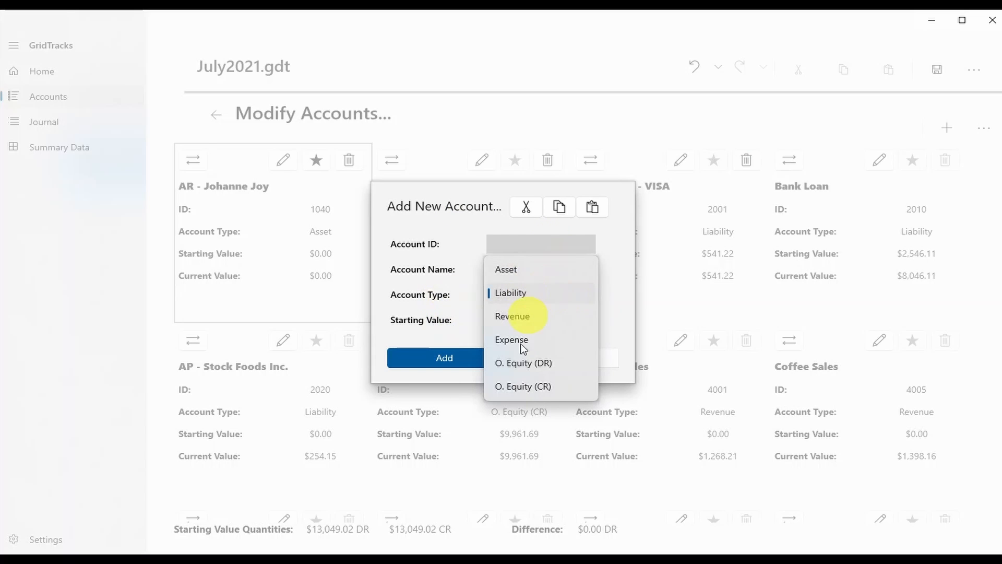
click(464, 195)
click(575, 360)
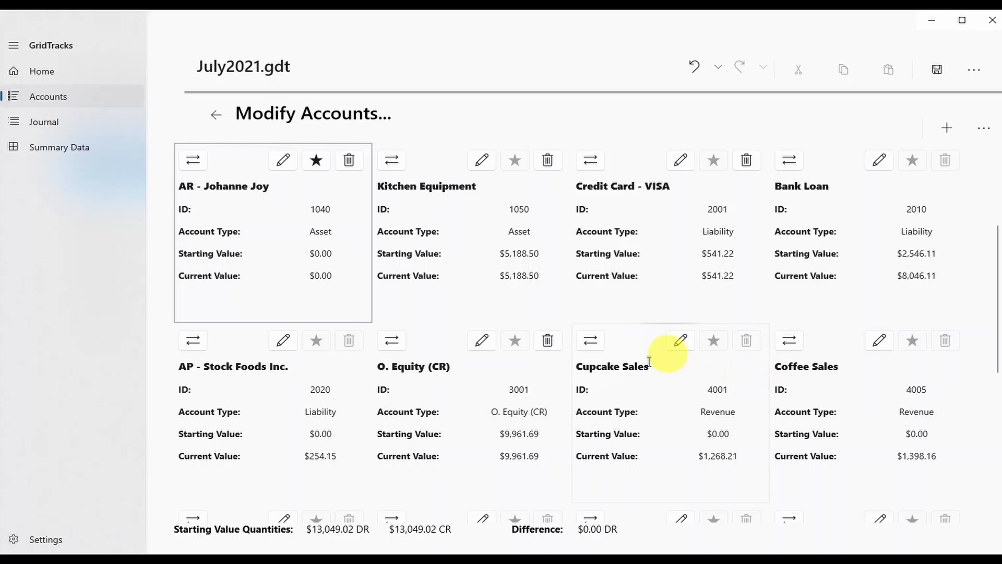
click(312, 235)
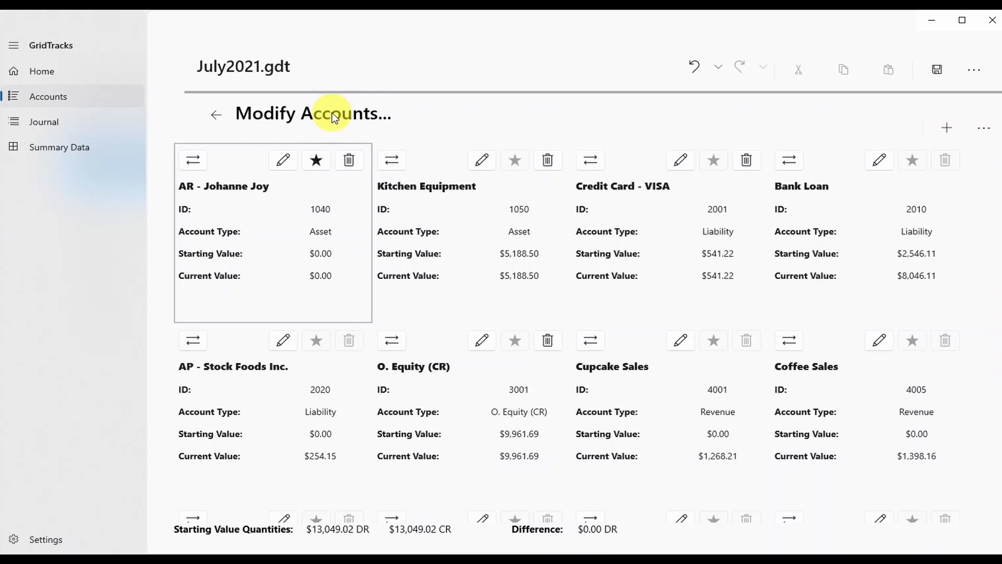
click(35, 114)
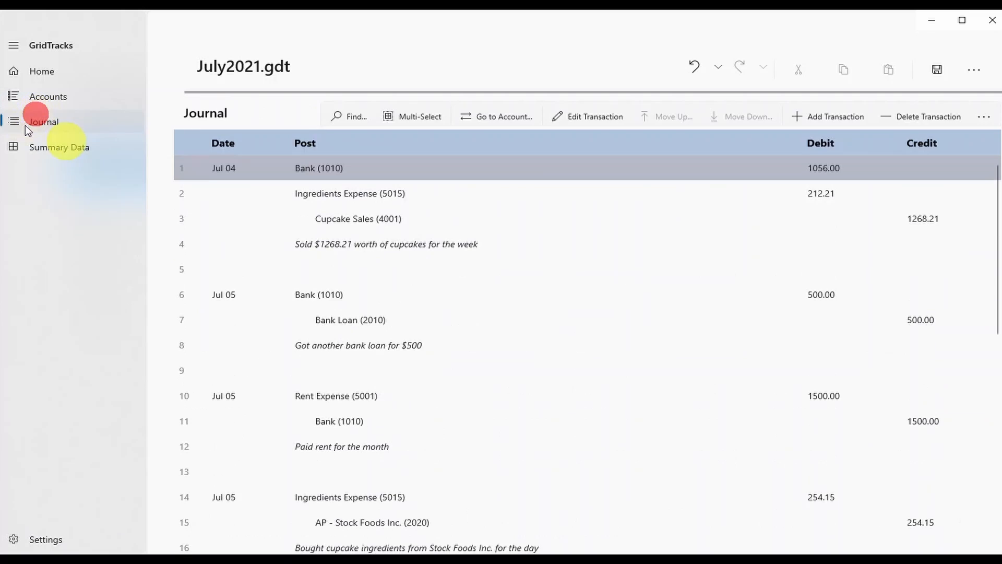
scroll(453, 375, down, 10)
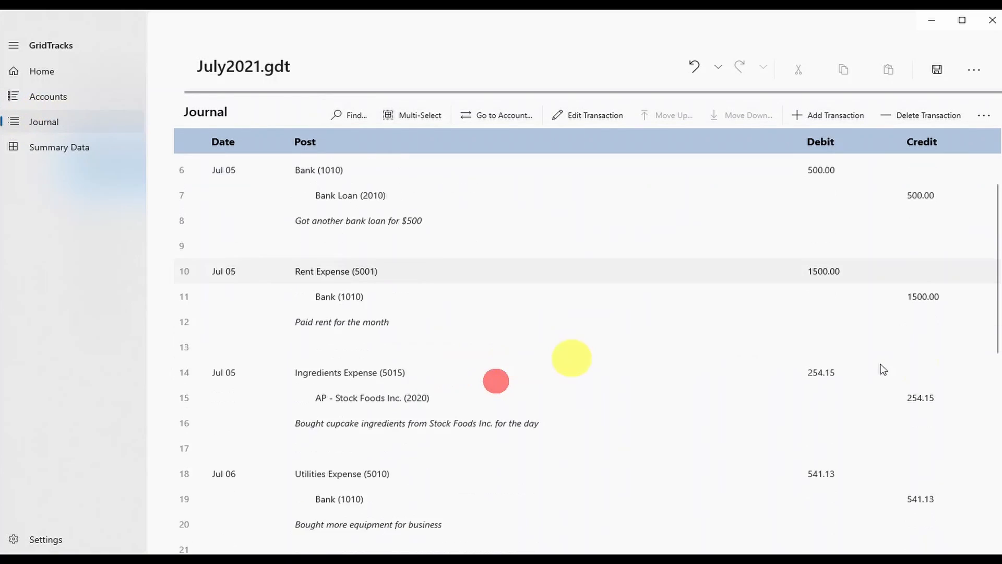
scroll(494, 425, up, 10)
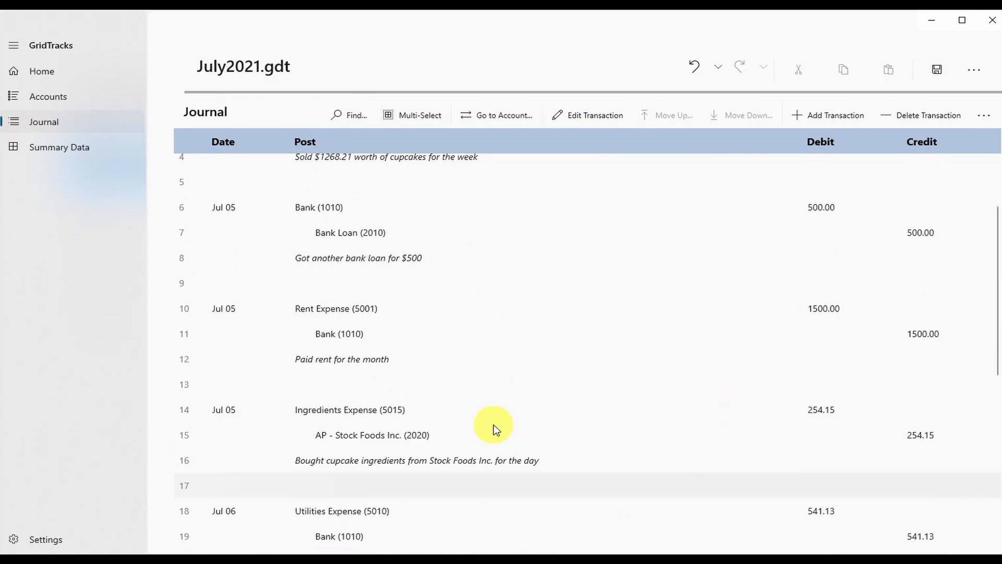
click(419, 224)
click(242, 164)
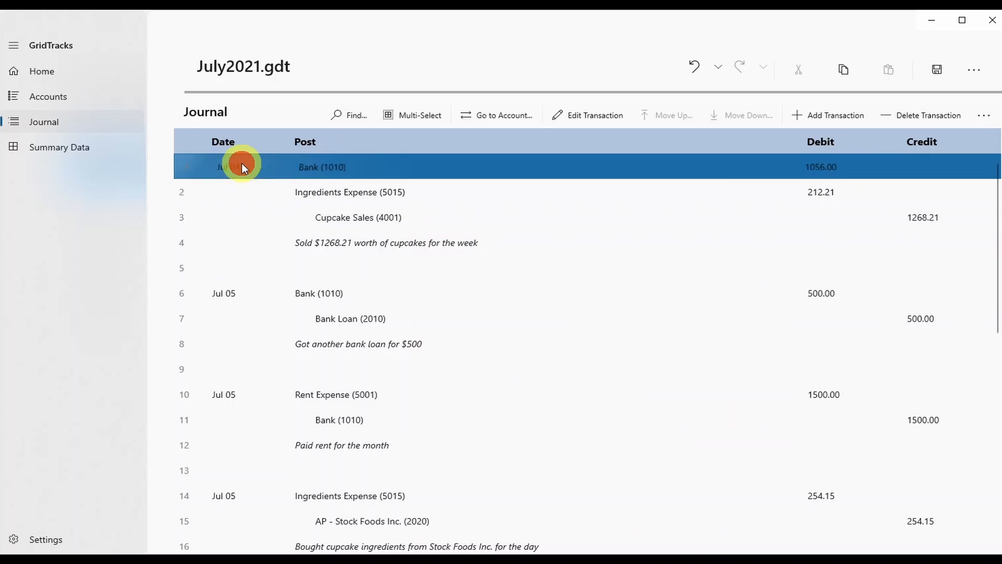
scroll(365, 344, down, 1)
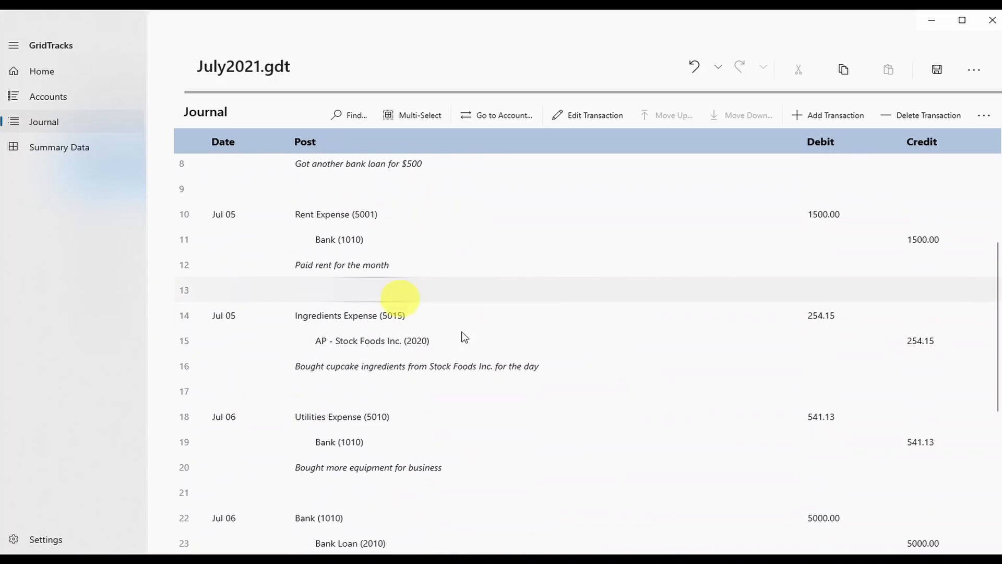
scroll(523, 417, down, 5)
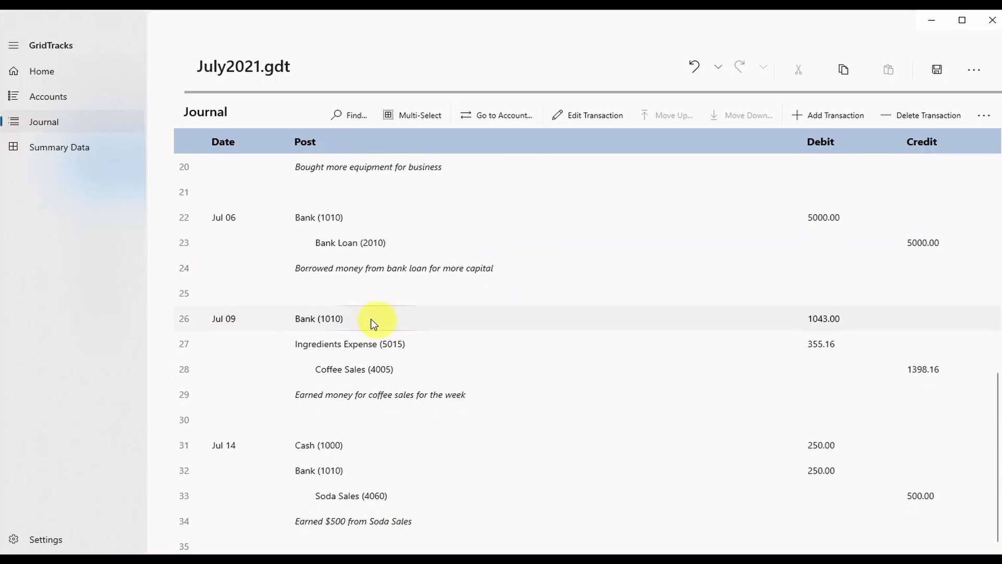
click(284, 290)
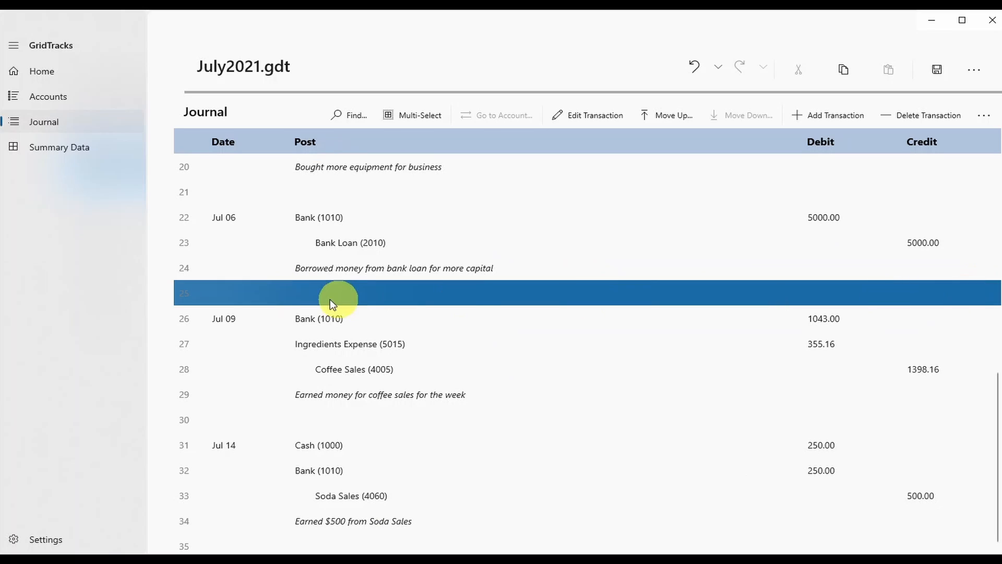
scroll(313, 314, up, 1)
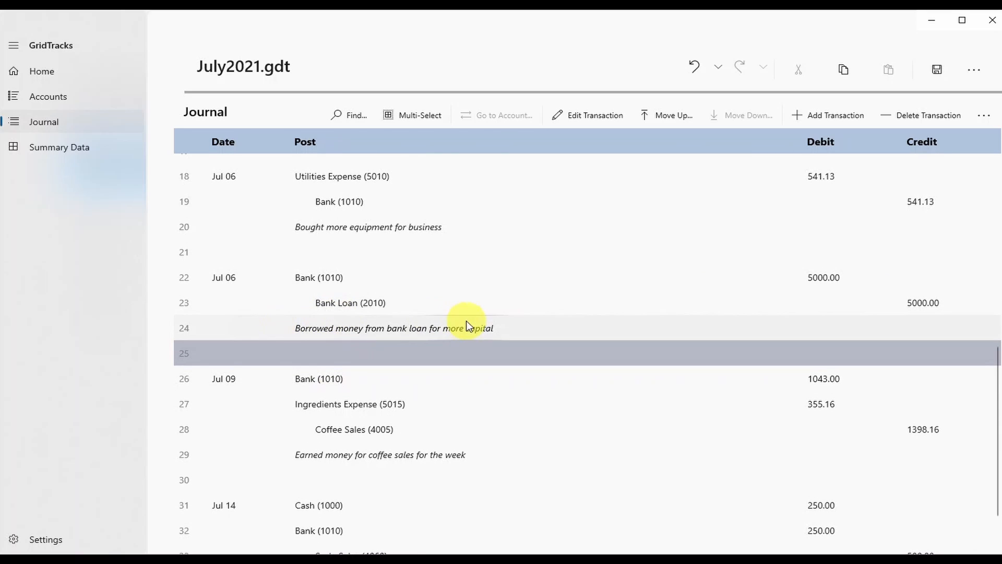
scroll(466, 320, up, 2)
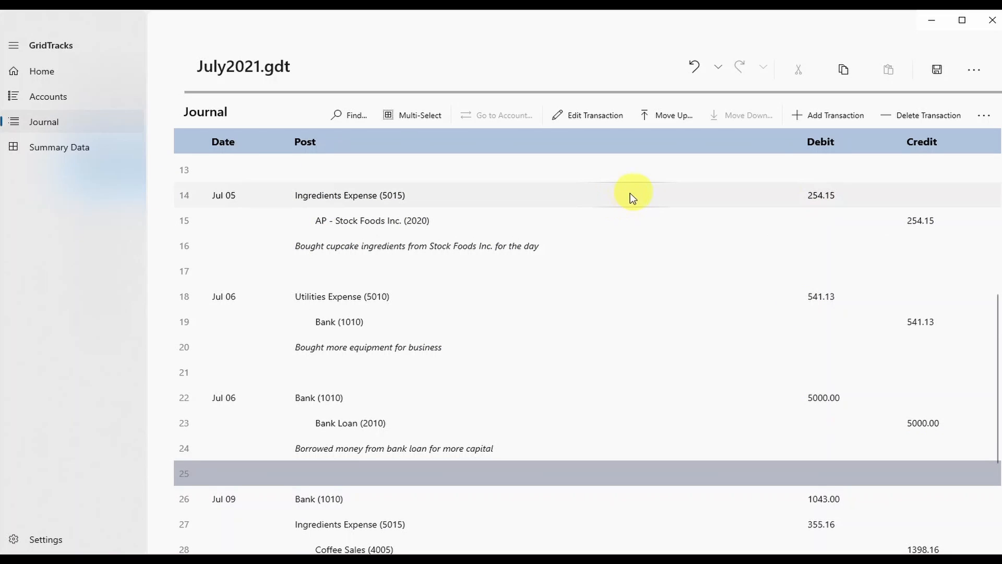
scroll(370, 455, down, 3)
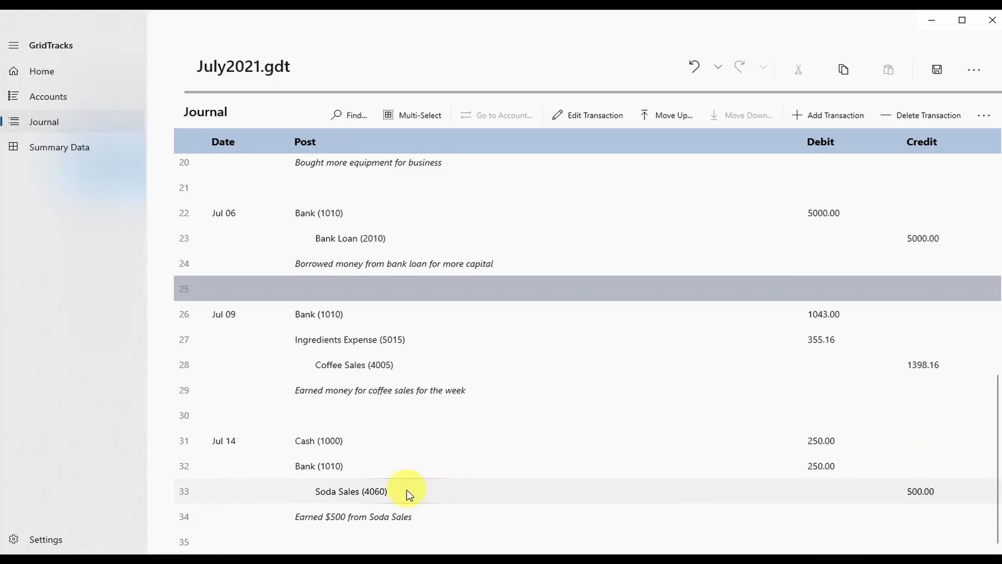
scroll(214, 418, up, 5)
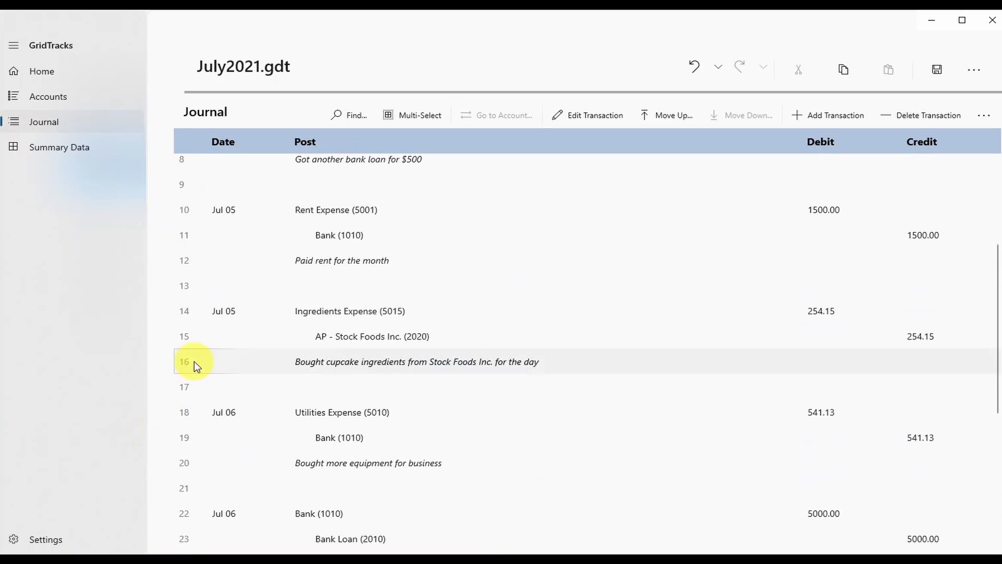
scroll(189, 356, down, 5)
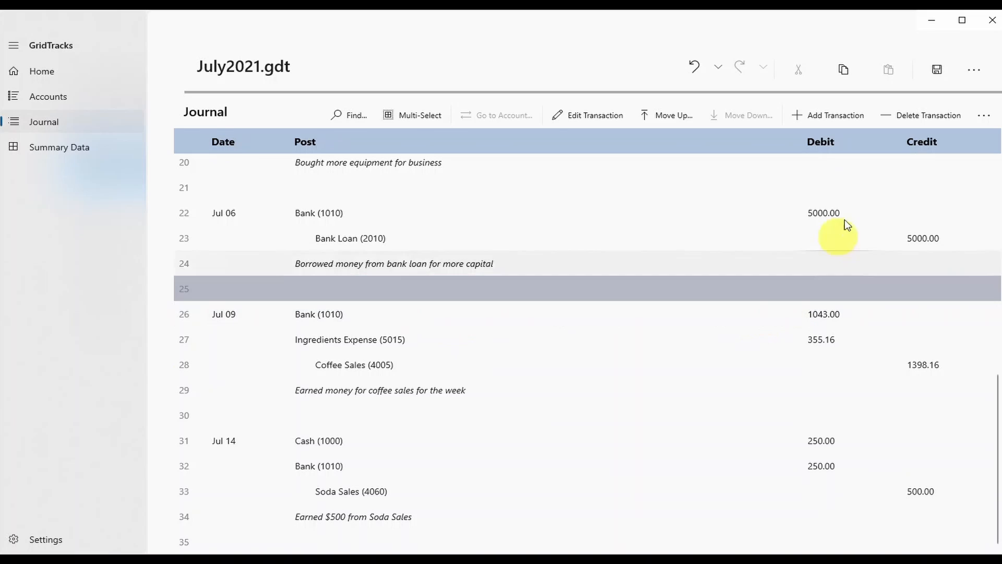
Start a new journal transaction dated 15 July 2021.
click(829, 115)
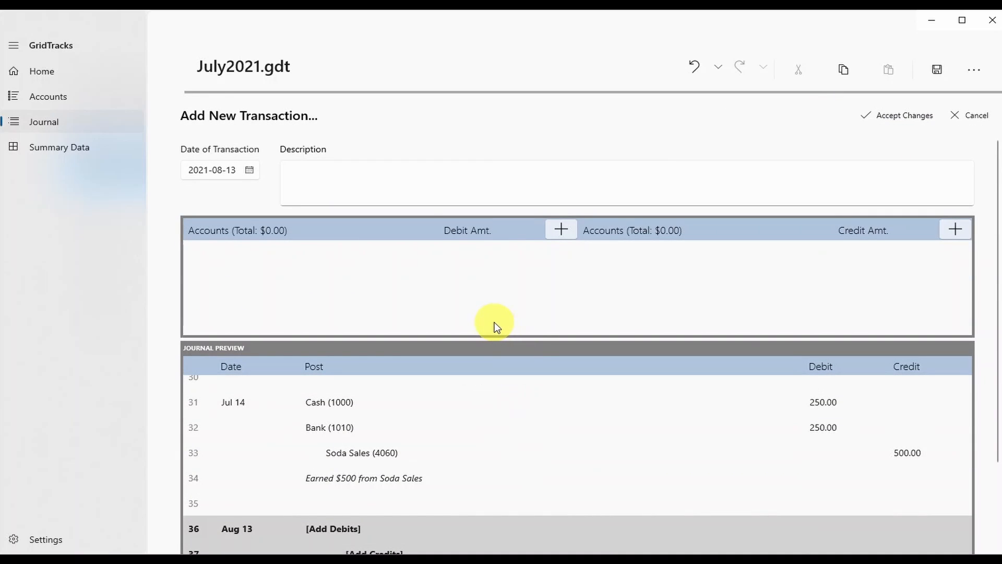
click(359, 183)
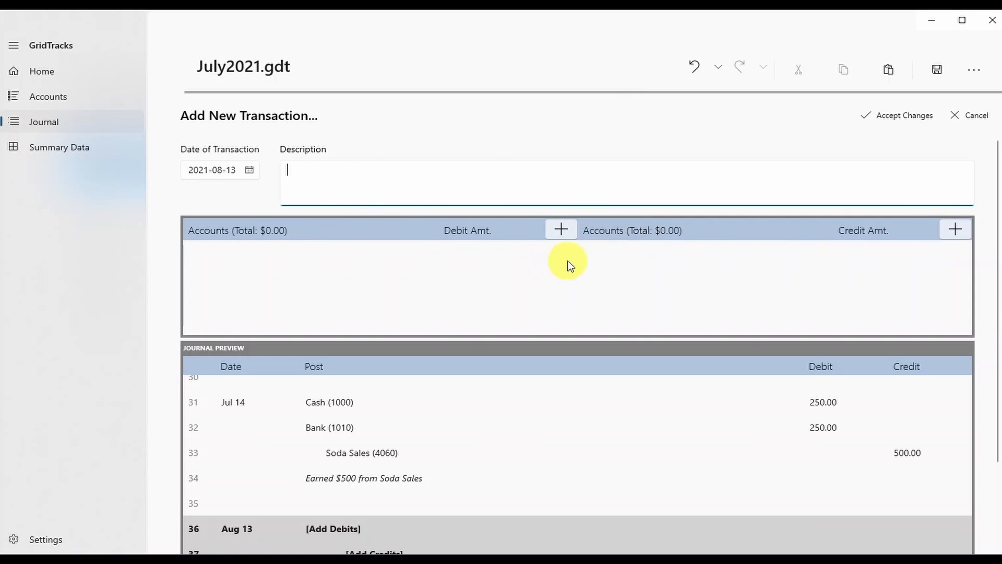
scroll(992, 419, down, 2)
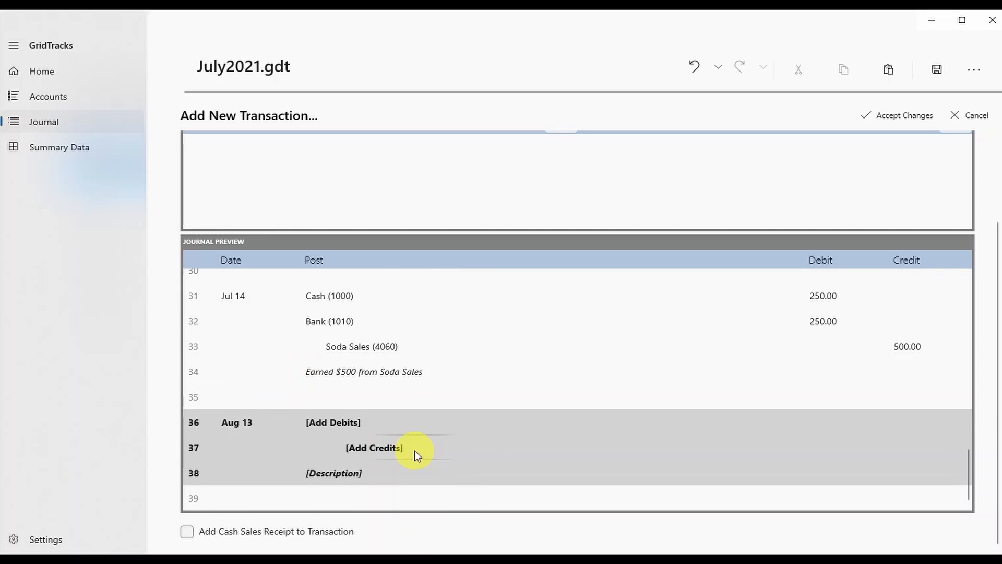
scroll(415, 451, up, 4)
scroll(370, 380, down, 2)
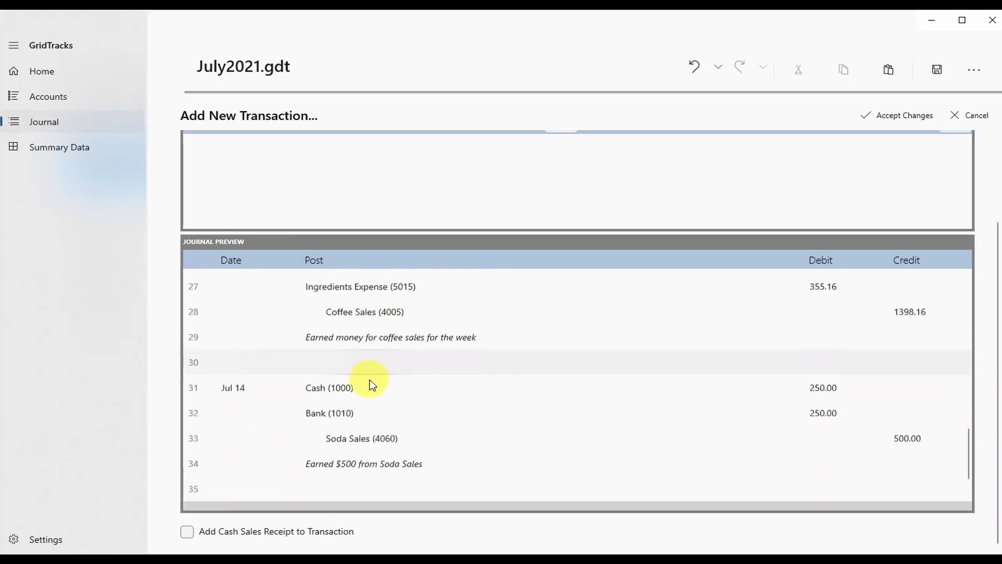
scroll(370, 384, down, 2)
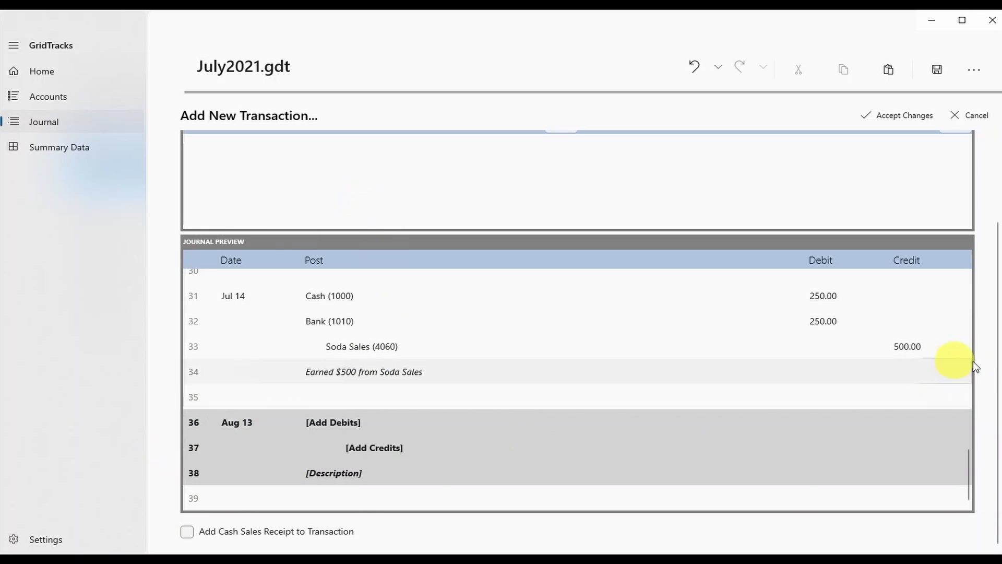
drag(991, 358, 991, 281)
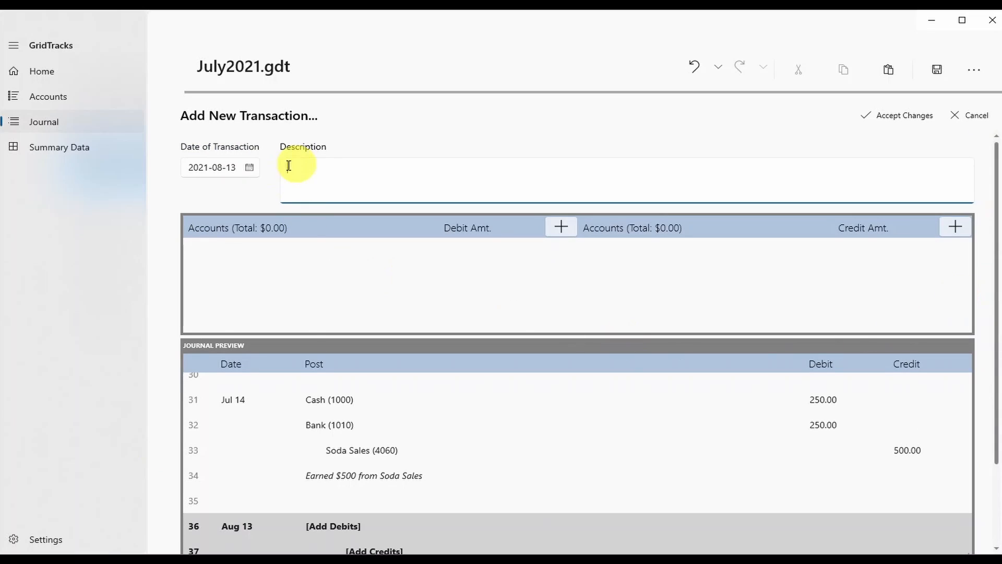
click(245, 167)
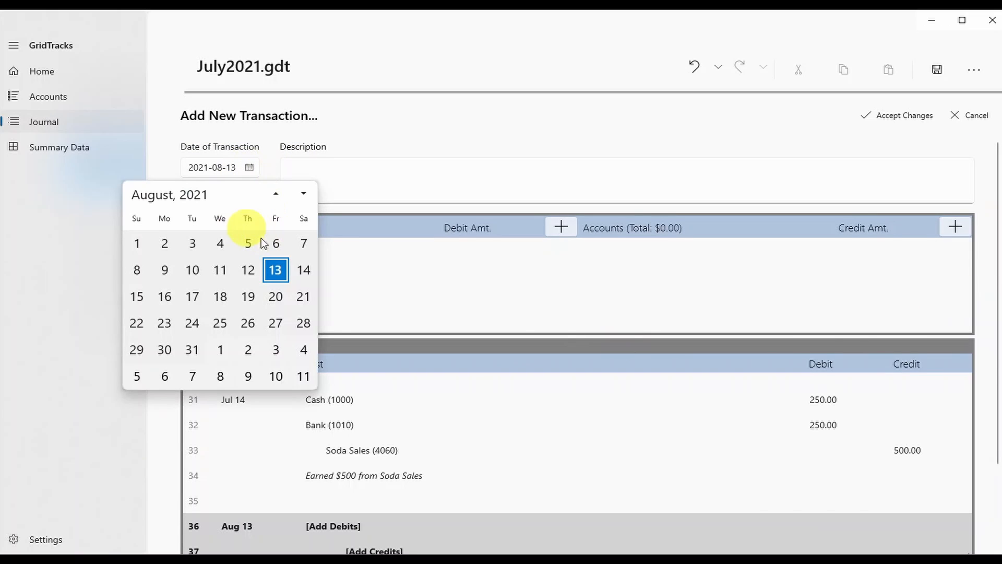
click(279, 195)
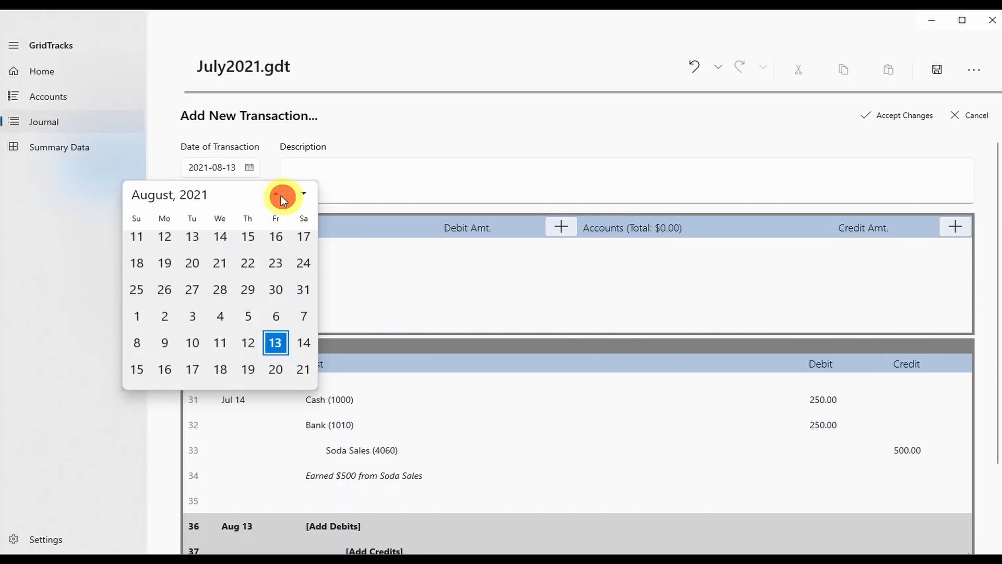
click(248, 303)
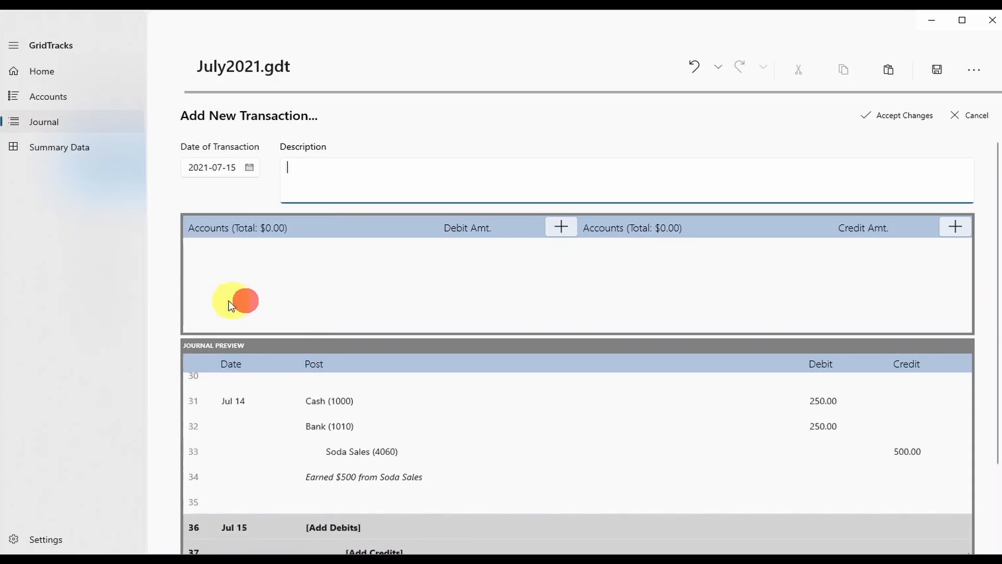
Enter the description 'Paid my utilities bill' and add a debit-side account line.
click(407, 186)
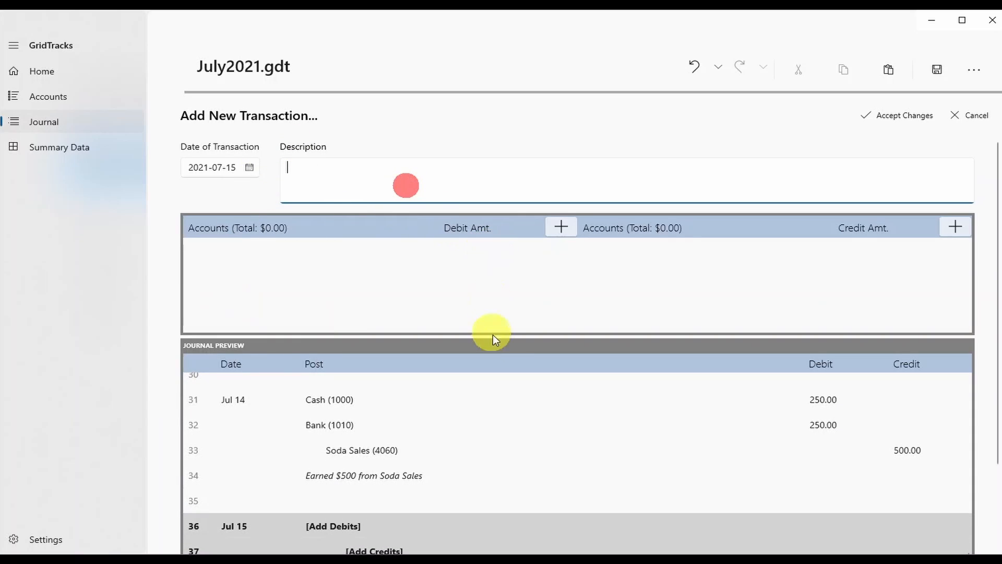
text(Pzaid)
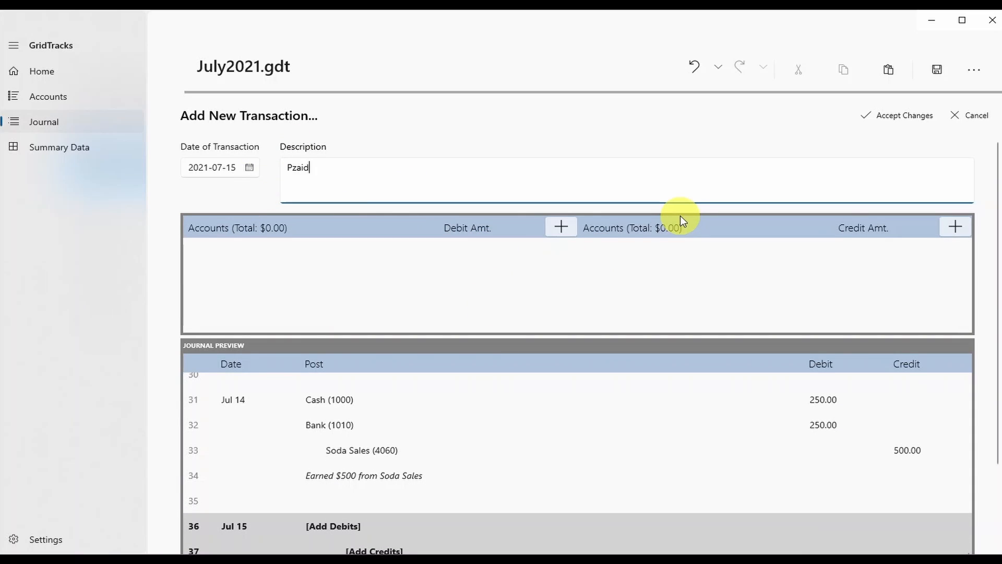
text(d my)
click(955, 226)
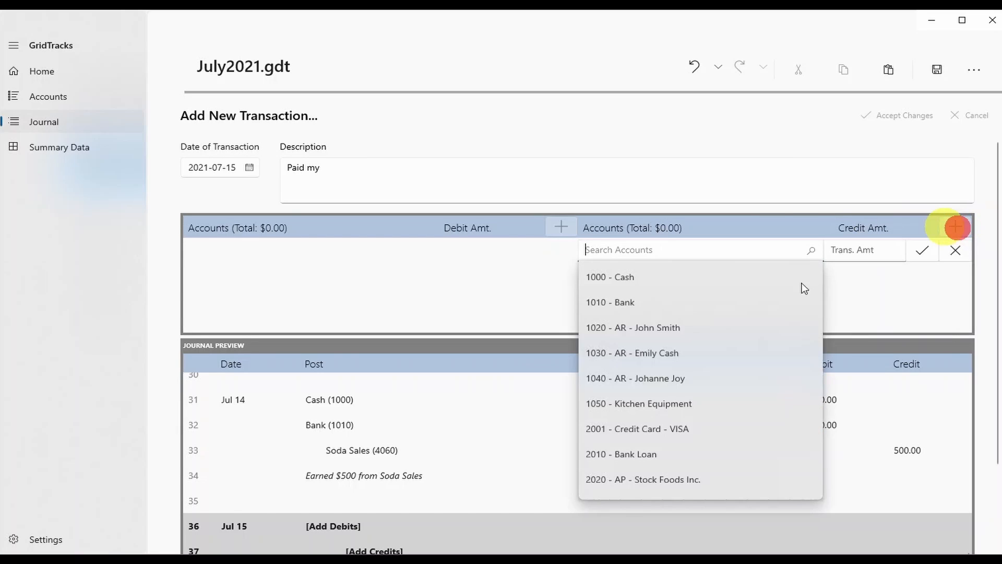
click(891, 308)
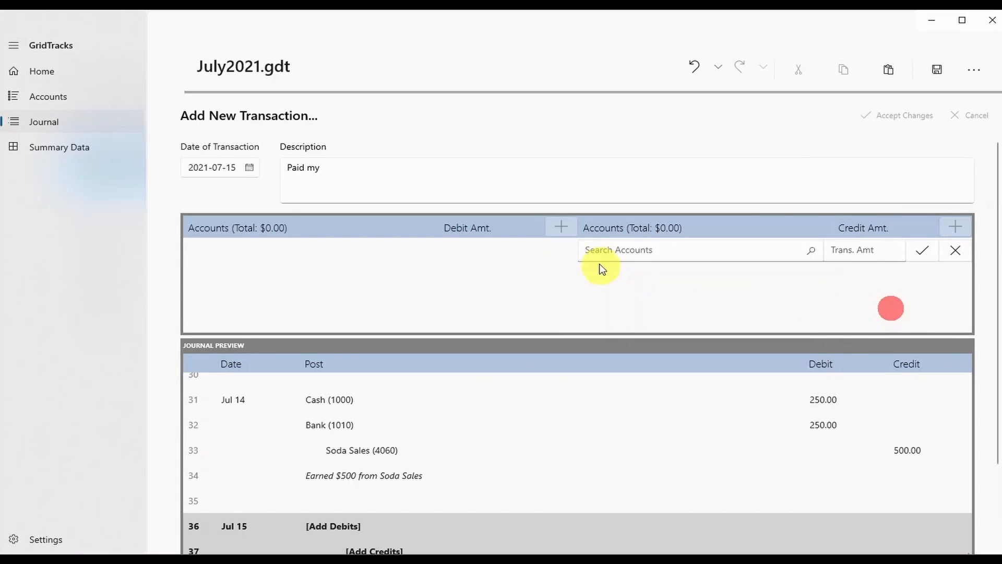
click(956, 250)
click(562, 228)
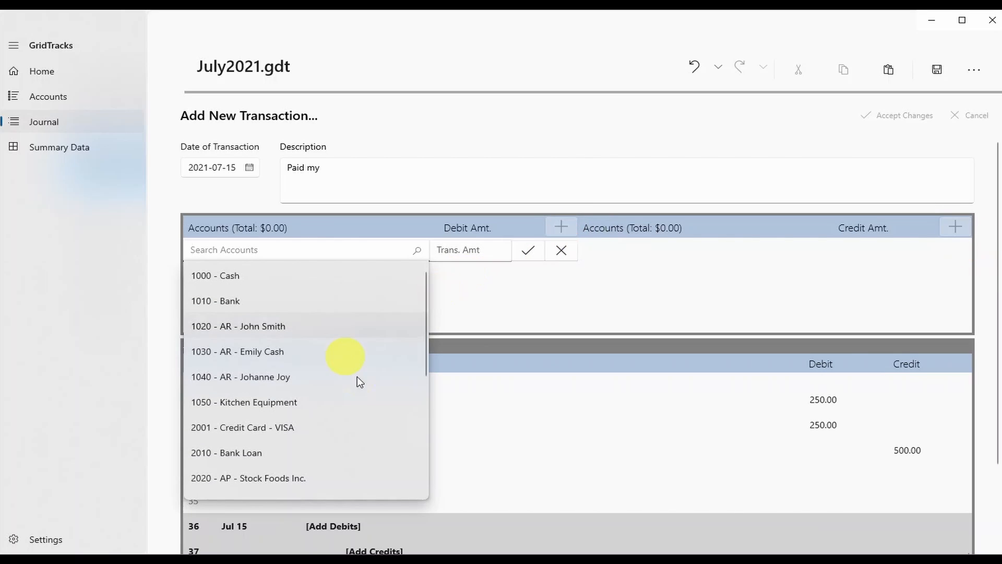
scroll(358, 377, down, 5)
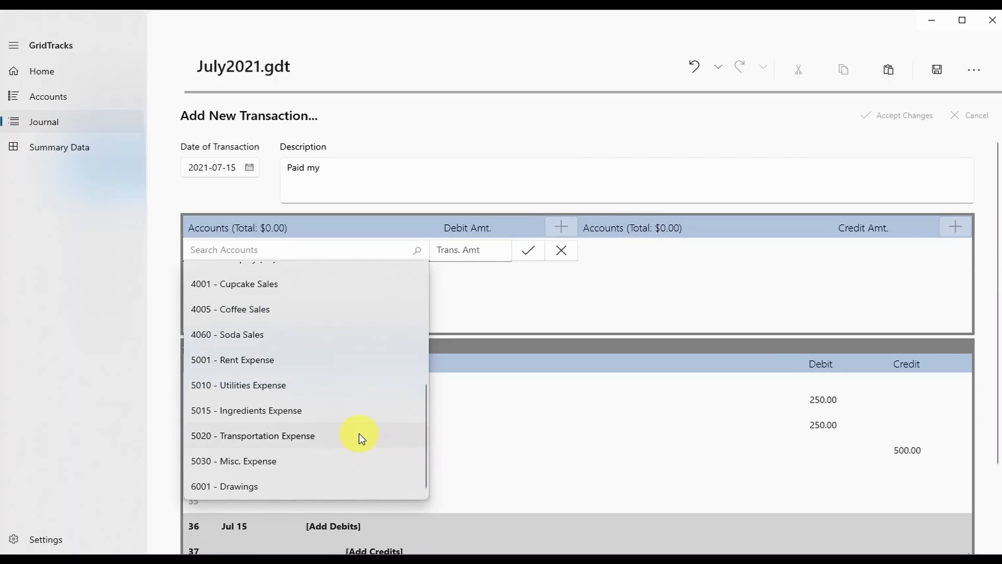
click(351, 172)
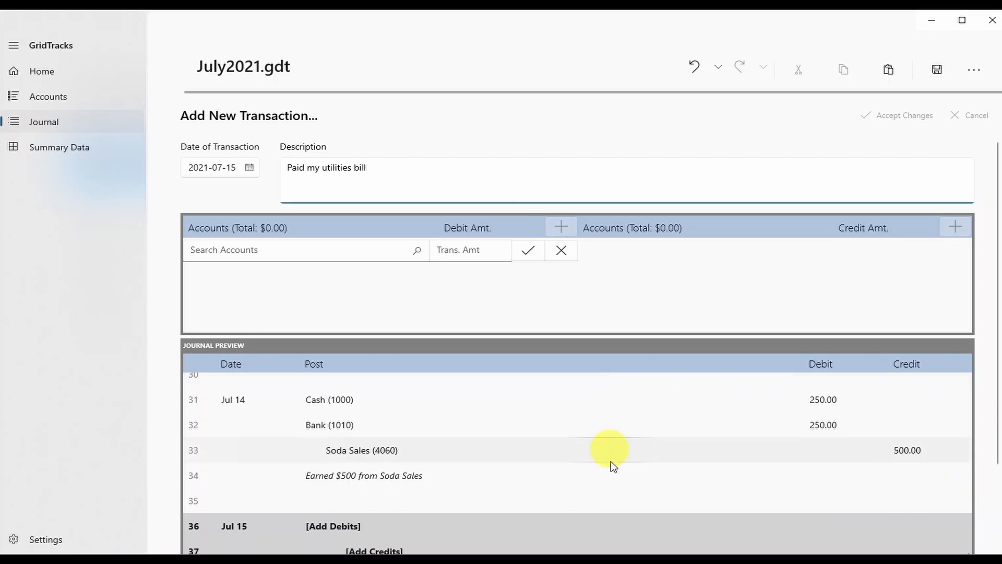
scroll(343, 409, down, 2)
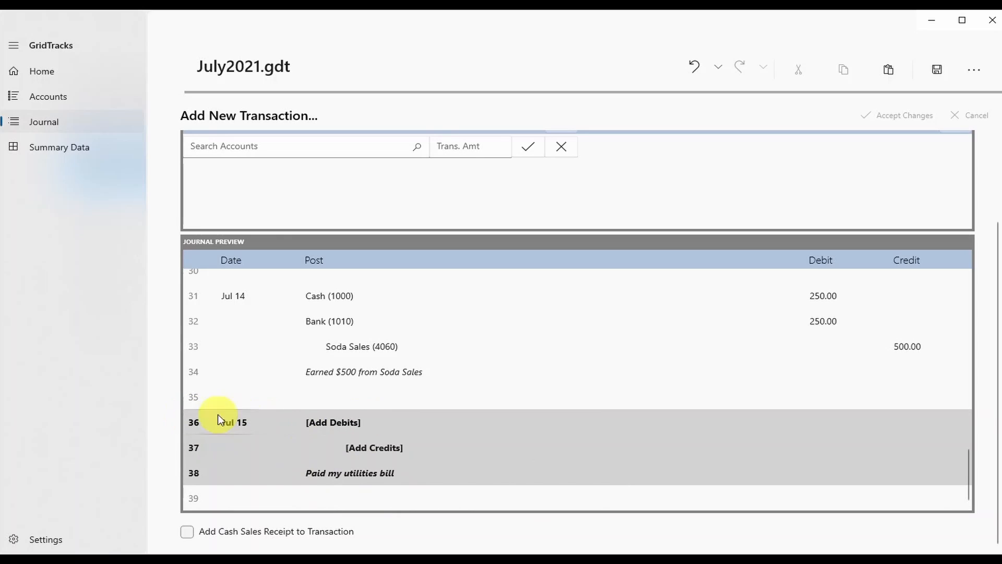
Change the draft transaction's date to 2021-07-07.
scroll(995, 414, up, 2)
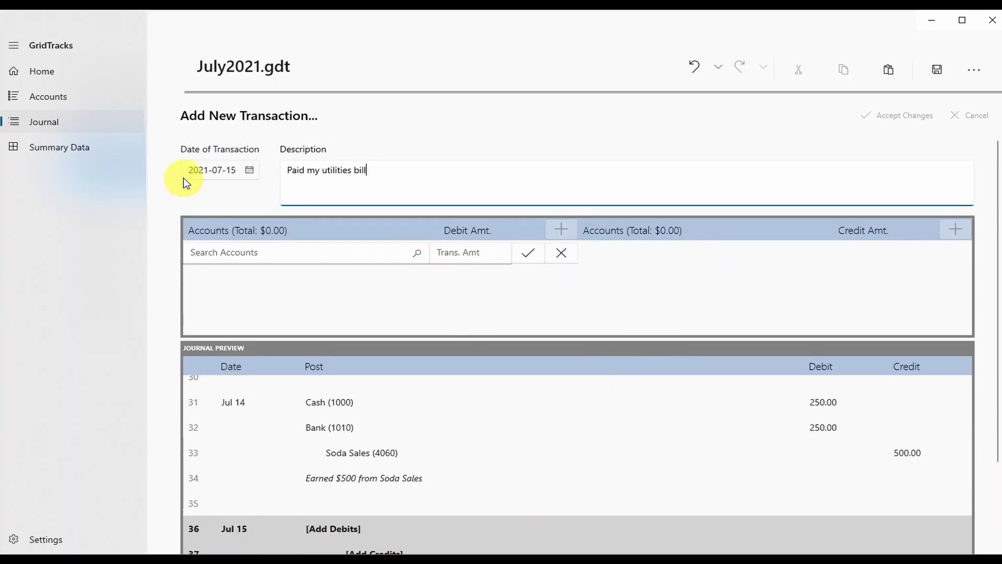
click(197, 170)
click(220, 272)
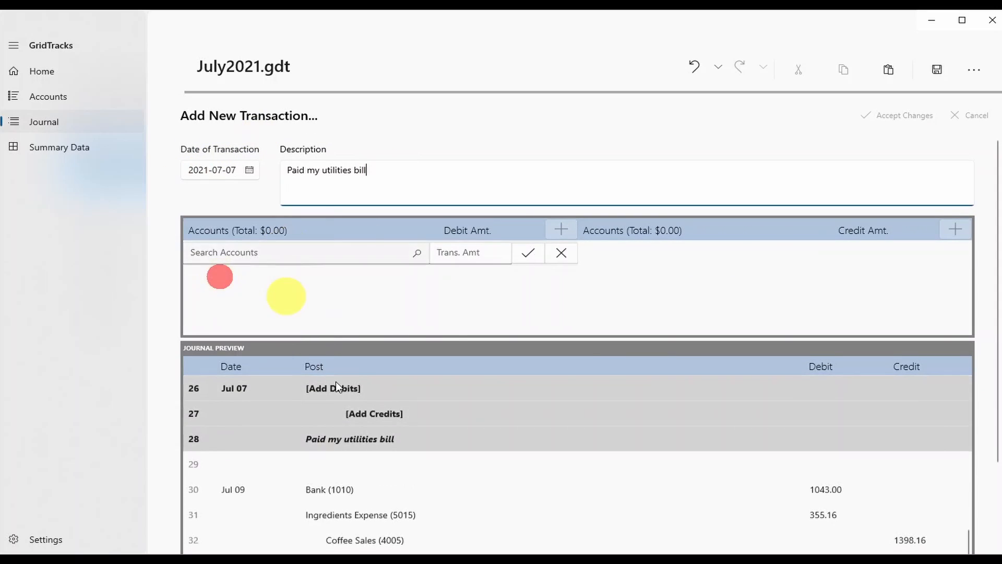
scroll(984, 491, down, 2)
scroll(606, 424, down, 3)
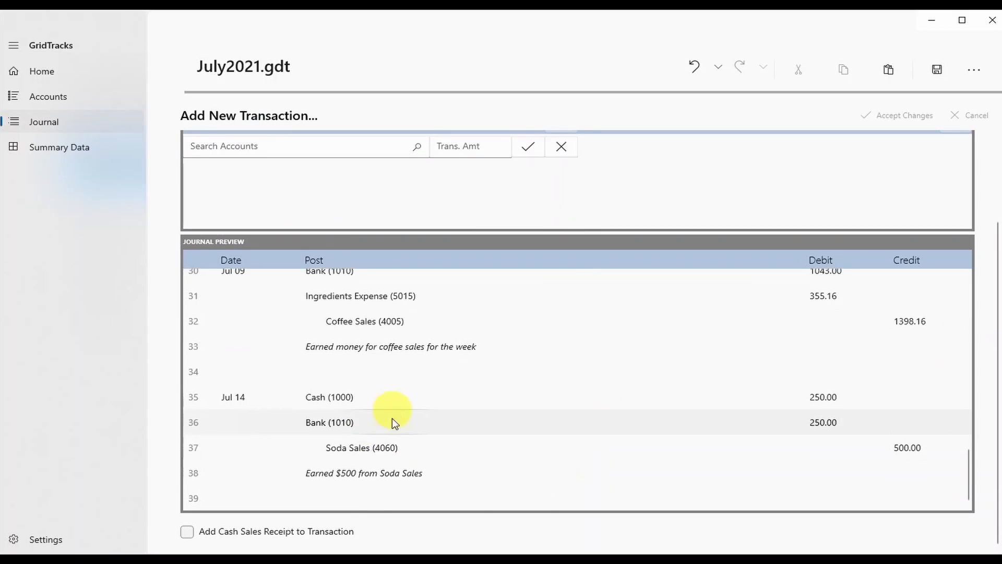
scroll(393, 418, up, 5)
scroll(427, 431, down, 1)
scroll(345, 430, up, 4)
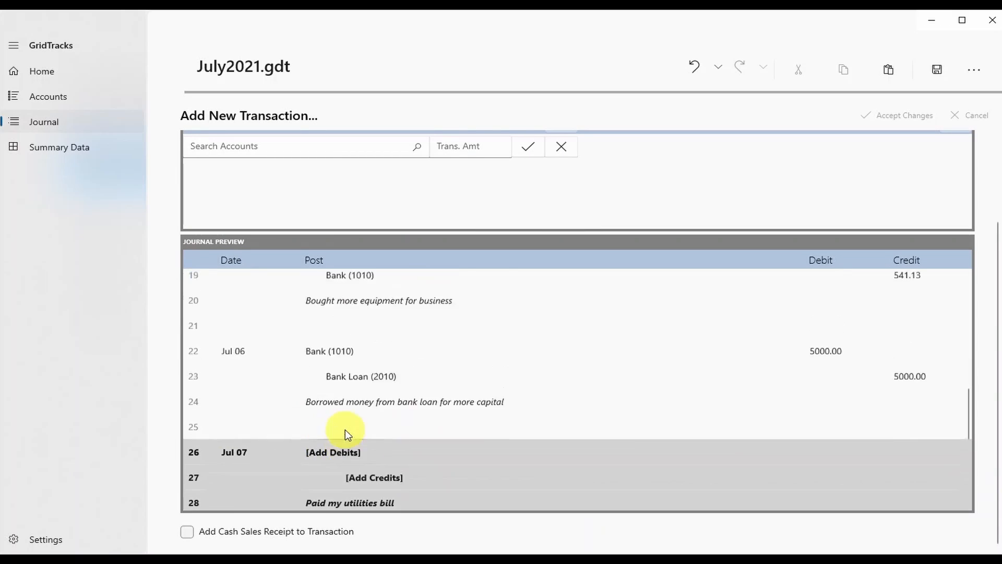
scroll(350, 404, down, 5)
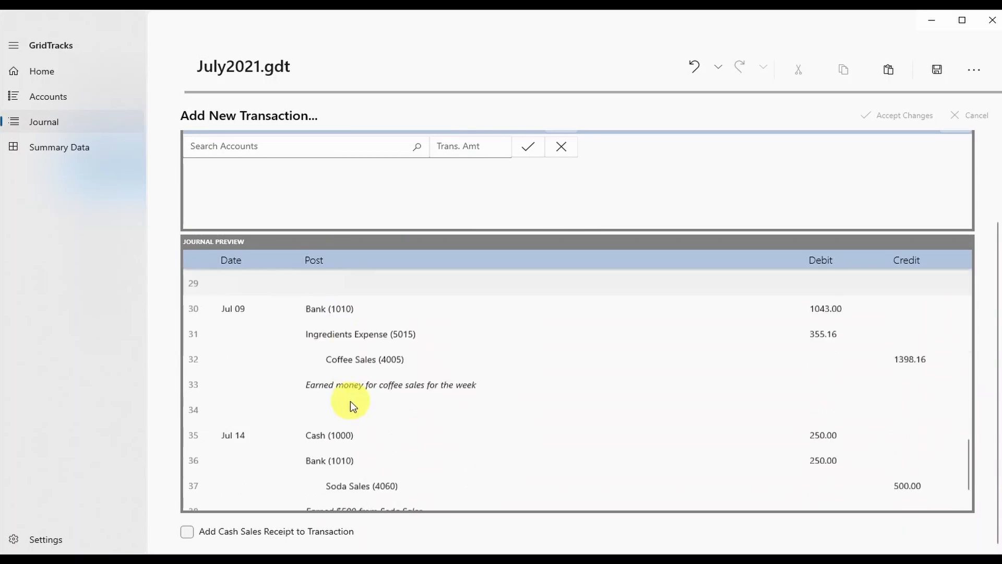
scroll(446, 470, up, 3)
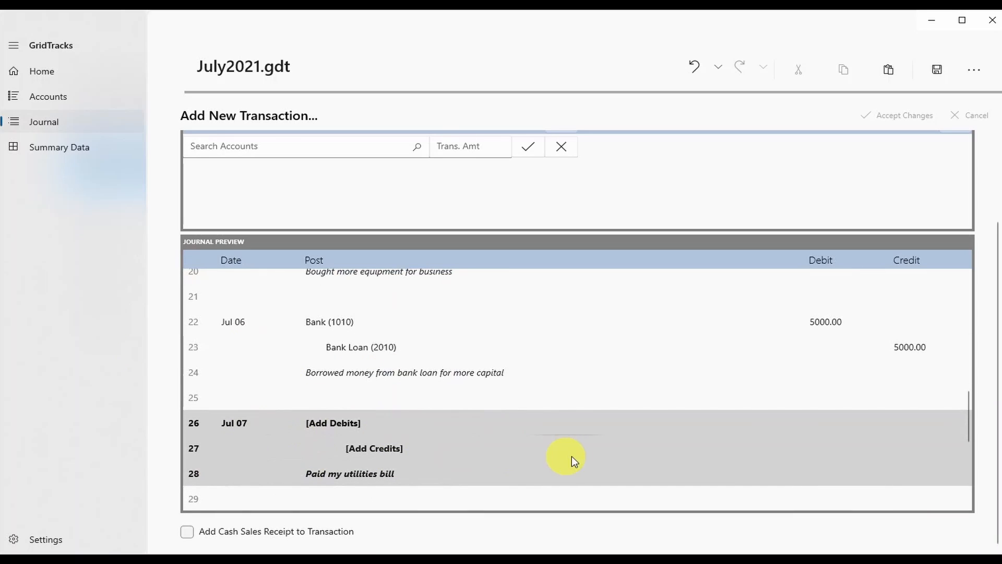
scroll(995, 325, up, 2)
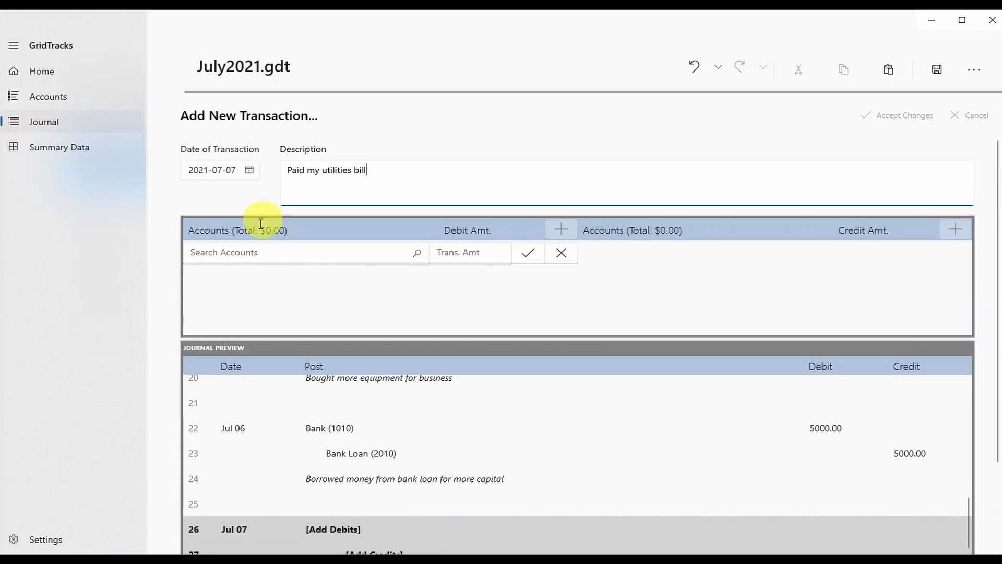
Set the date back to 2021-07-15 and open the debit line's account list.
click(246, 163)
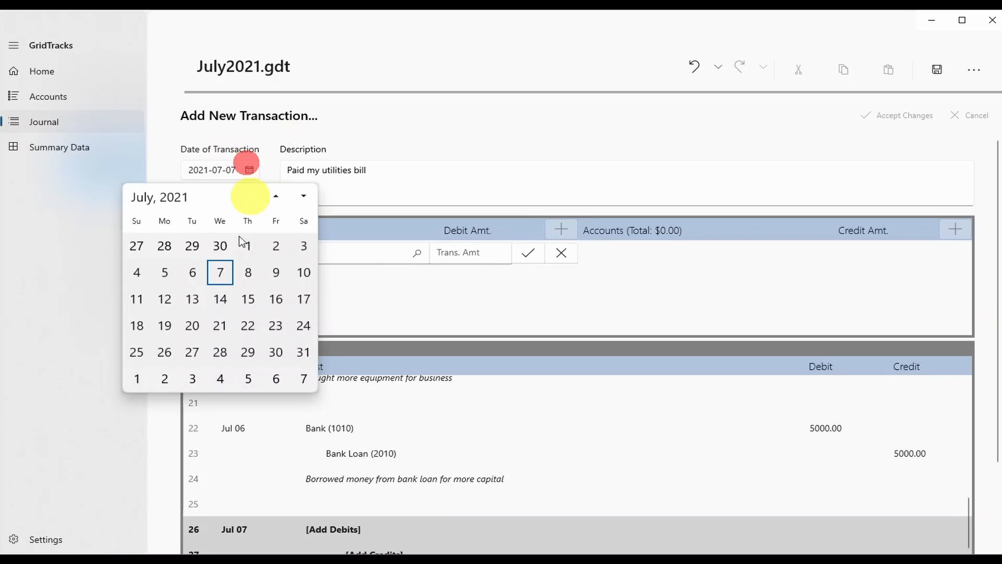
click(245, 298)
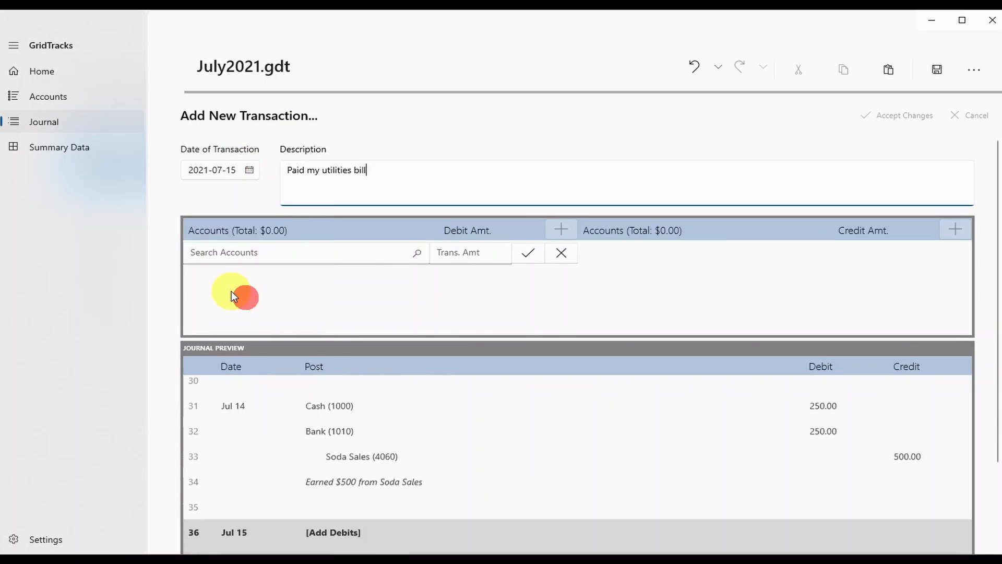
click(228, 251)
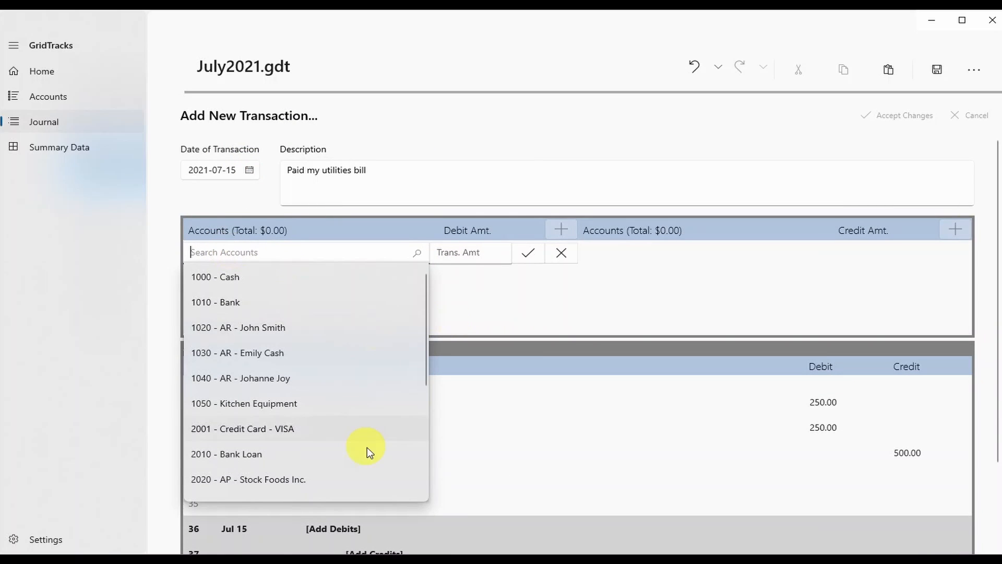
Debit 185.00 to Utilities Expense (5010).
scroll(229, 439, down, 3)
scroll(240, 465, down, 2)
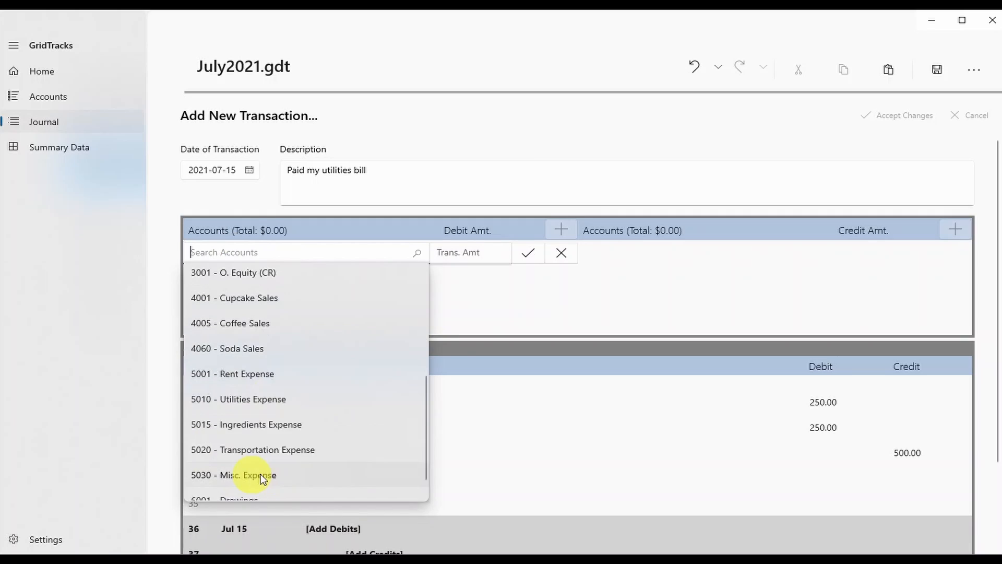
click(245, 396)
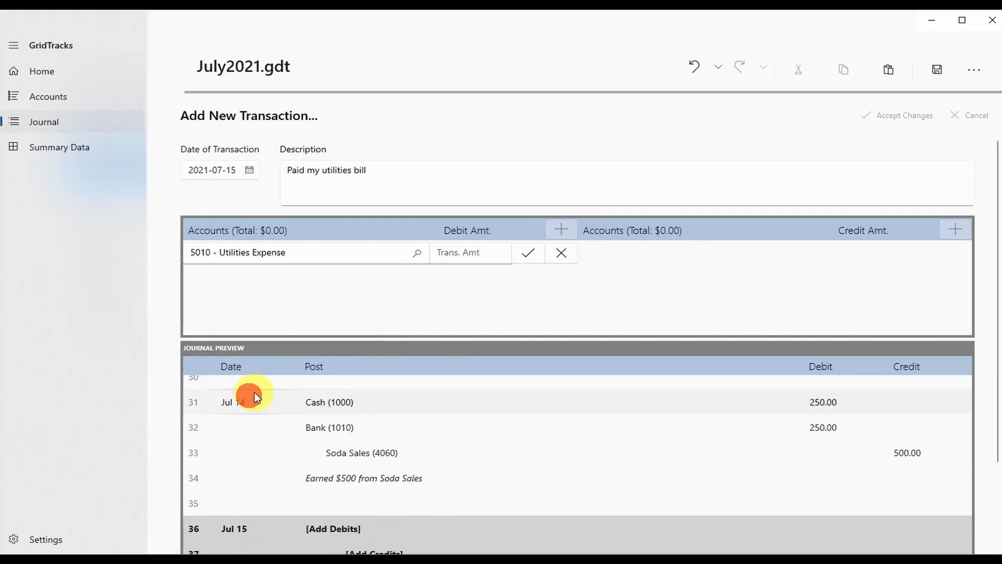
click(465, 253)
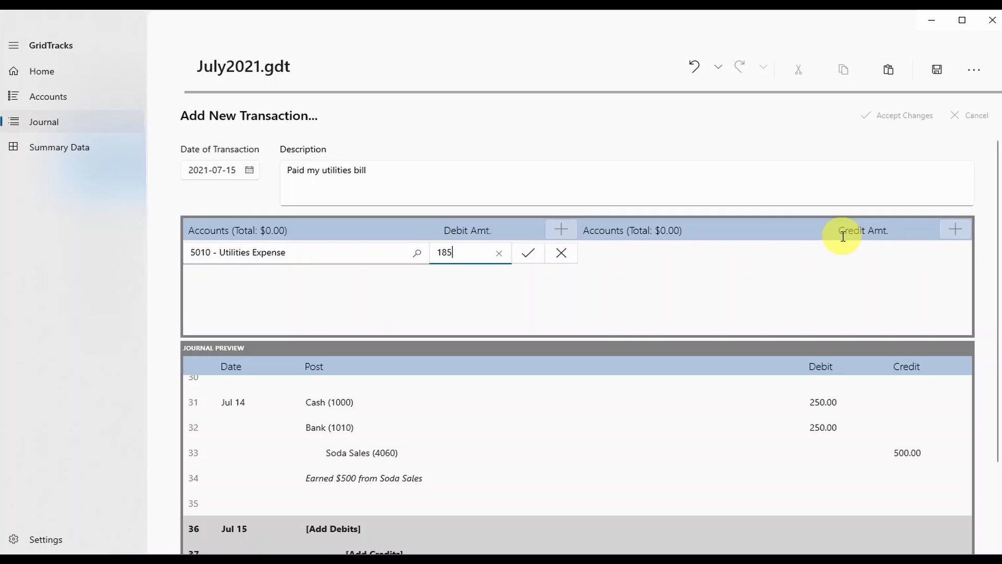
click(535, 255)
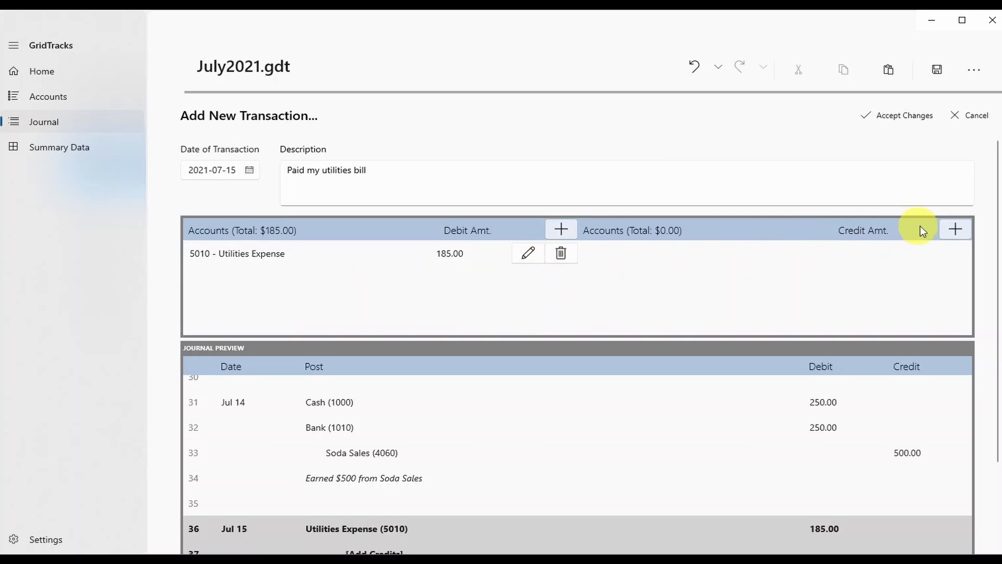
Add a credit line of 185.00 to Bank (1010).
click(953, 229)
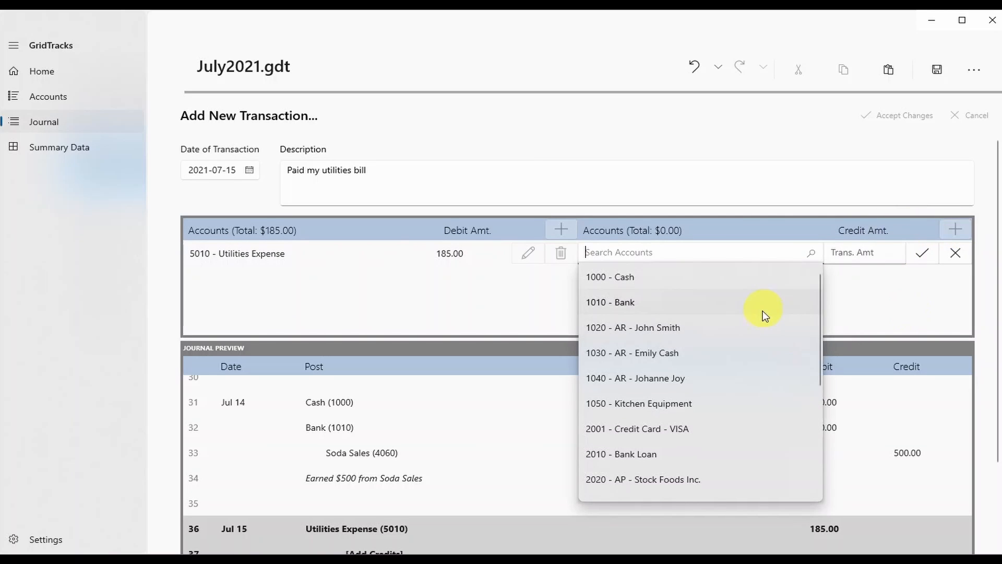
click(762, 308)
click(890, 253)
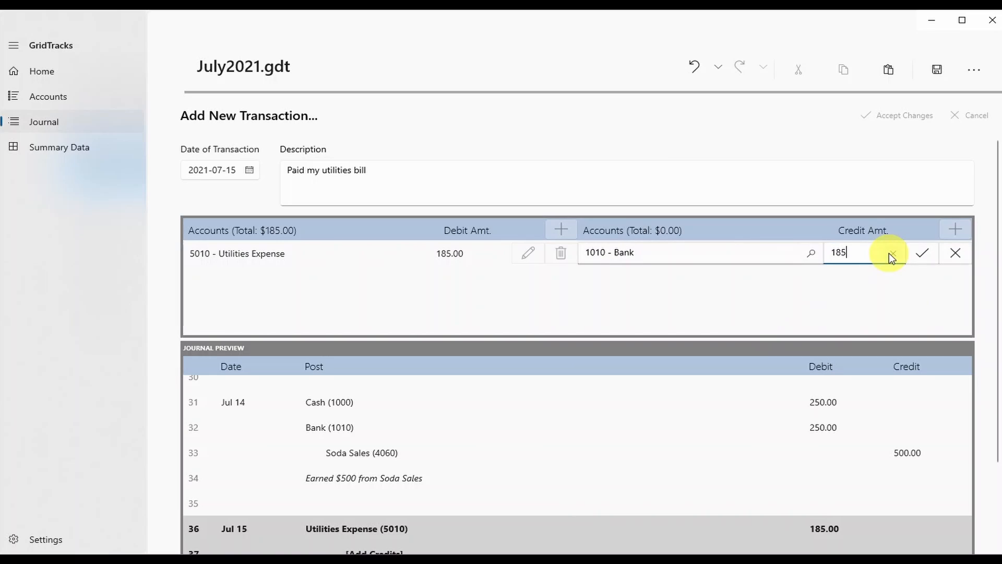
click(923, 253)
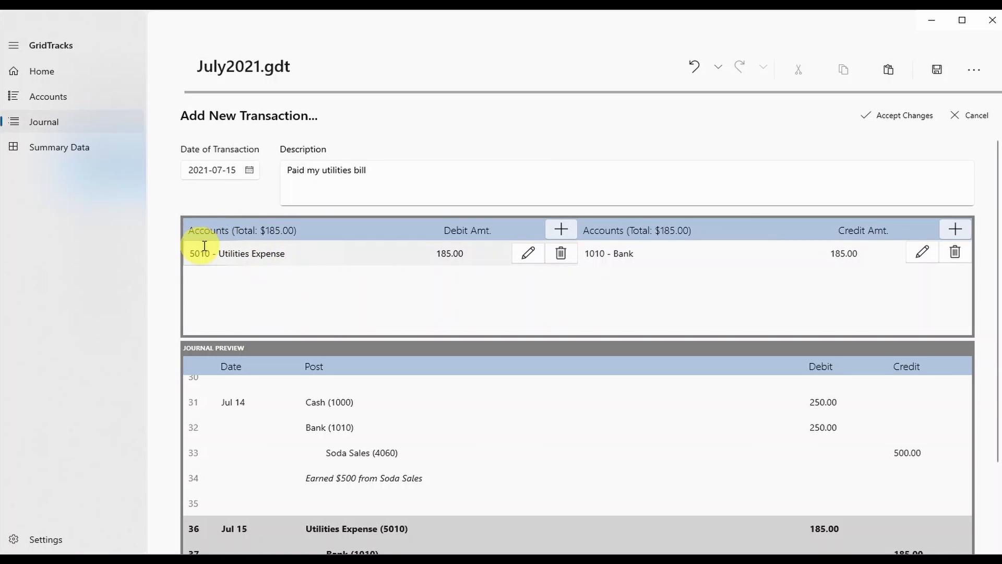
Highlight the $185.00 debit and credit totals and review the journal preview rows.
drag(204, 230, 299, 234)
click(299, 233)
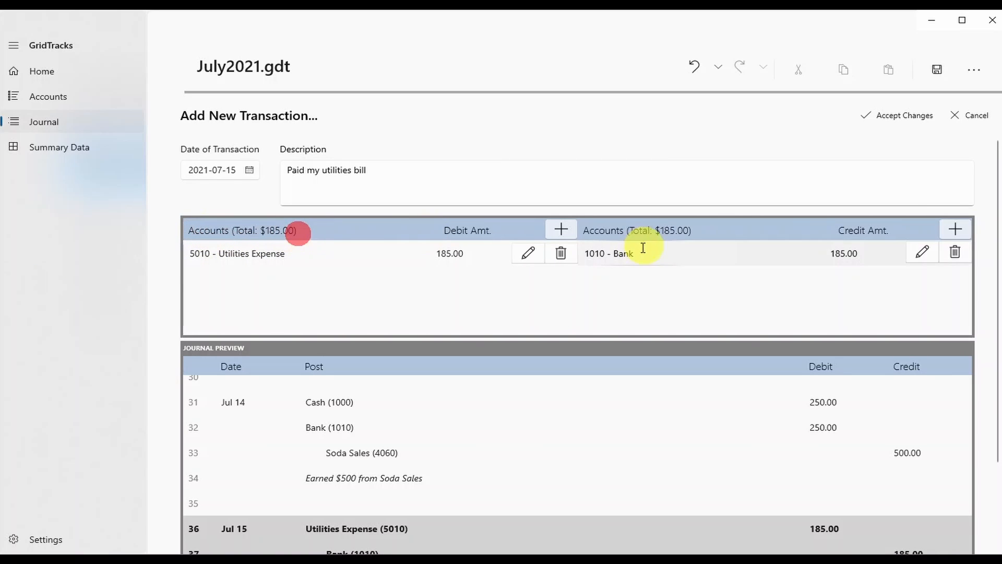
drag(626, 230, 707, 229)
click(709, 228)
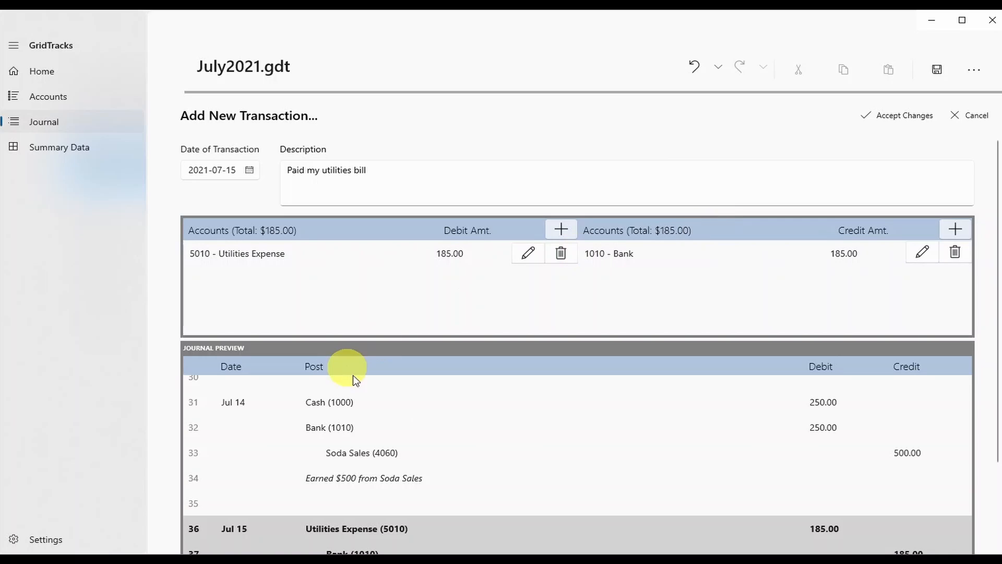
click(161, 457)
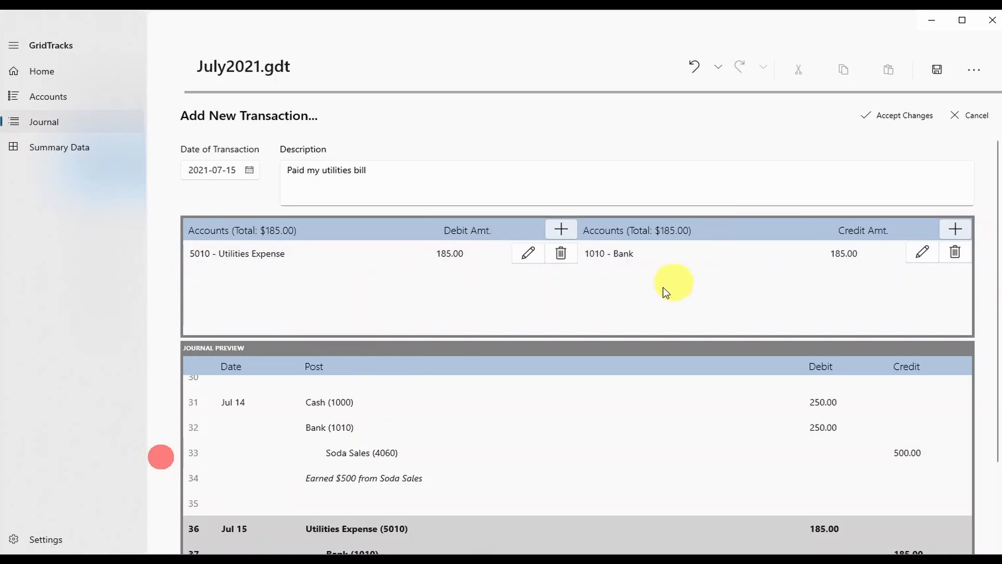
click(990, 465)
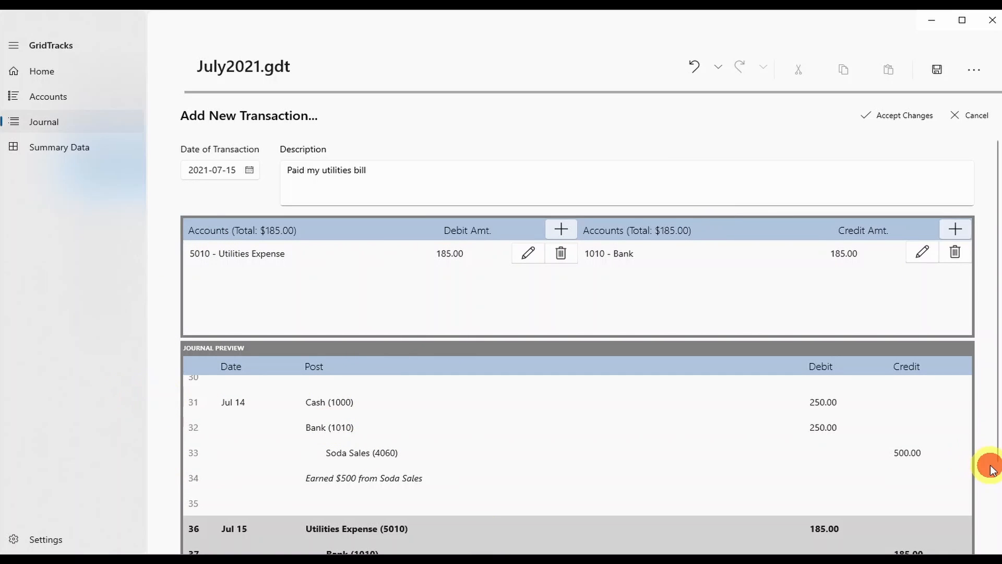
scroll(434, 456, up, 1)
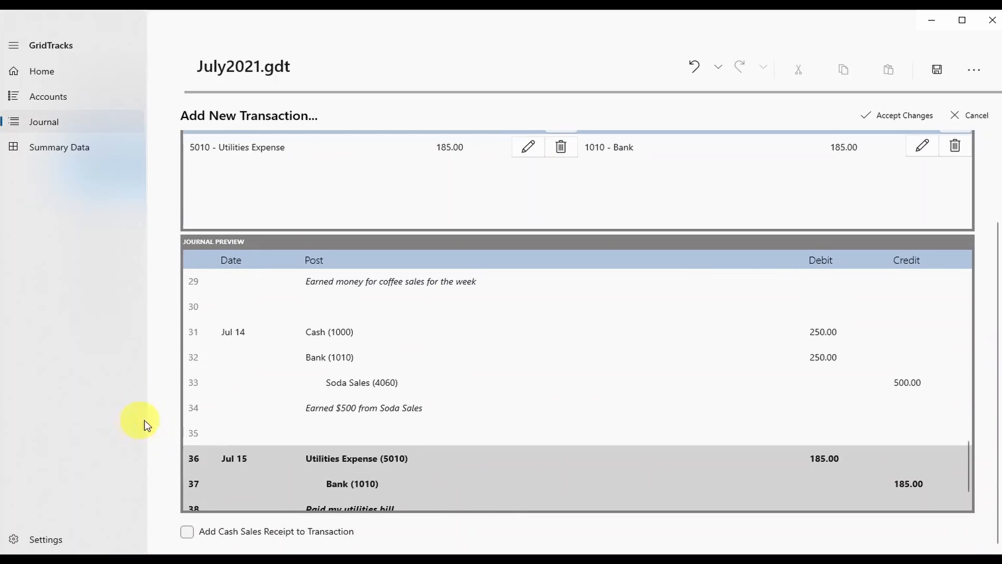
Add an extra 50.00 debit line to Cash (1000).
click(417, 197)
scroll(417, 197, up, 3)
click(561, 230)
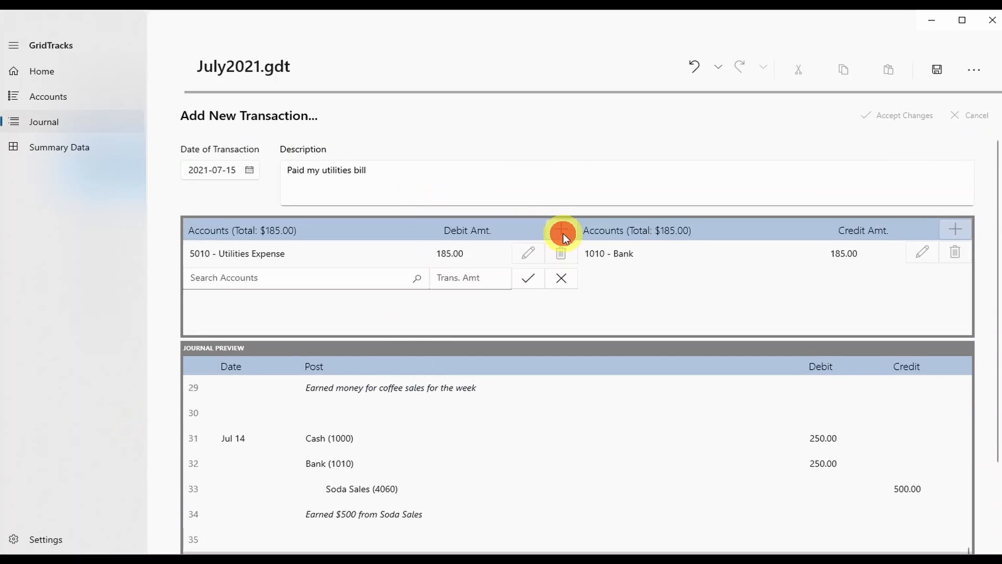
click(327, 305)
click(476, 277)
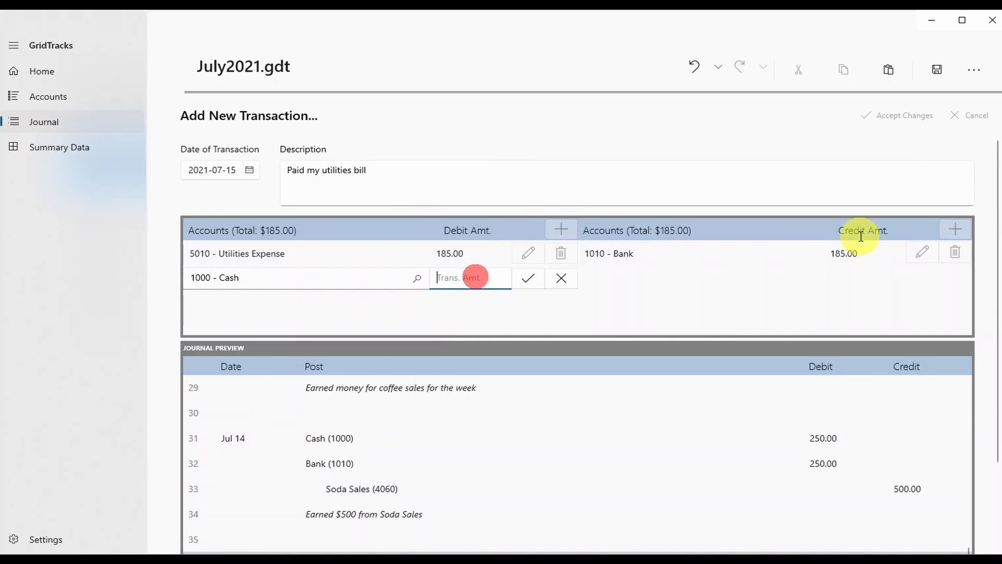
click(528, 276)
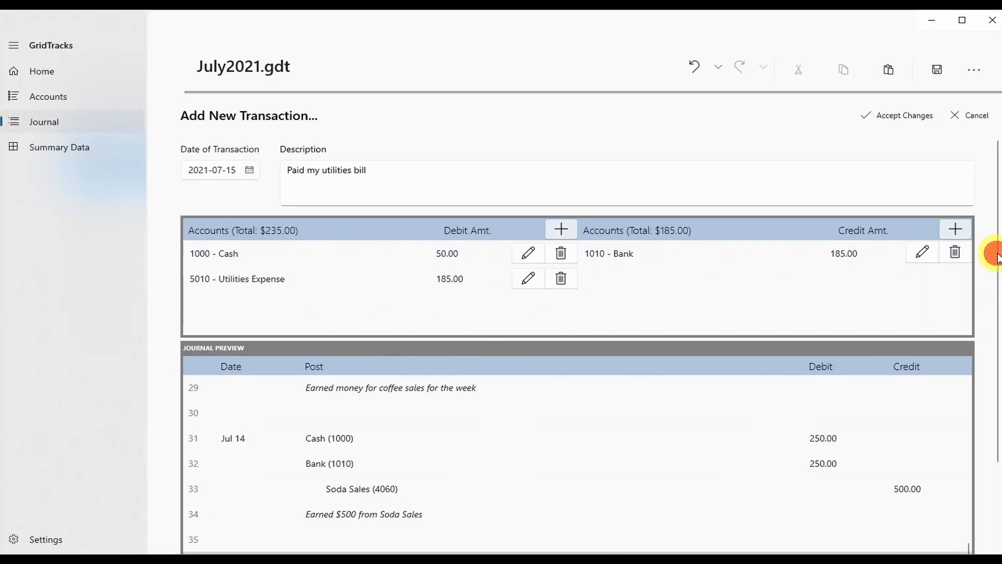
scroll(996, 250, down, 3)
scroll(496, 449, down, 2)
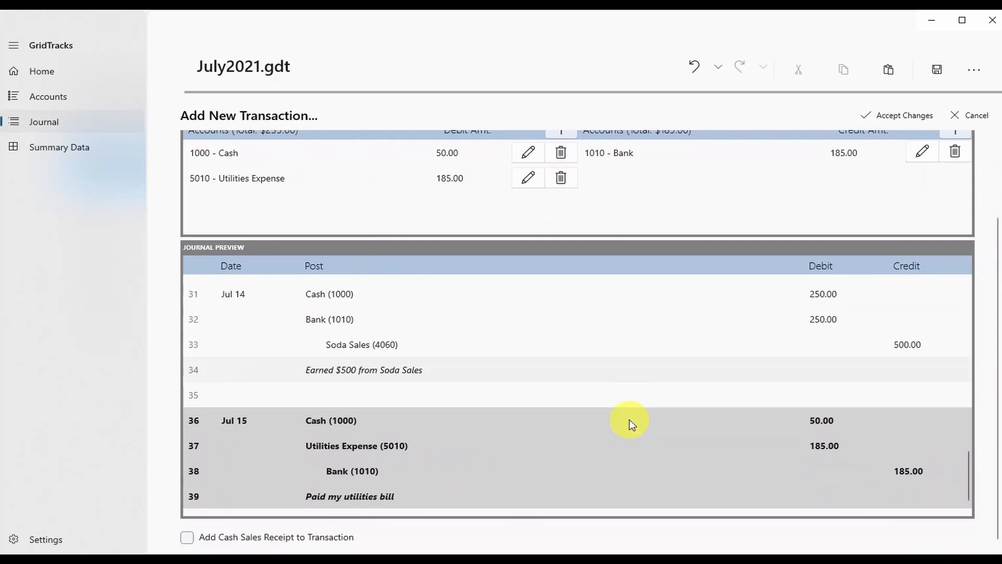
scroll(983, 441, up, 3)
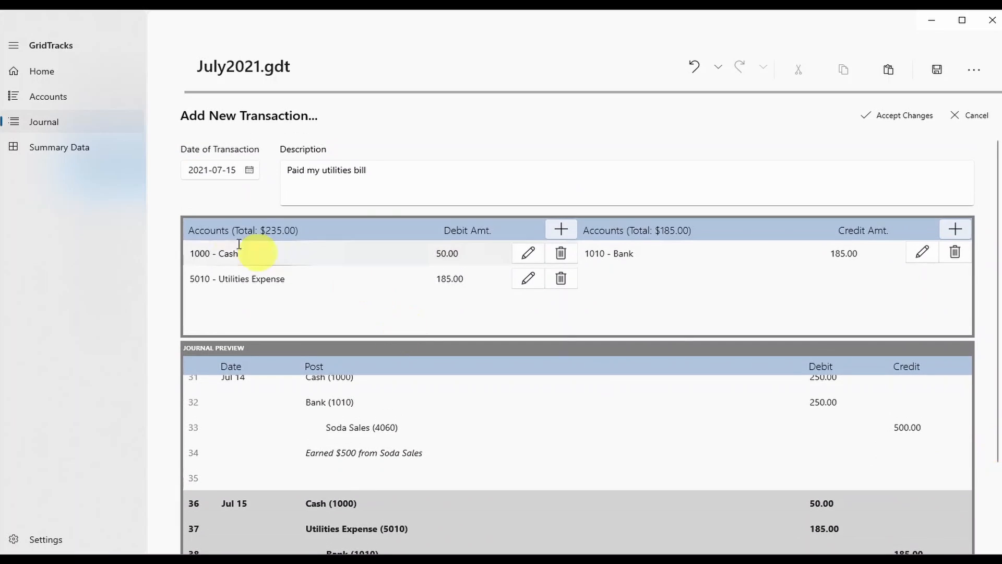
Attempt posting, dismiss the out-of-balance error, and delete the Cash debit line.
click(895, 116)
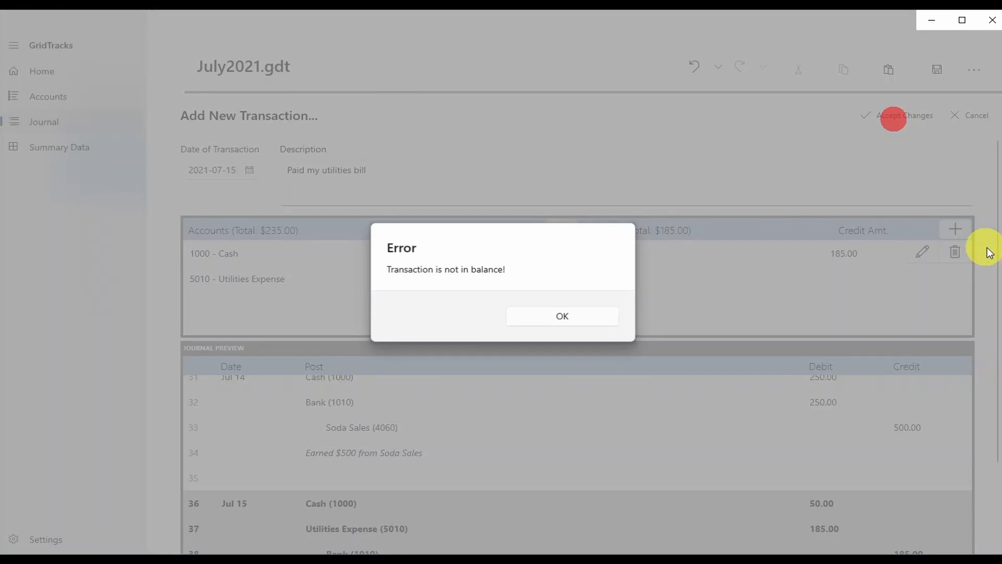
click(606, 321)
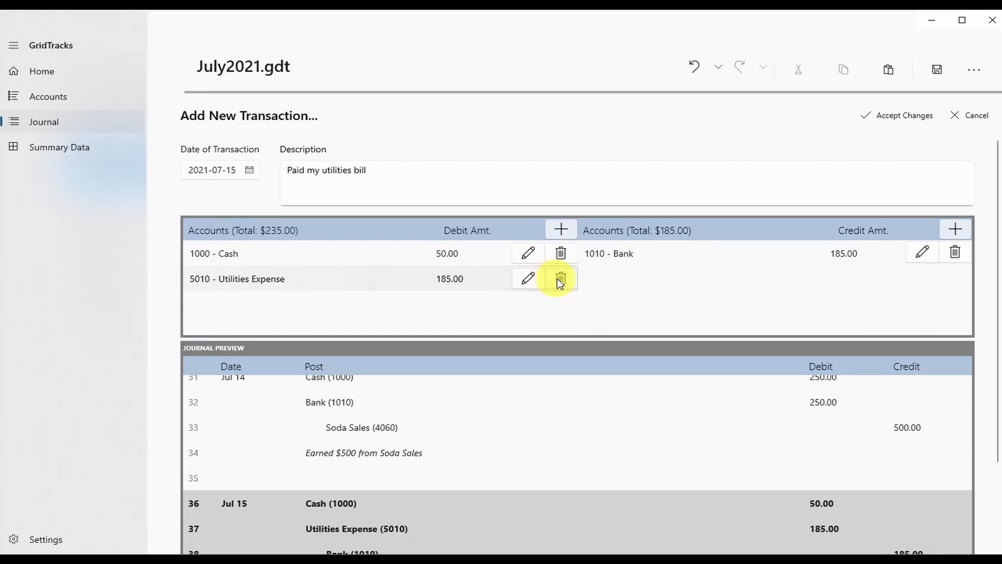
click(516, 254)
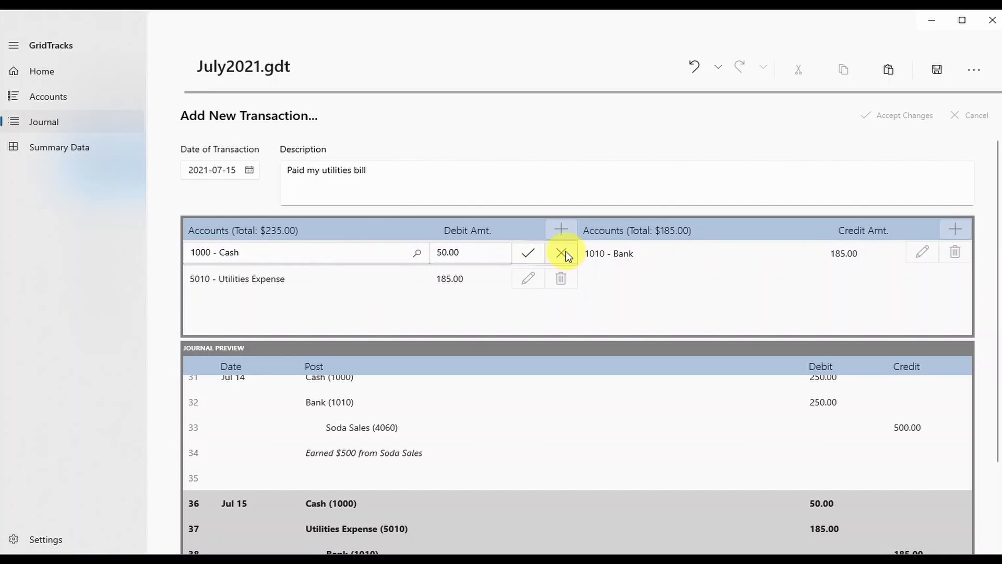
click(530, 256)
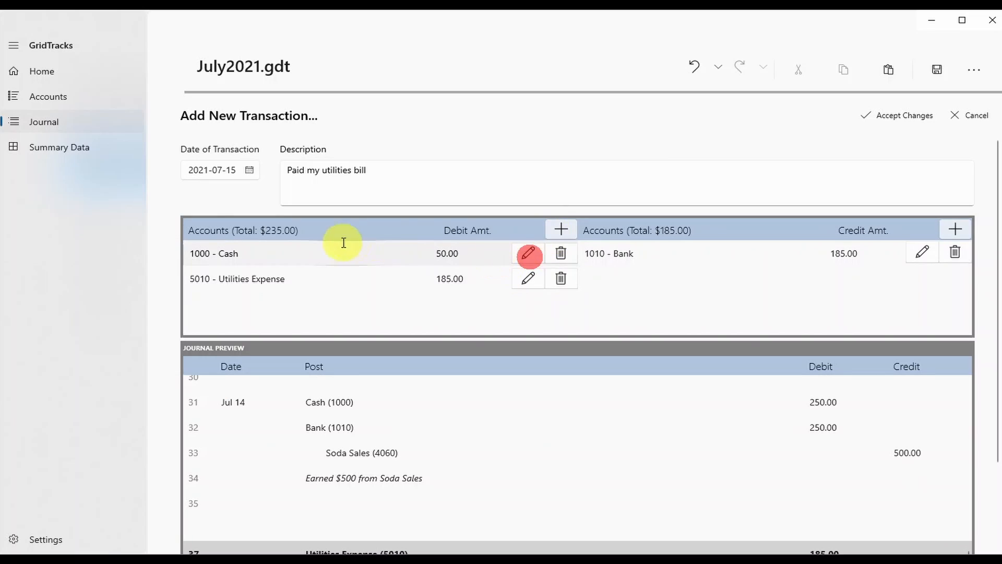
click(560, 255)
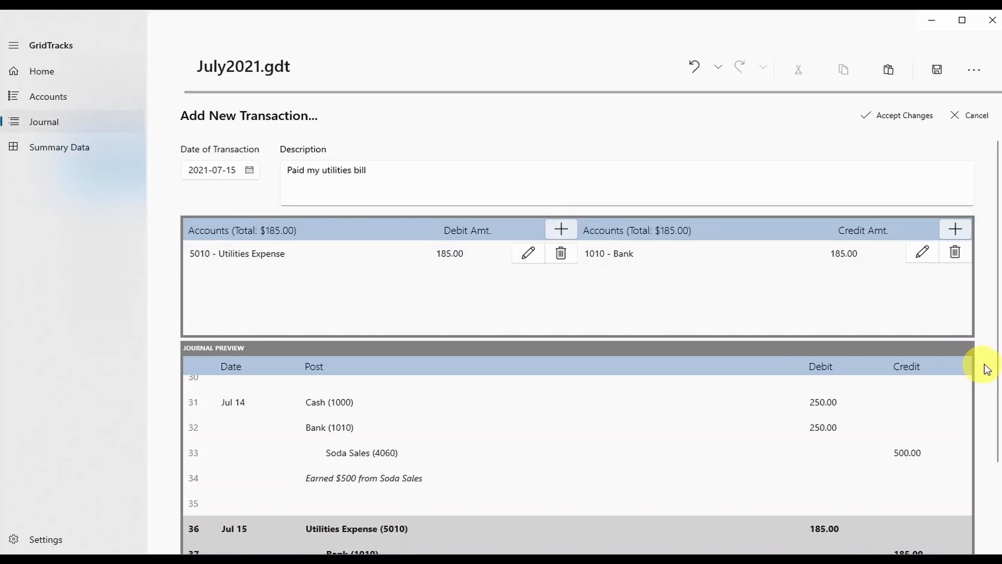
Post the balanced utilities entry and inspect its Bank (1010) and description lines.
scroll(992, 382, down, 3)
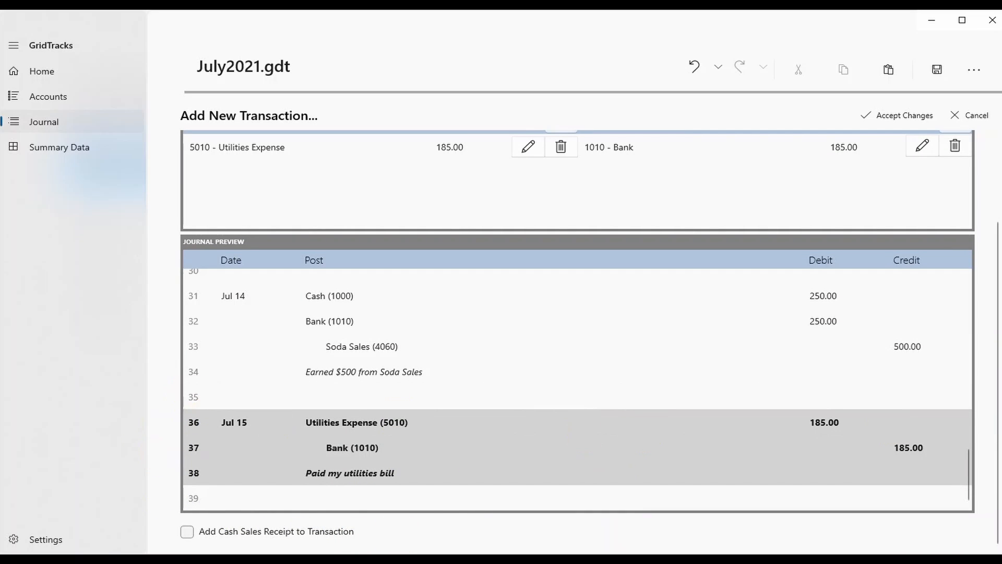
scroll(996, 425, up, 5)
click(915, 116)
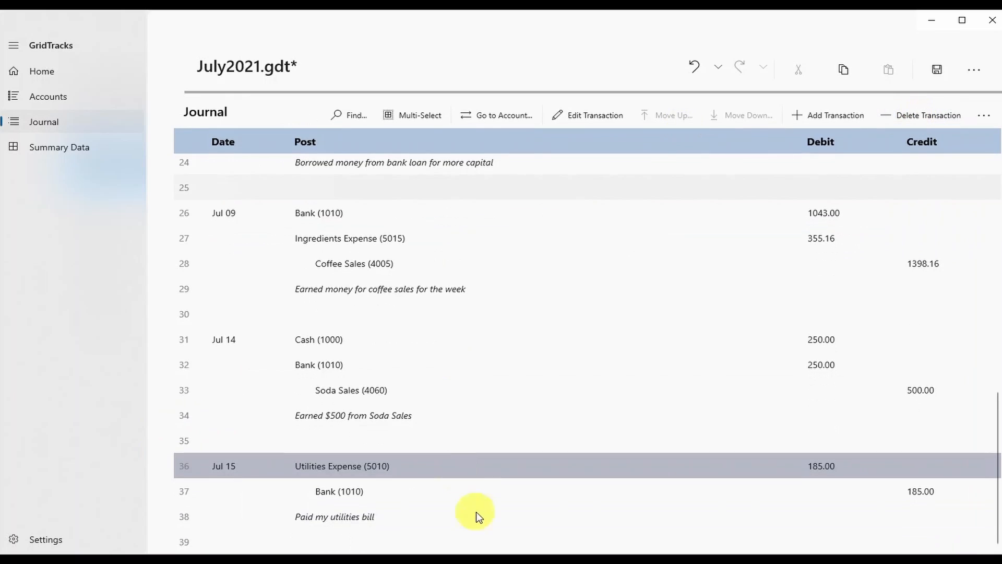
click(482, 501)
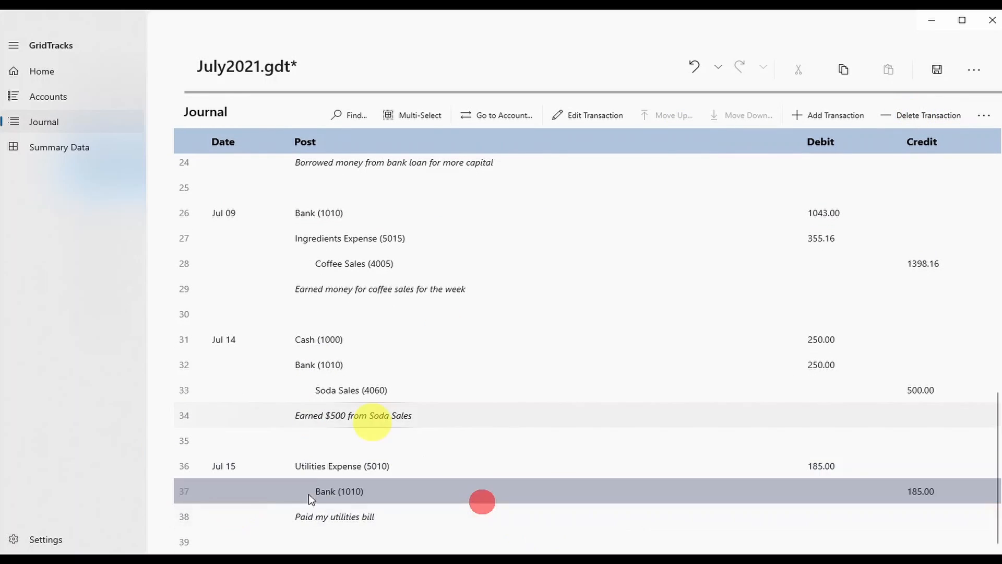
click(321, 469)
click(351, 501)
click(370, 527)
click(368, 522)
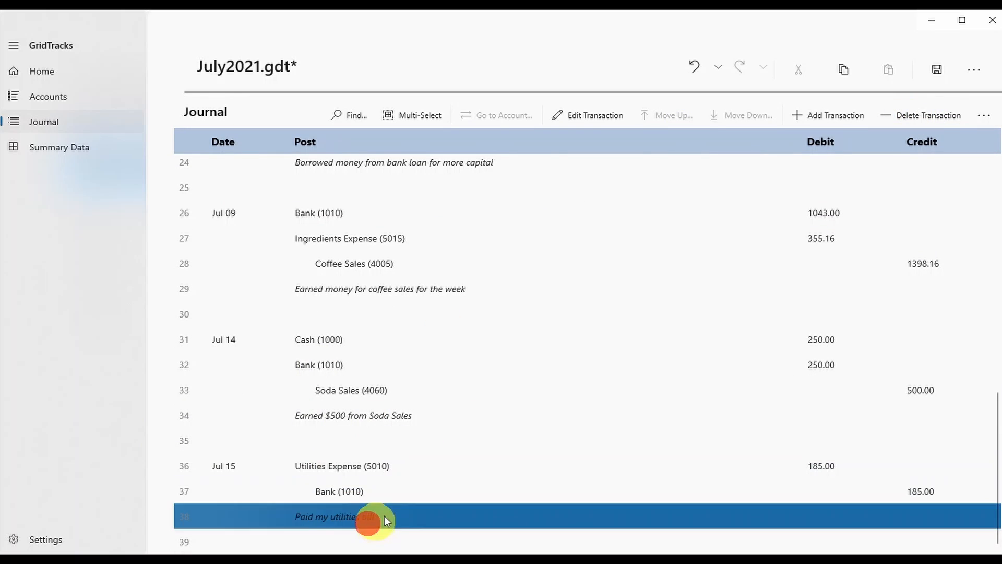
scroll(376, 517, up, 10)
Edit the bank loan transaction: date July 20, description 'Borrowed money agin'.
click(305, 433)
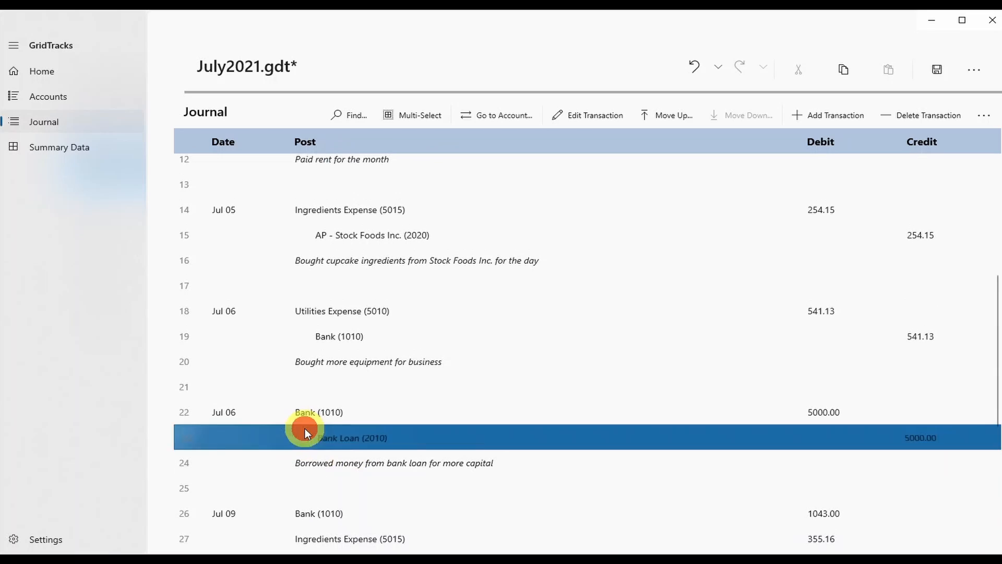
click(594, 115)
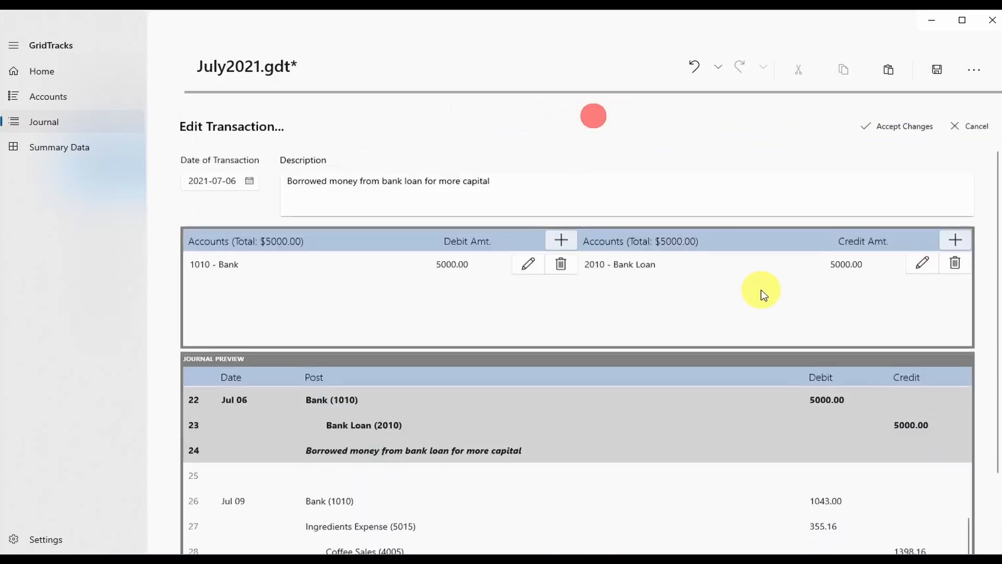
click(496, 174)
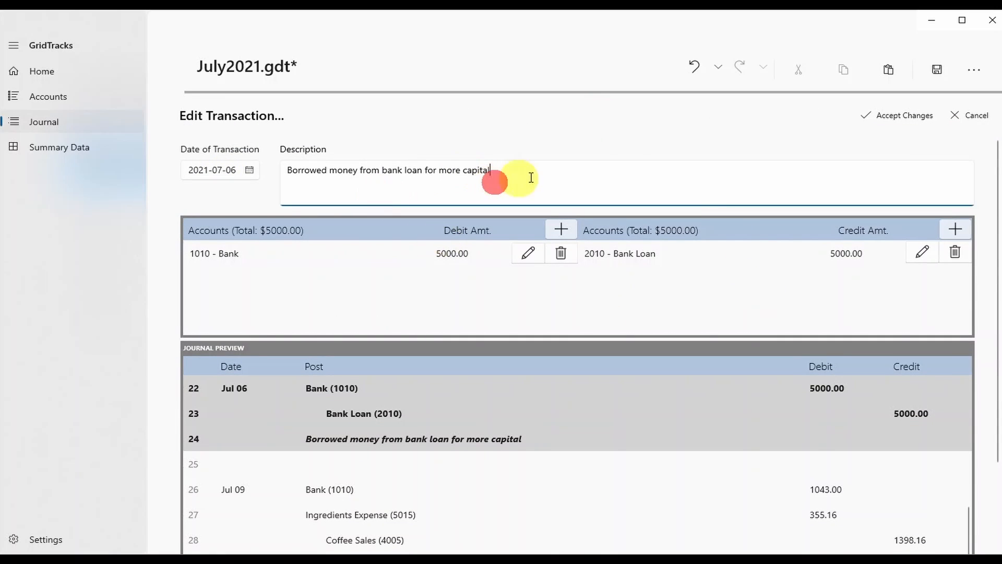
click(230, 170)
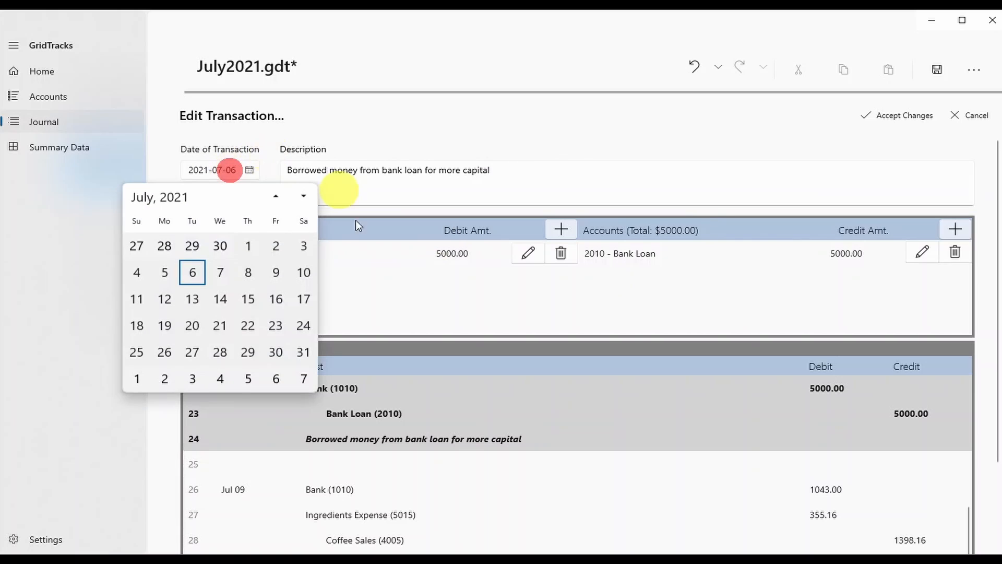
click(201, 324)
click(568, 183)
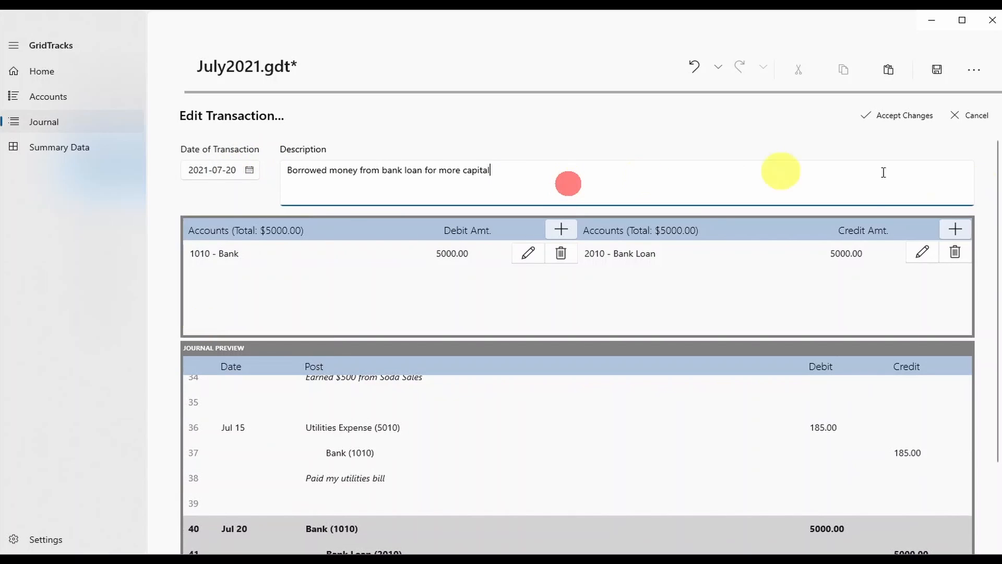
drag(517, 184, 358, 143)
key(BackSpace)
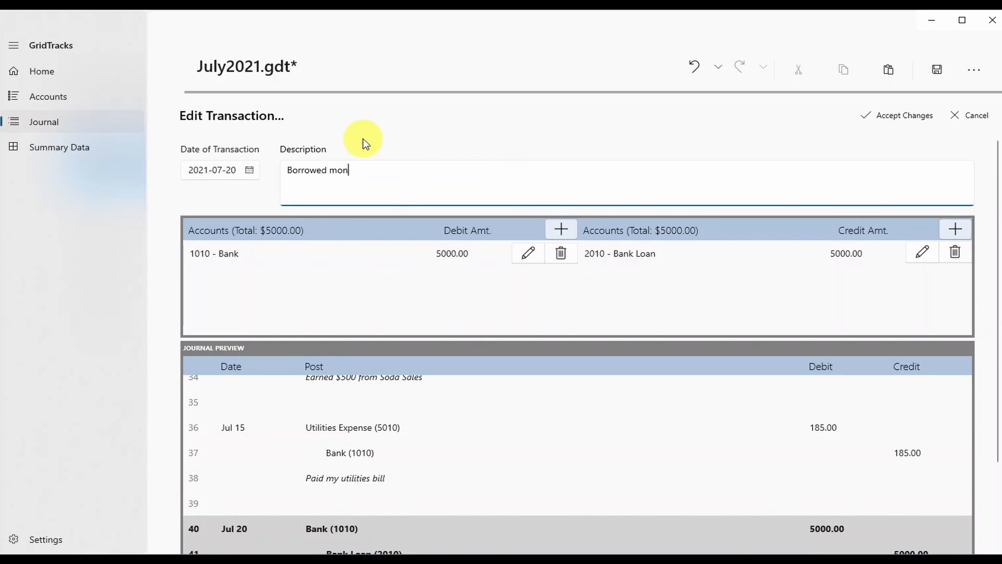
text(ey agin)
Delete the 1010 Bank and 2010 Bank Loan posts, then dismiss the refused-save error.
click(560, 253)
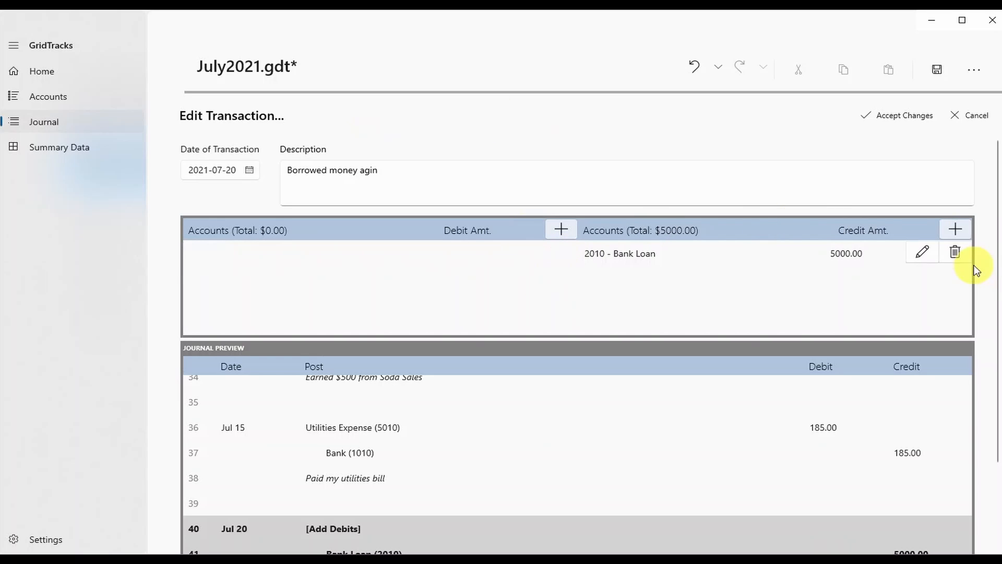
click(955, 252)
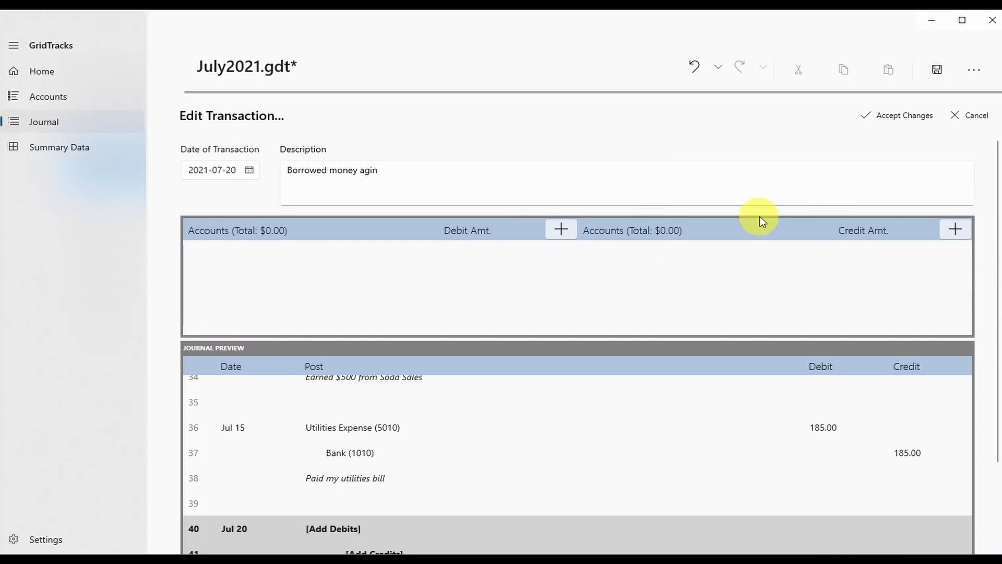
click(894, 125)
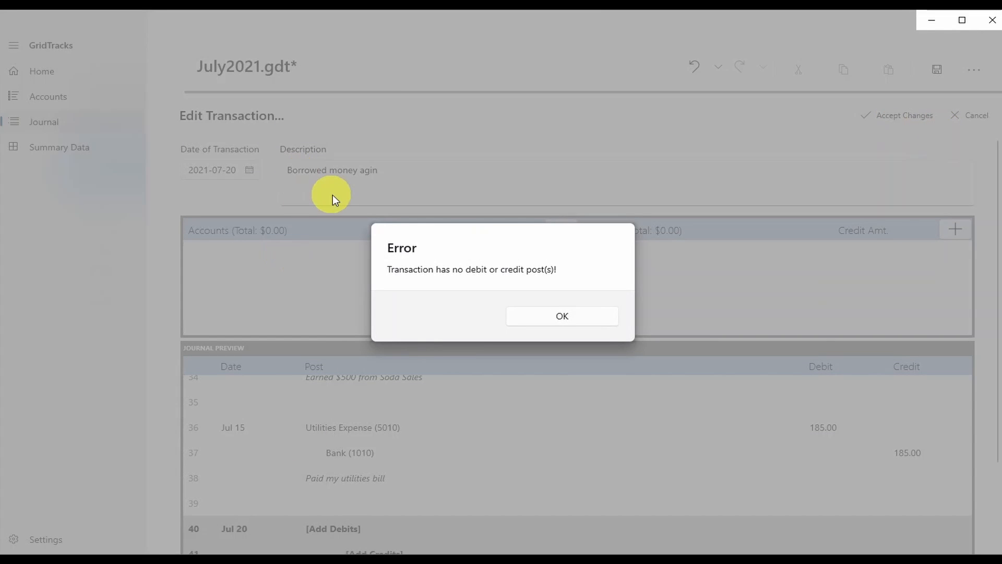
click(584, 324)
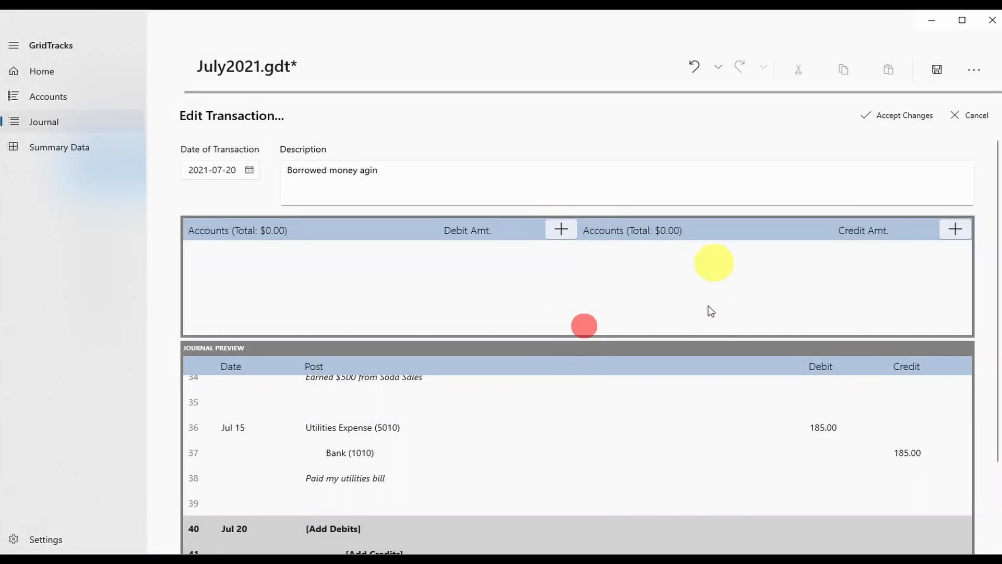
Cancel the transaction edits and delete the Jul 06 utilities transaction.
click(972, 116)
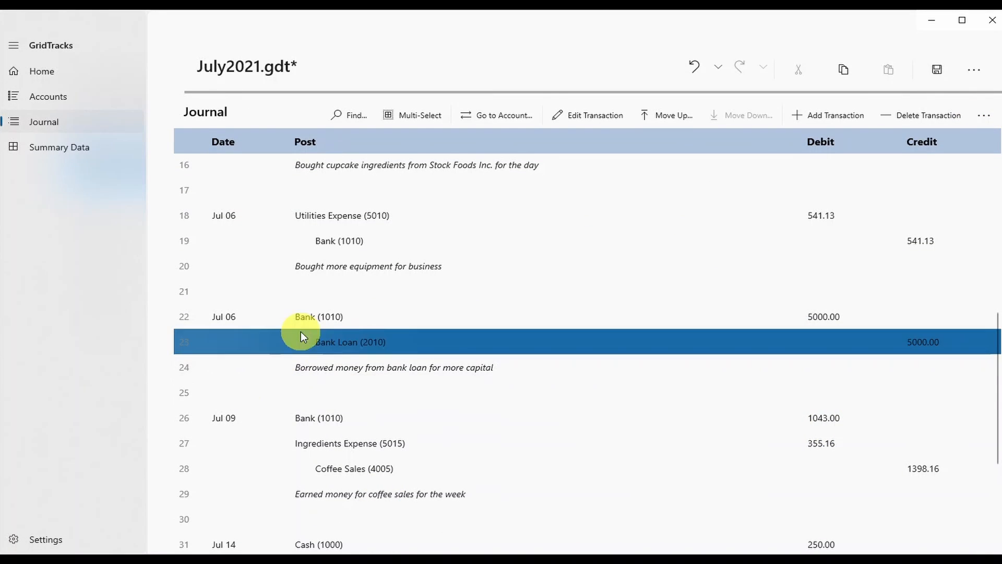
click(419, 238)
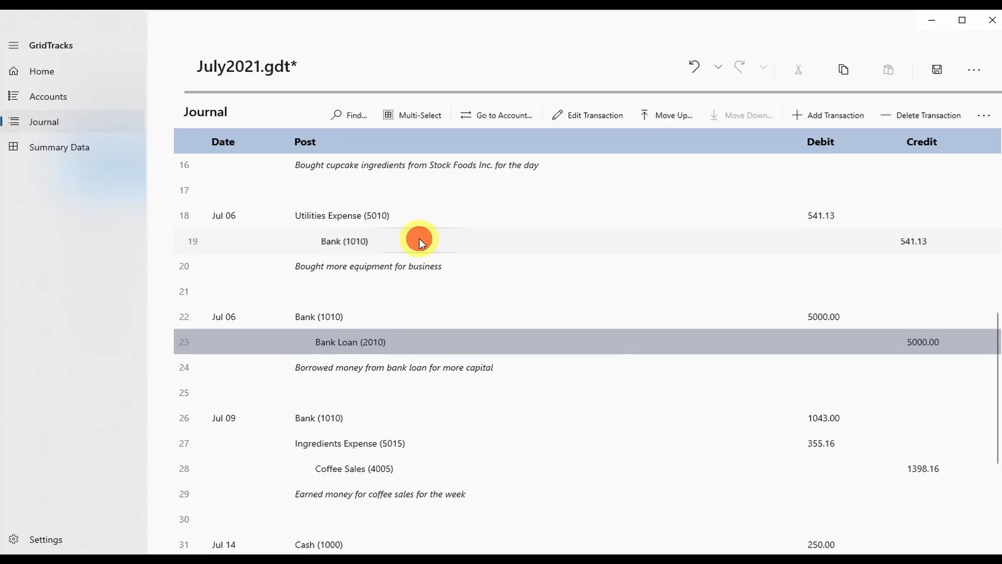
click(932, 118)
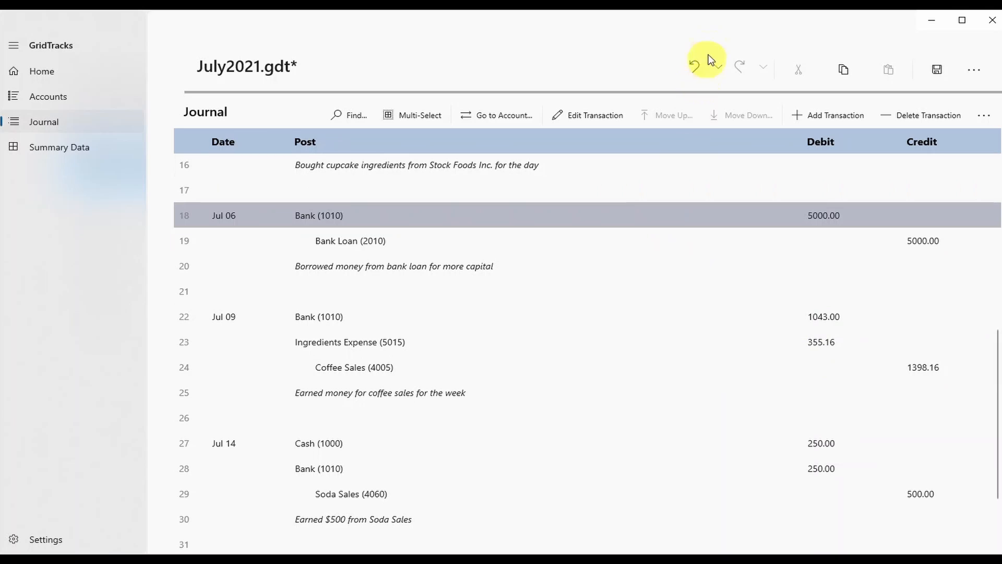
Undo the deletion and browse the undo history list.
click(697, 65)
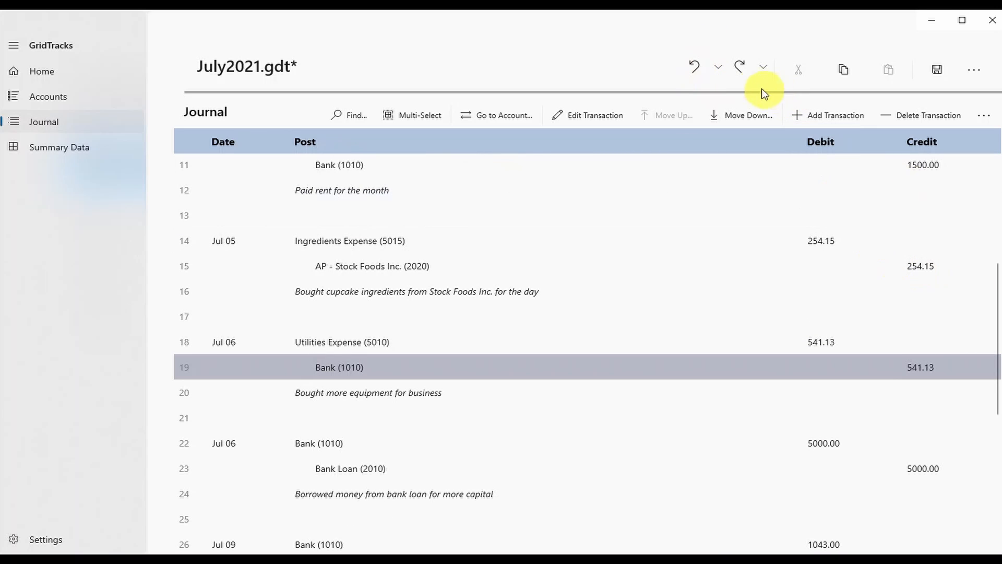
click(722, 73)
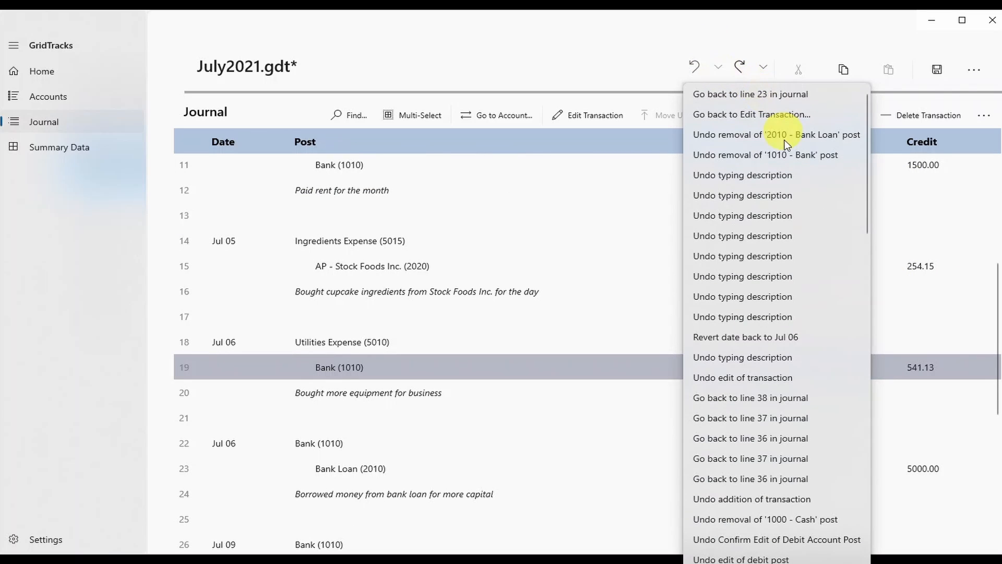
scroll(763, 389, down, 15)
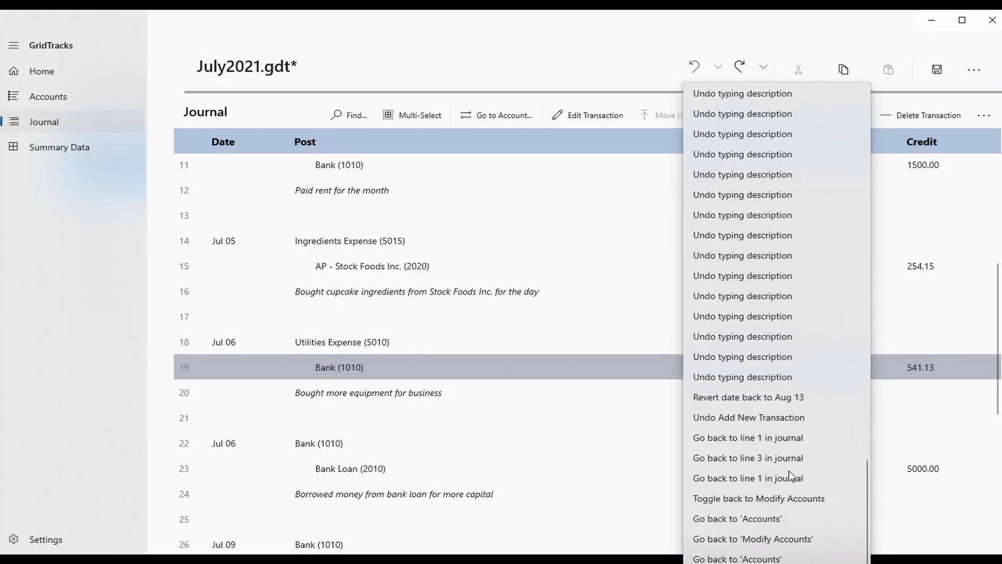
scroll(788, 464, up, 10)
scroll(868, 219, up, 2)
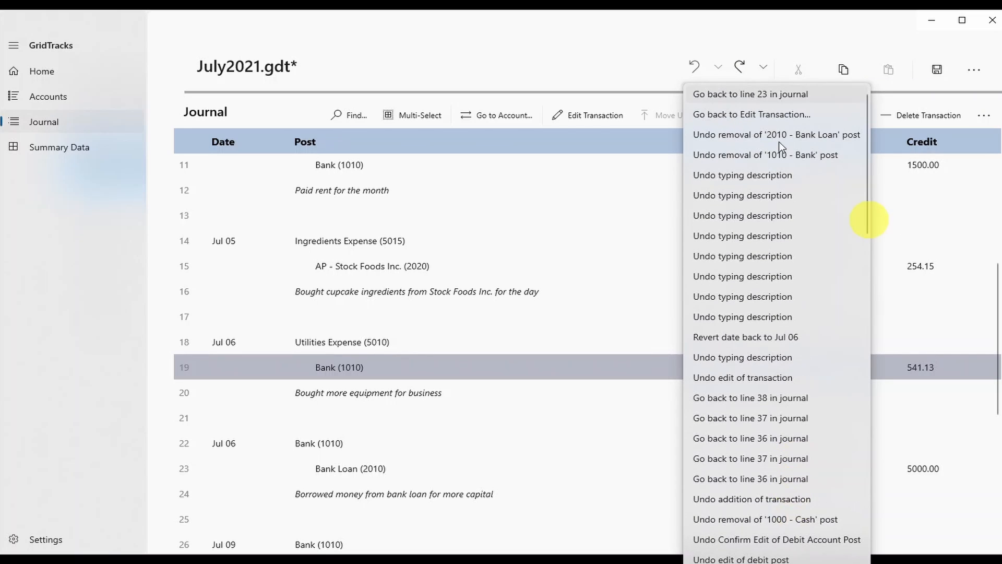
click(484, 51)
click(517, 343)
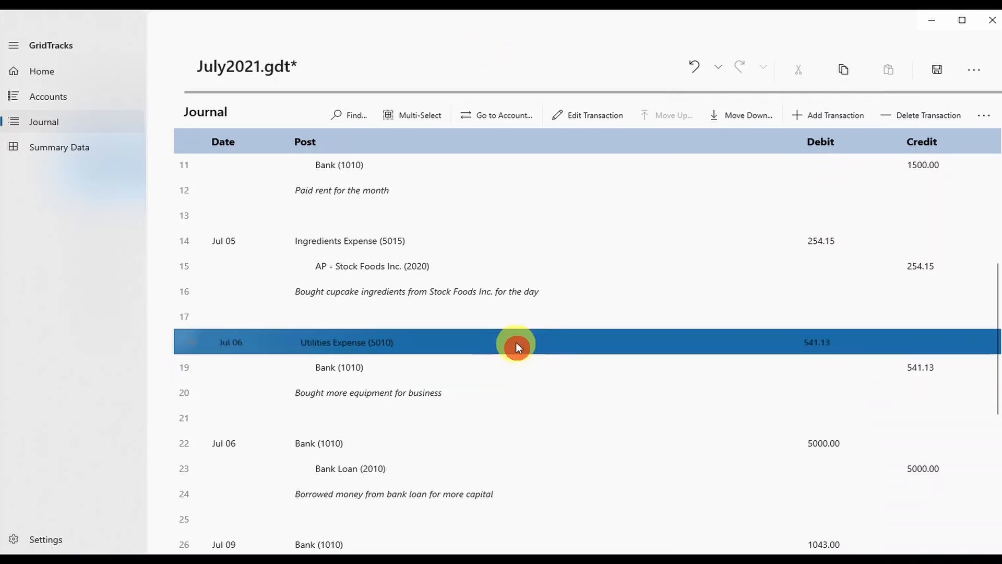
click(904, 123)
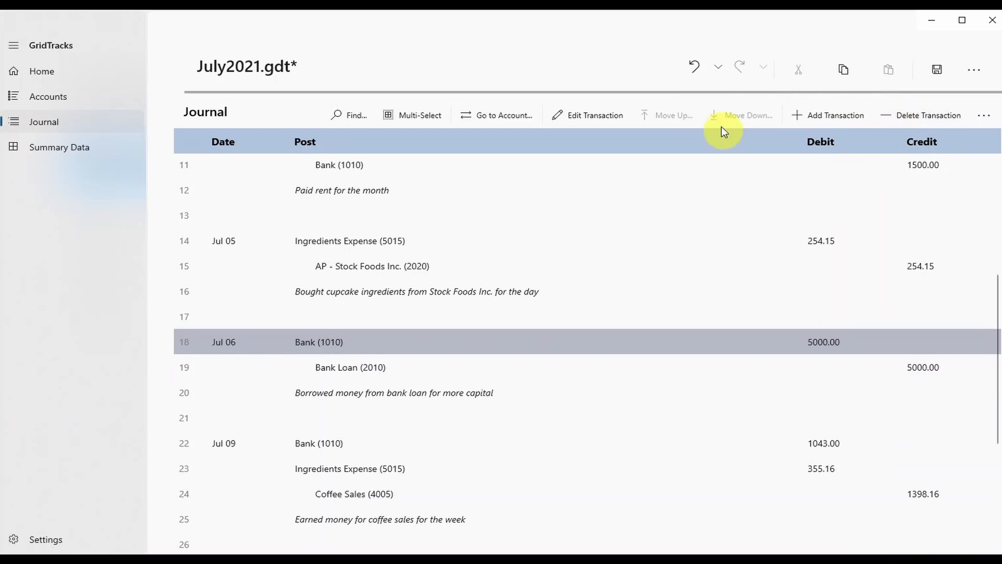
click(691, 68)
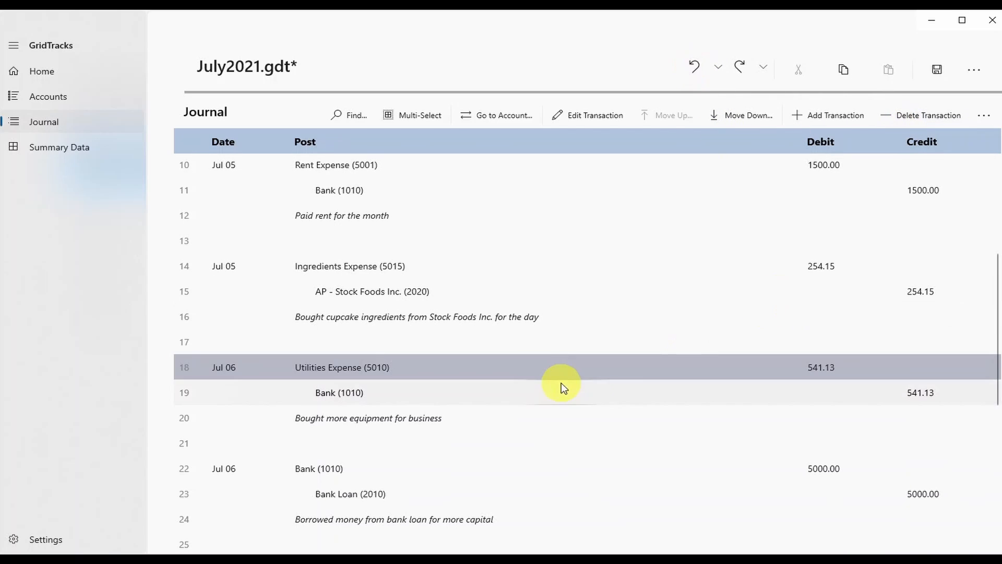
click(446, 372)
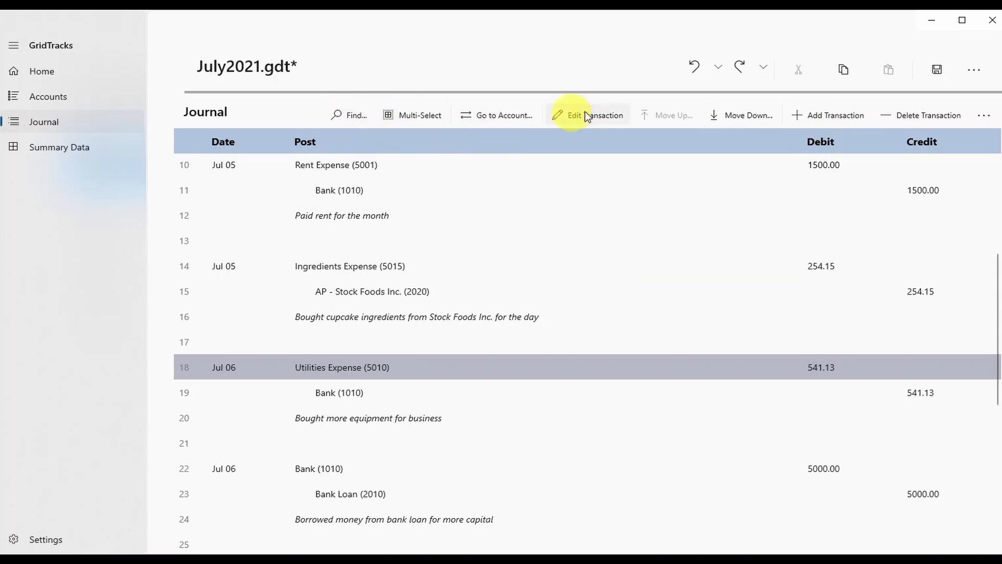
scroll(537, 306, up, 3)
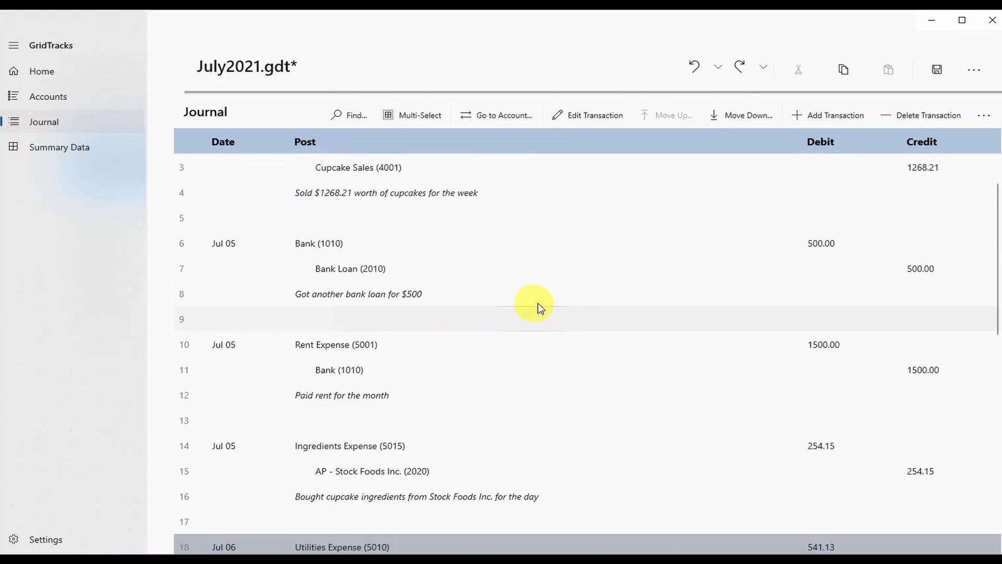
click(314, 268)
scroll(459, 303, up, 1)
scroll(417, 334, down, 2)
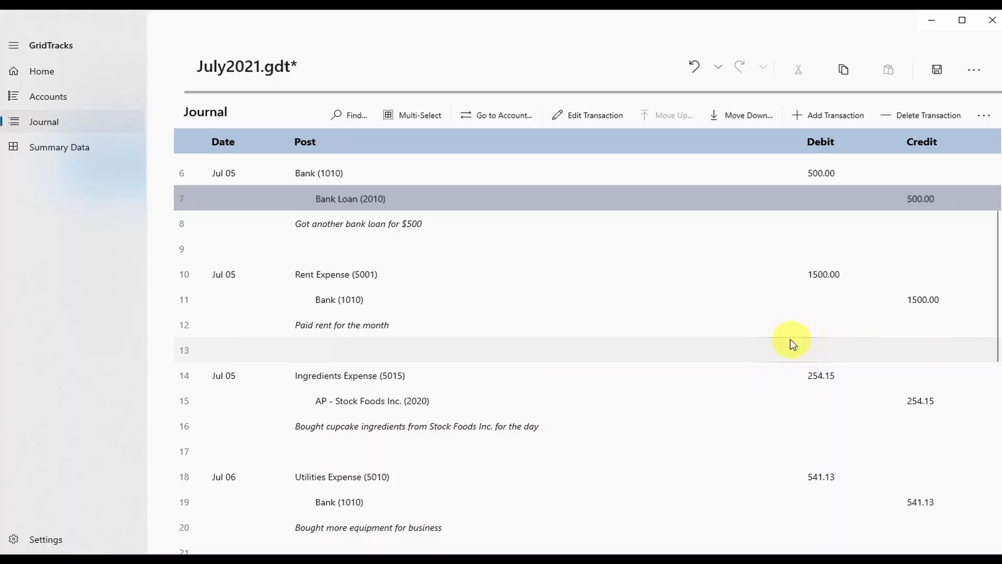
scroll(611, 356, up, 3)
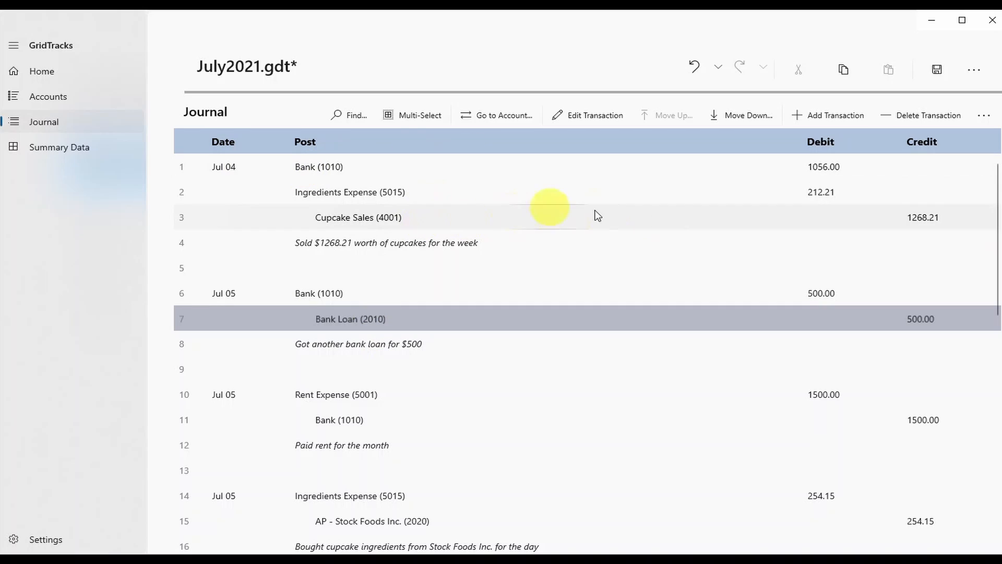
Move the Jul 05 bank loan transaction down two places.
click(354, 314)
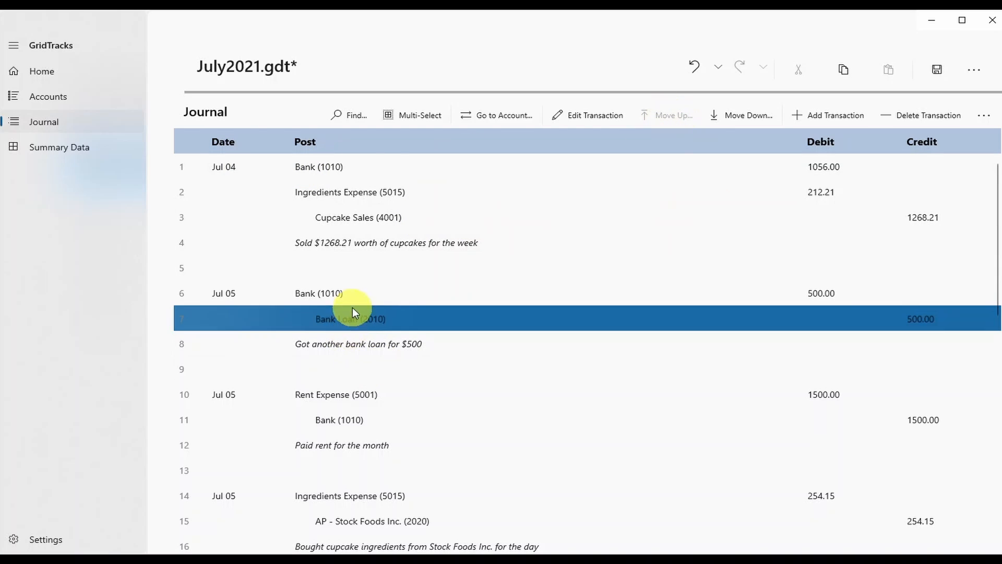
click(355, 327)
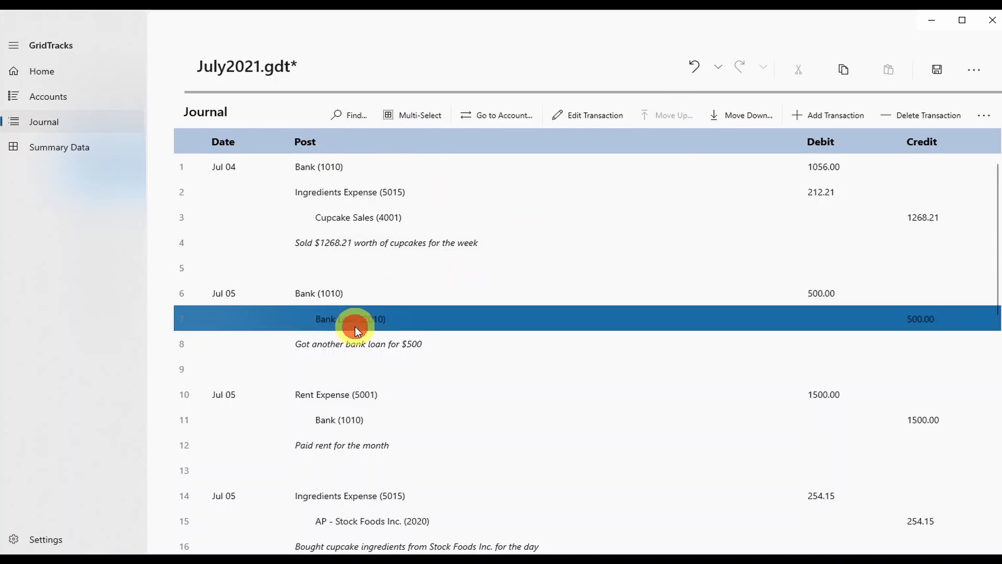
click(752, 115)
scroll(465, 401, down, 1)
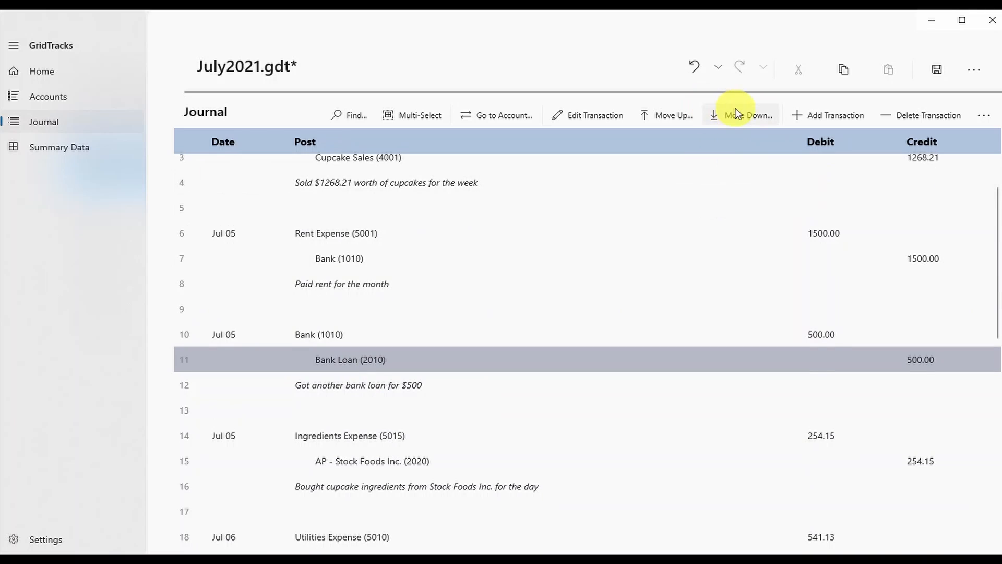
click(736, 114)
scroll(366, 407, down, 4)
click(247, 229)
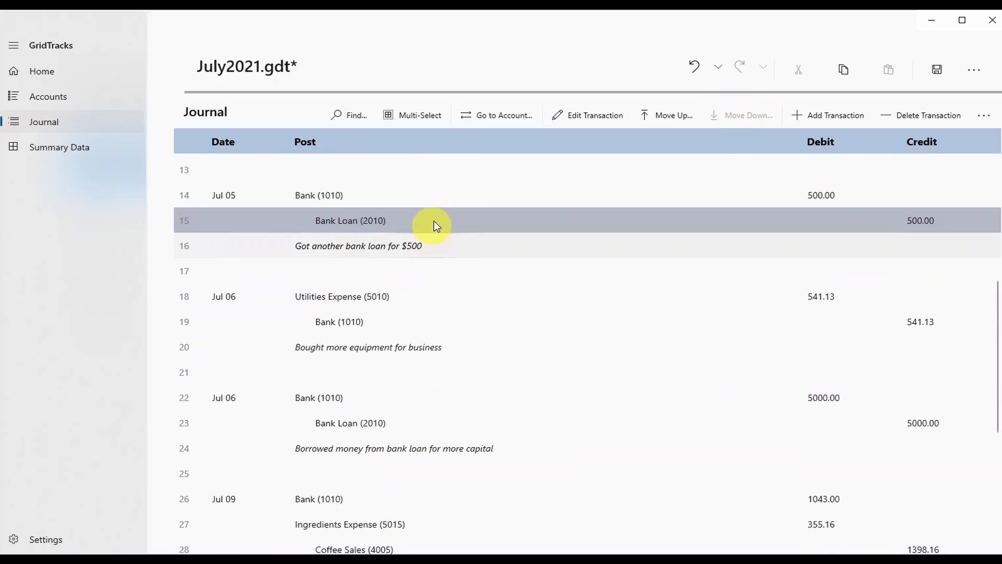
click(291, 217)
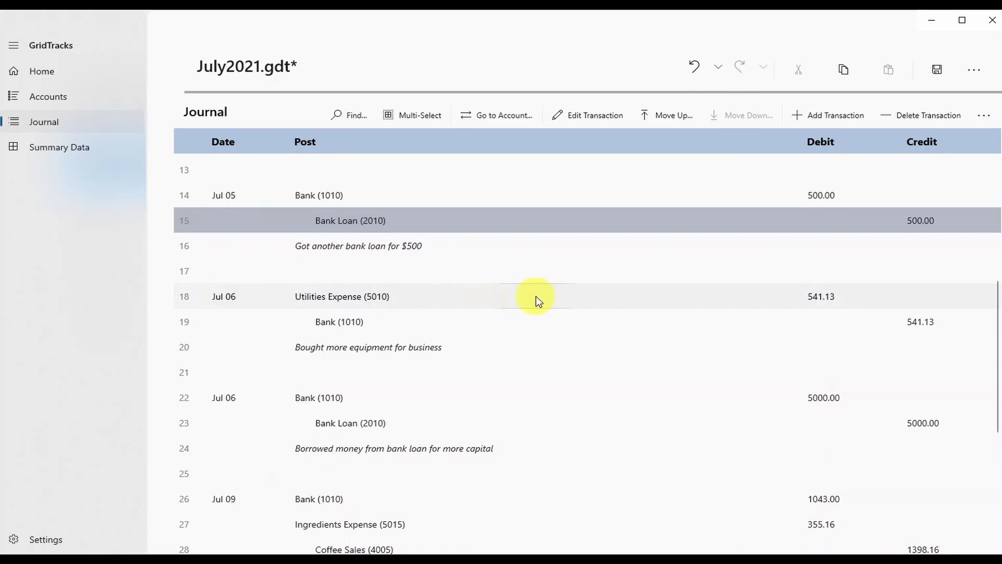
scroll(315, 515, up, 5)
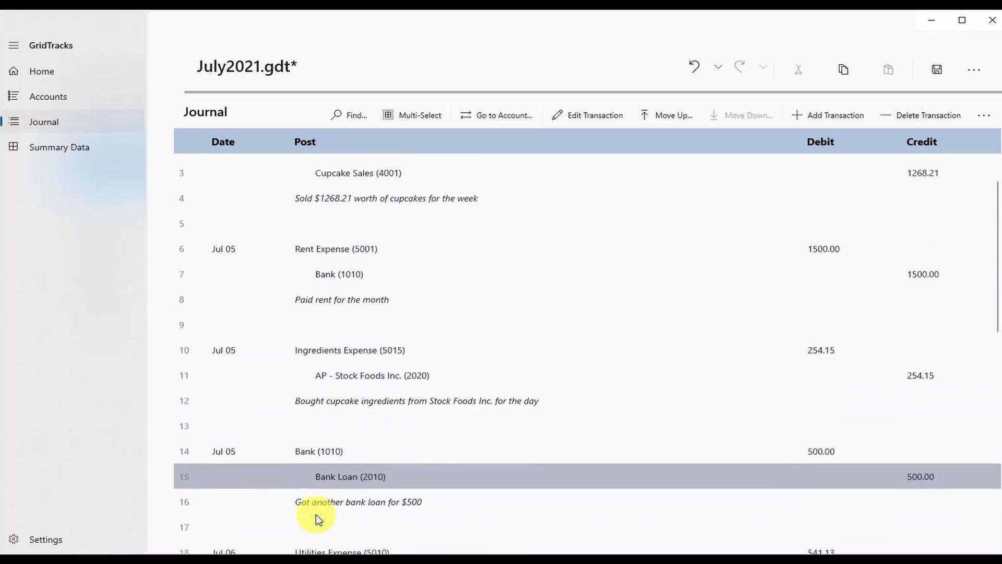
Move the Ingredients Expense entry above rent, and rent below the bank loan.
click(346, 395)
click(659, 115)
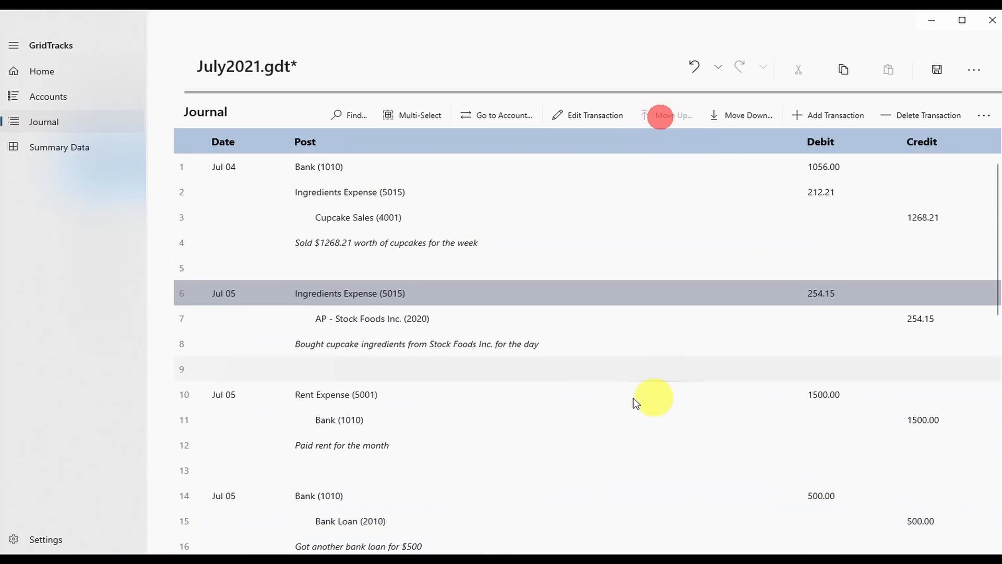
click(360, 395)
click(741, 116)
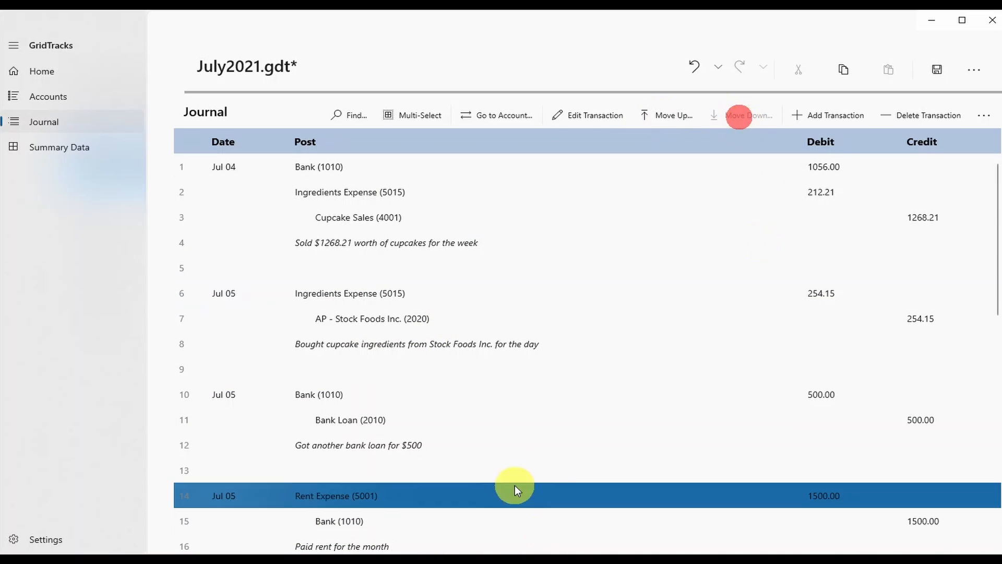
scroll(593, 484, down, 3)
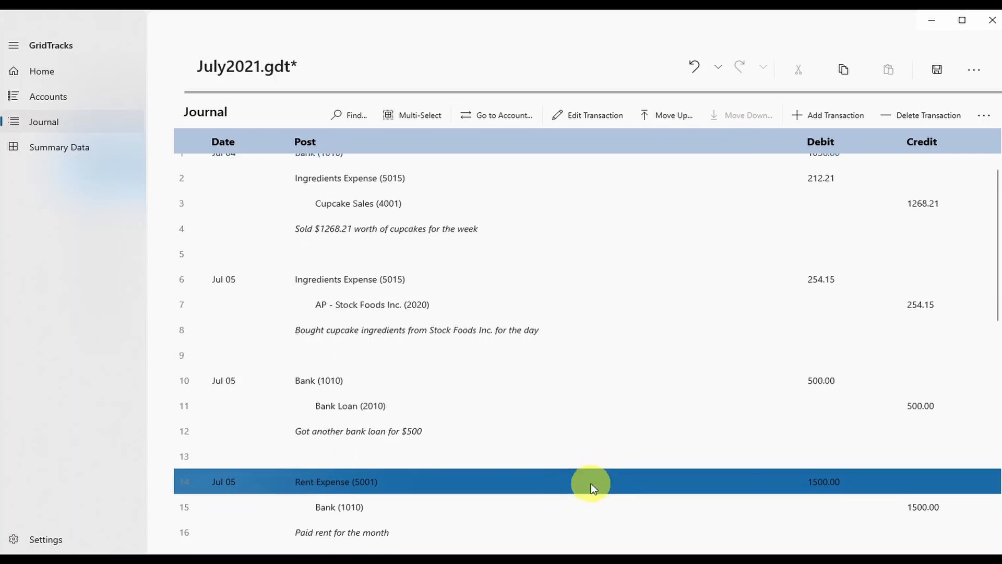
scroll(609, 404, up, 2)
click(622, 431)
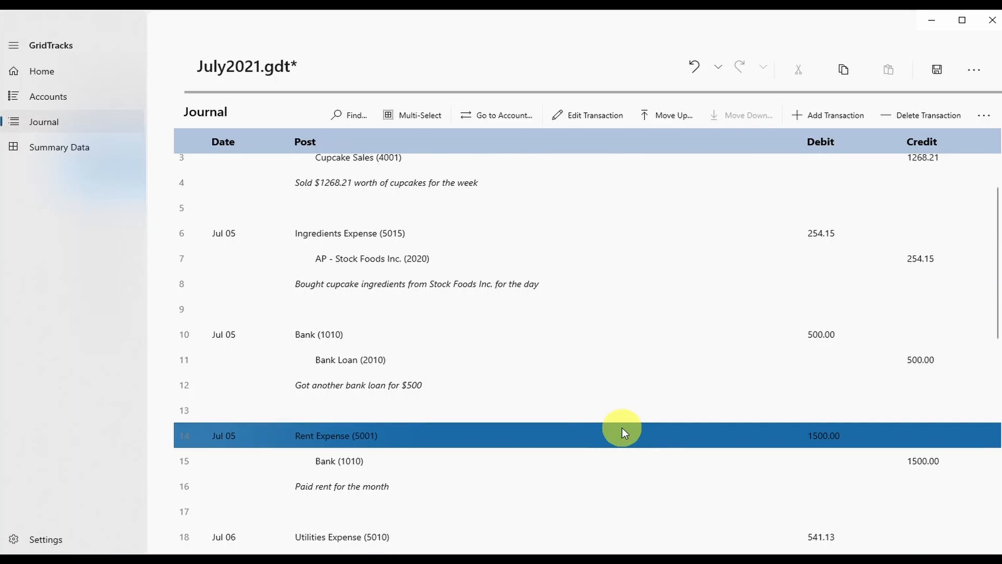
scroll(560, 404, up, 1)
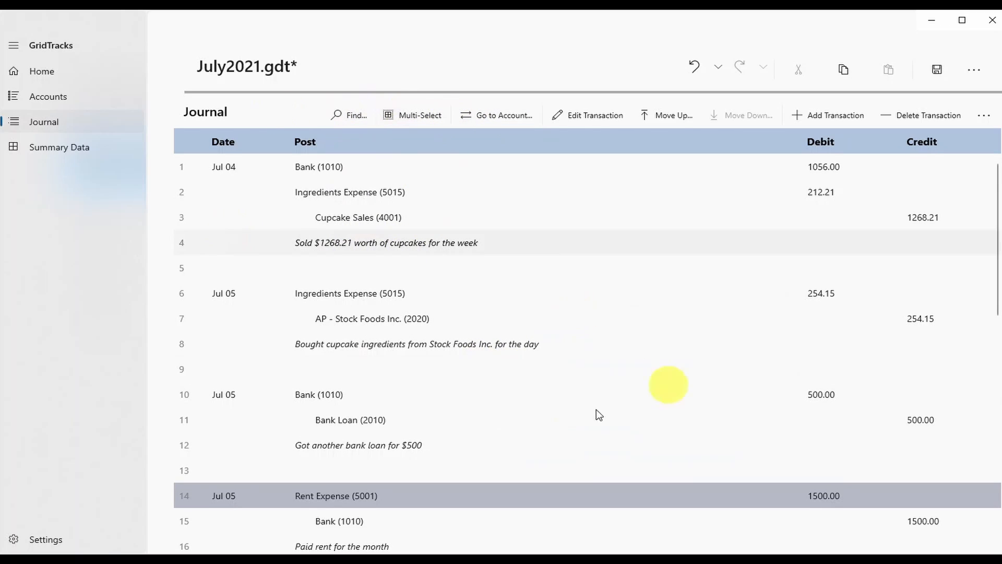
click(349, 115)
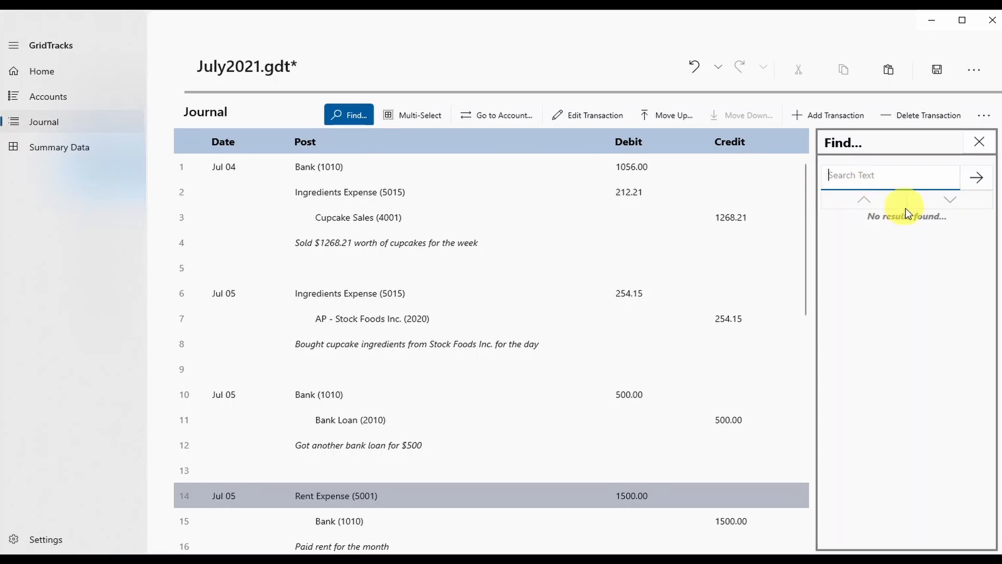
drag(805, 186, 902, 172)
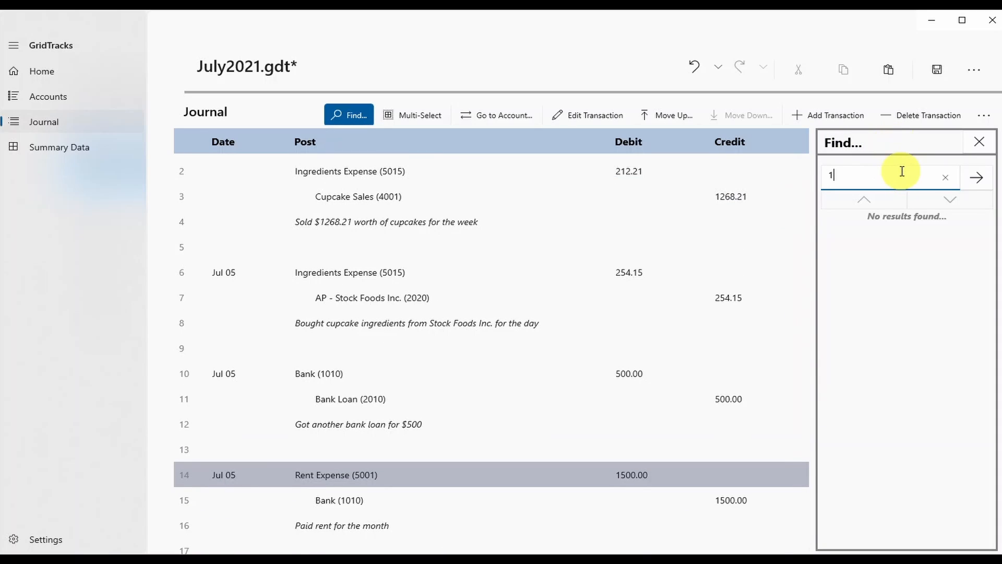
key(Return)
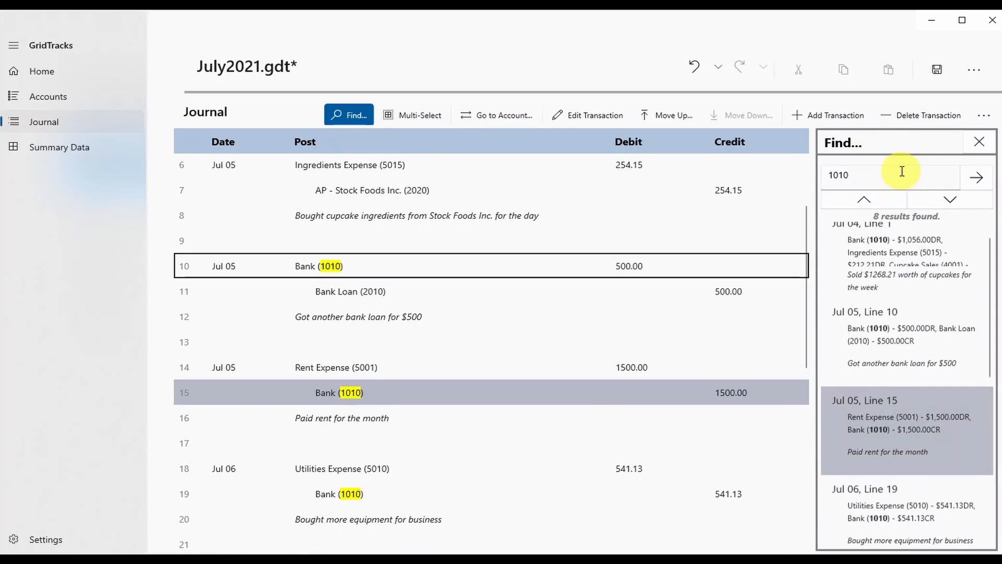
scroll(524, 188, up, 3)
click(505, 166)
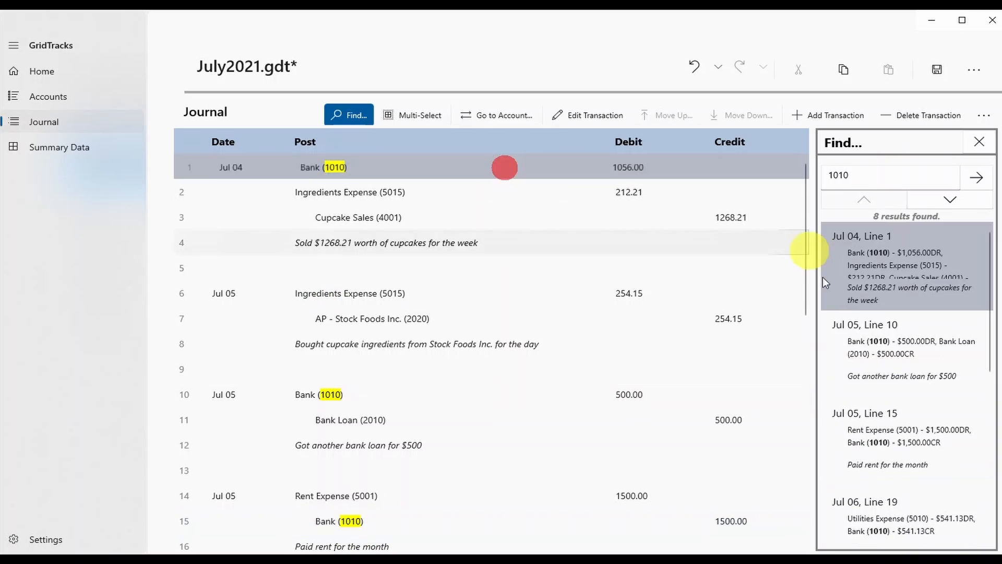
click(938, 204)
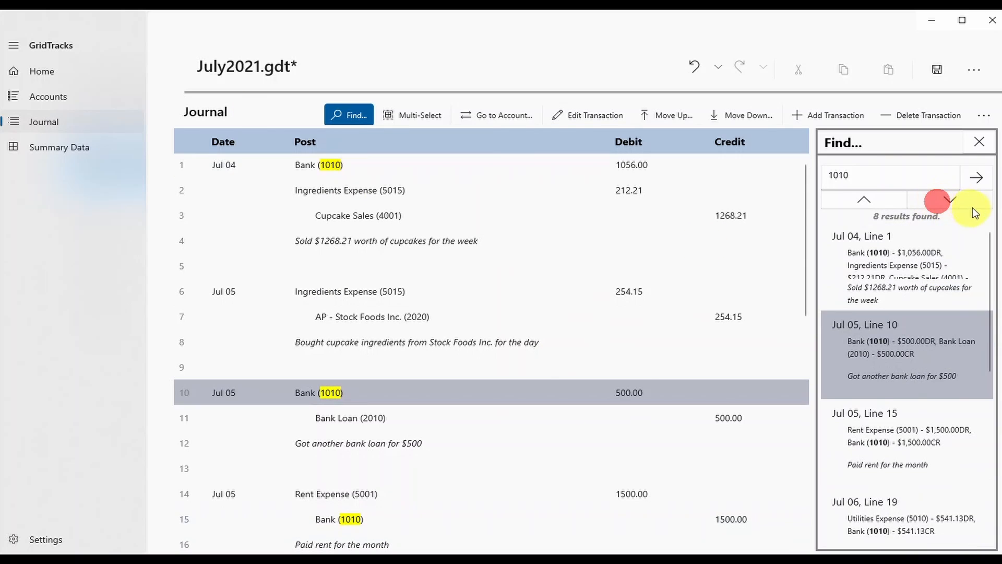
click(966, 202)
scroll(890, 333, down, 5)
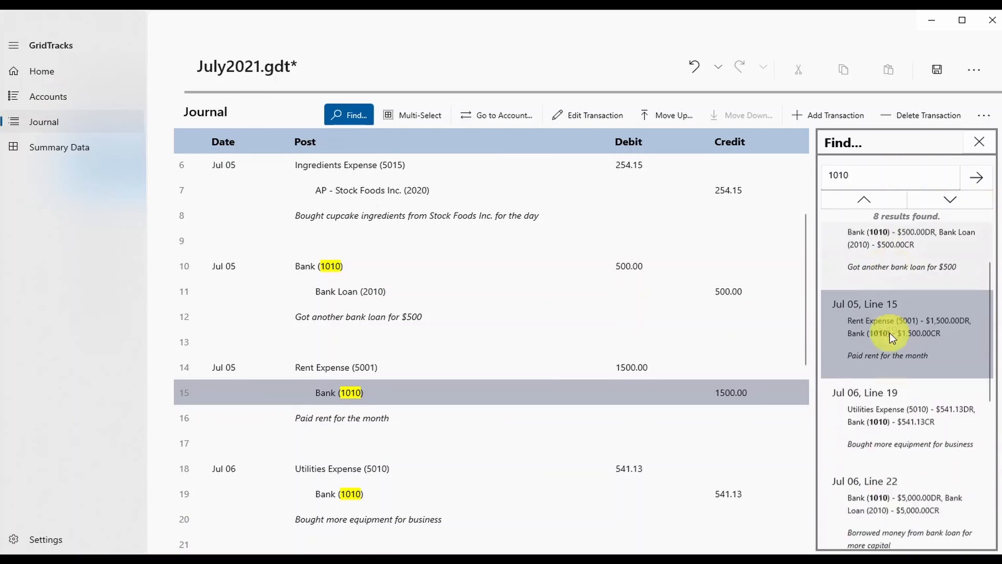
click(908, 335)
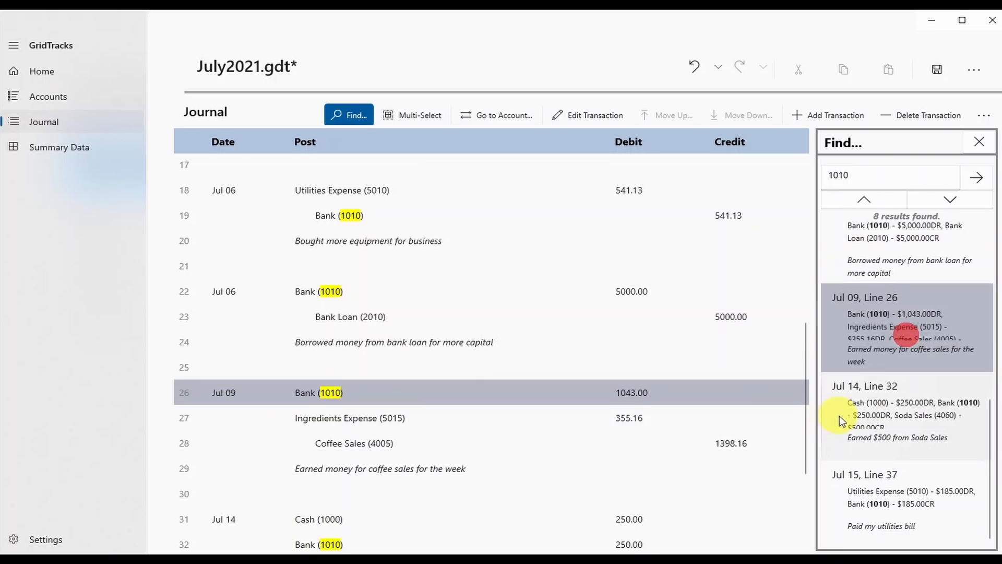
click(885, 434)
click(912, 509)
scroll(883, 507, up, 8)
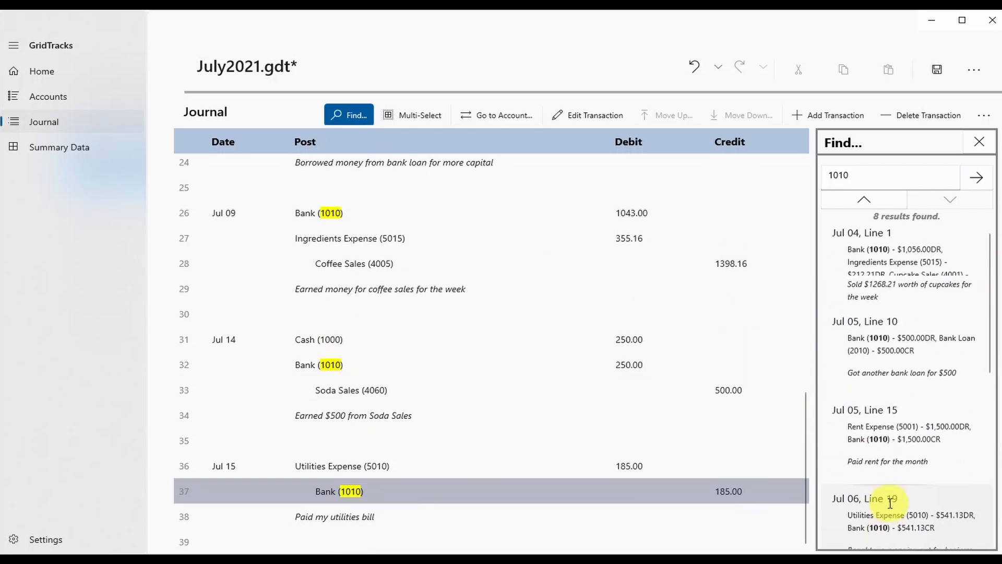
Close the search, enable Multi-Select, and select rows 26–30 of the Jul 09 coffee sales.
click(977, 144)
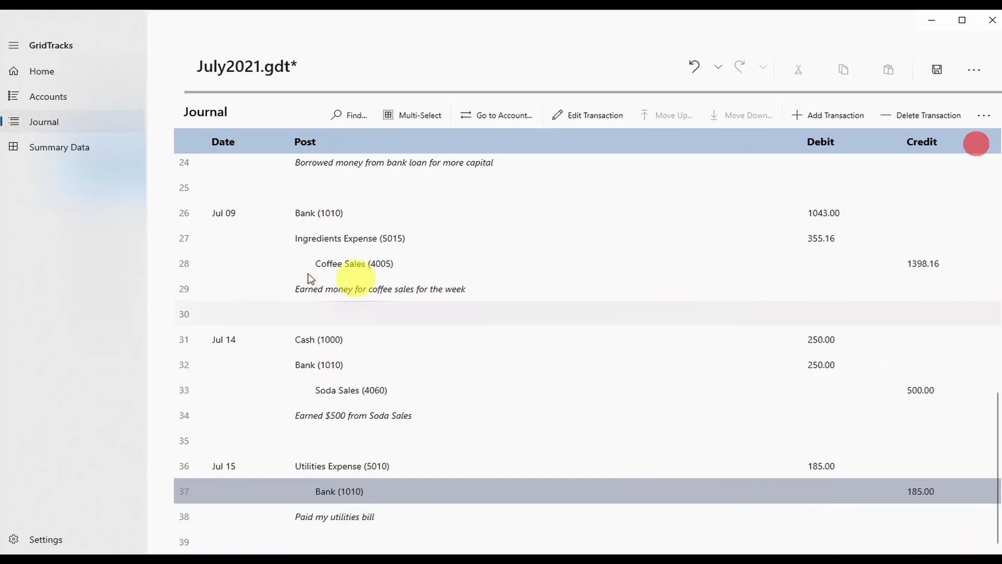
click(416, 115)
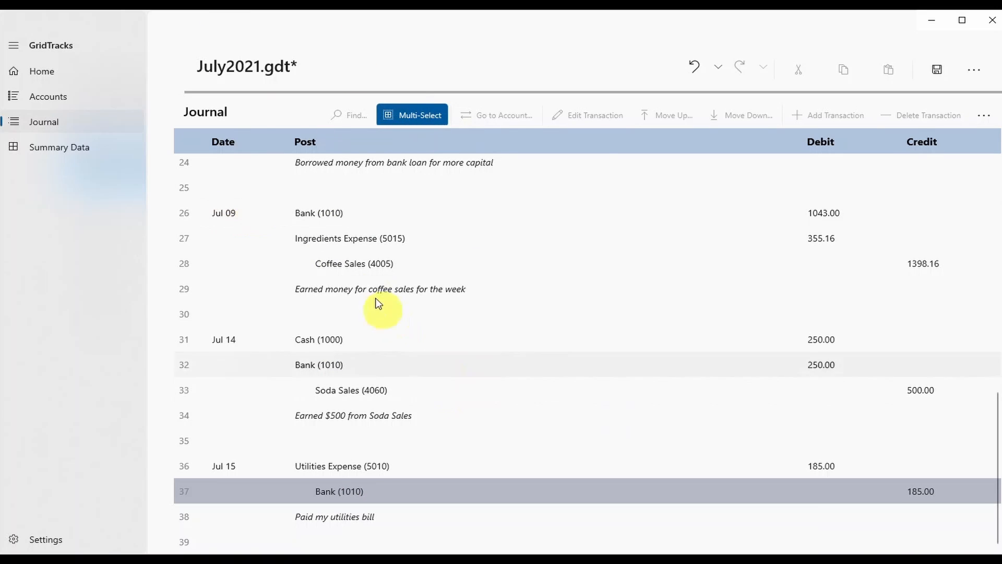
click(382, 219)
click(392, 235)
click(393, 261)
click(401, 290)
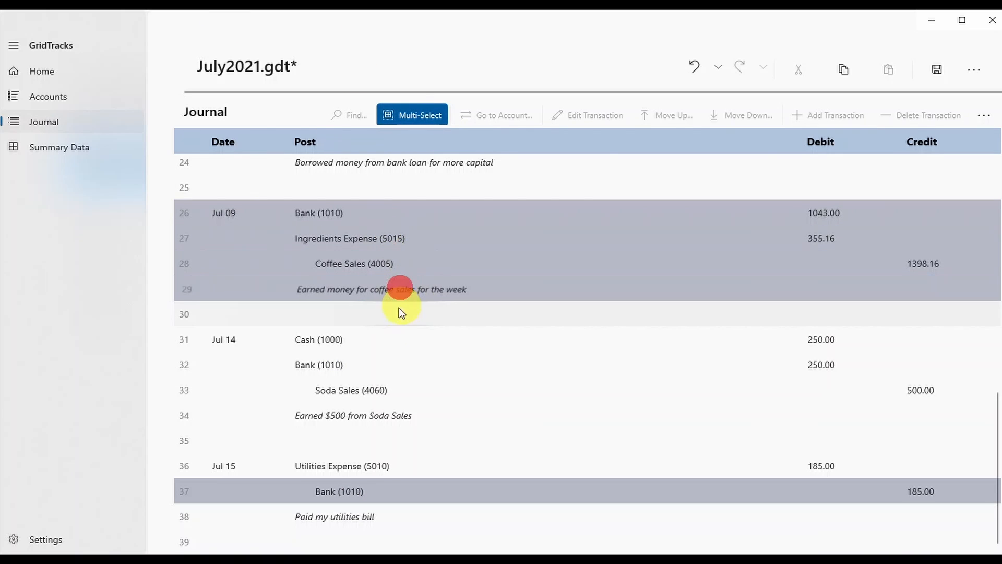
click(396, 311)
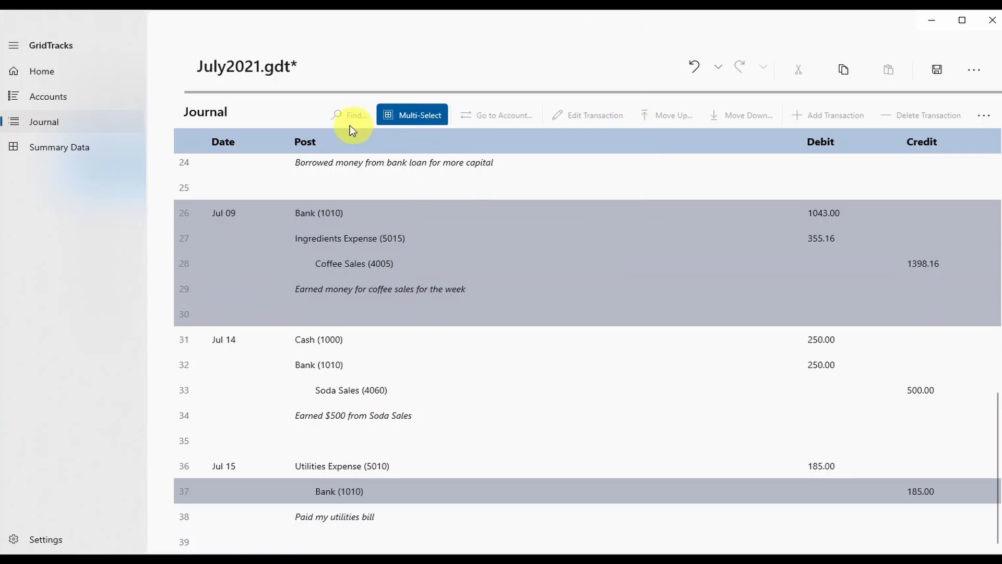
click(574, 270)
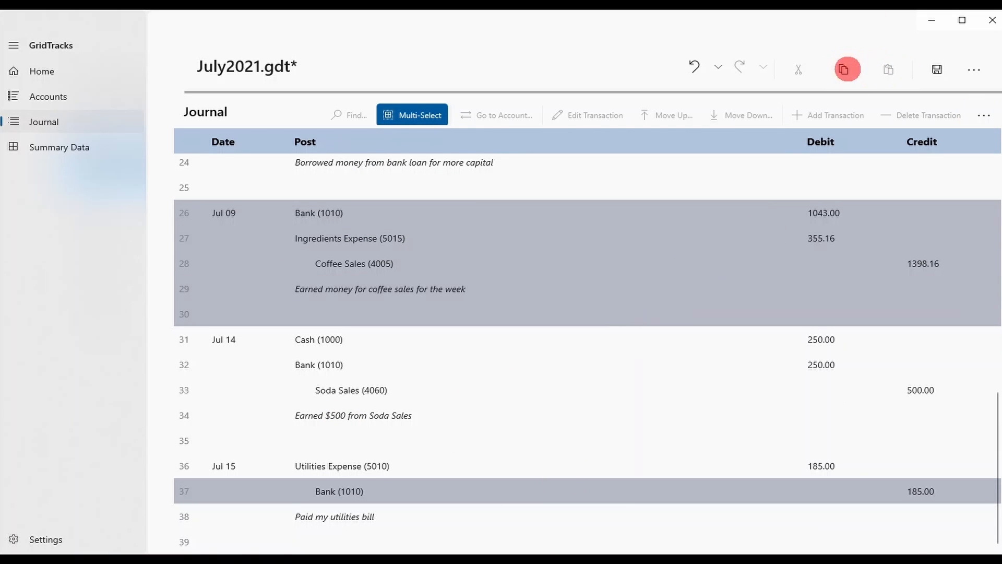
Paste the copied Jul 09 journal rows 26–30 and 37 as plain text into an untitled Notepad document.
key(alt+Tab)
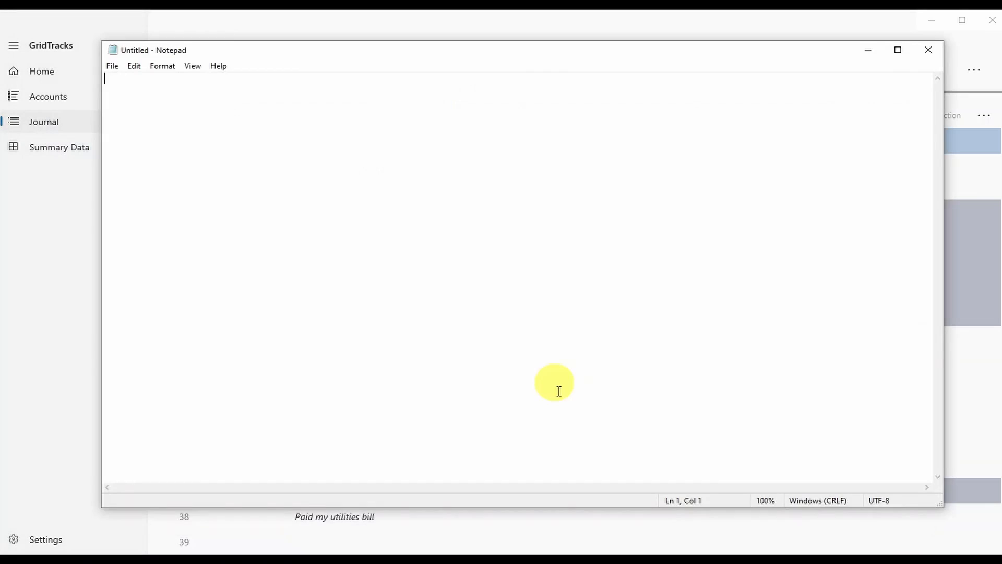
text(26 Jul 09 Bank (1010)                                                                         1043.00     27        Ingredients Expense (5015)                                                           355.16     28                Coffee Sales (4005)                                                                    1398.16     29        Earned money for coffee sales for the week     30     37                Bank (1010)                                                                             185.00)
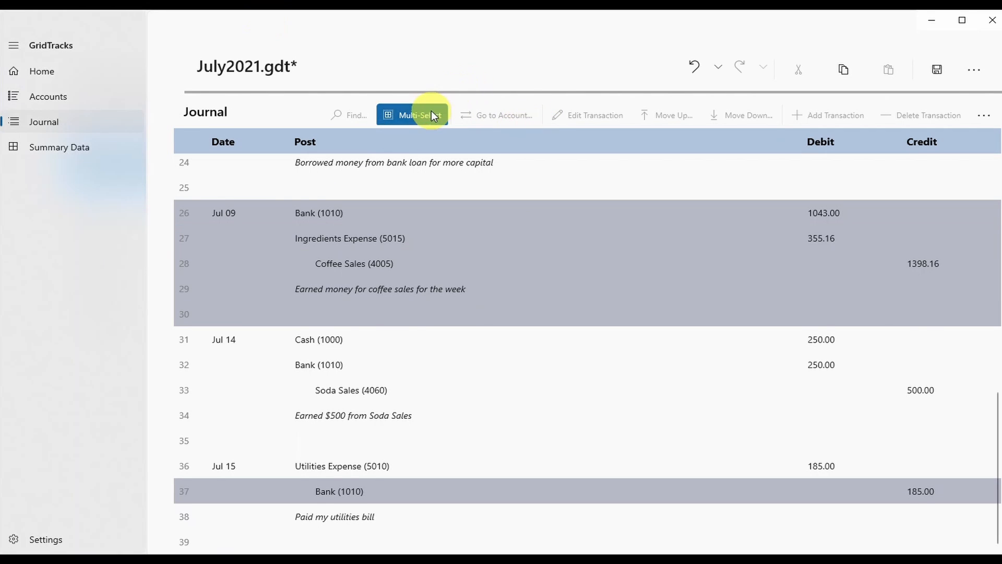
Turn off Multi-Select, select the Jul 05 Ingredients Expense row 6, and open the 5015 ledger.
click(432, 111)
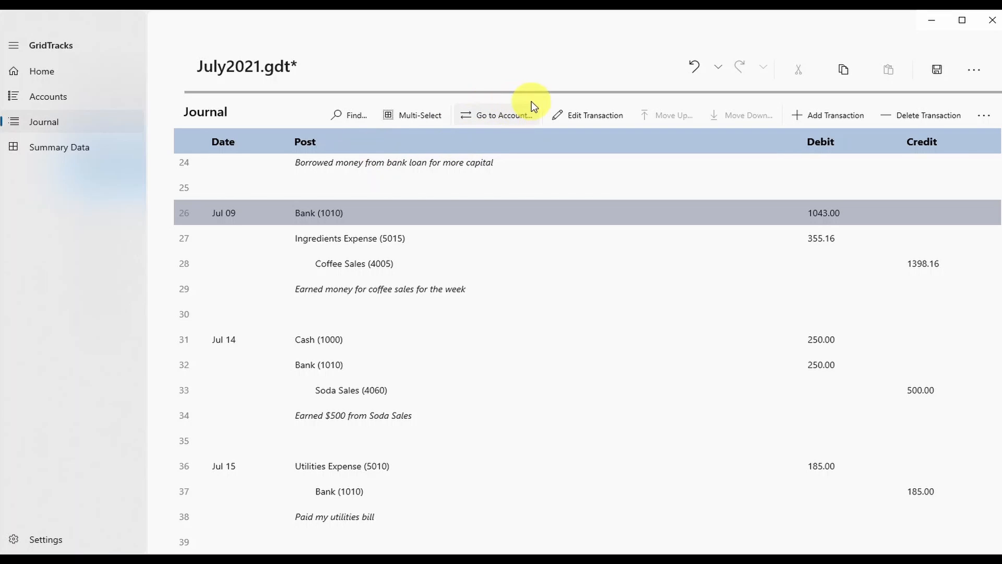
scroll(468, 371, up, 5)
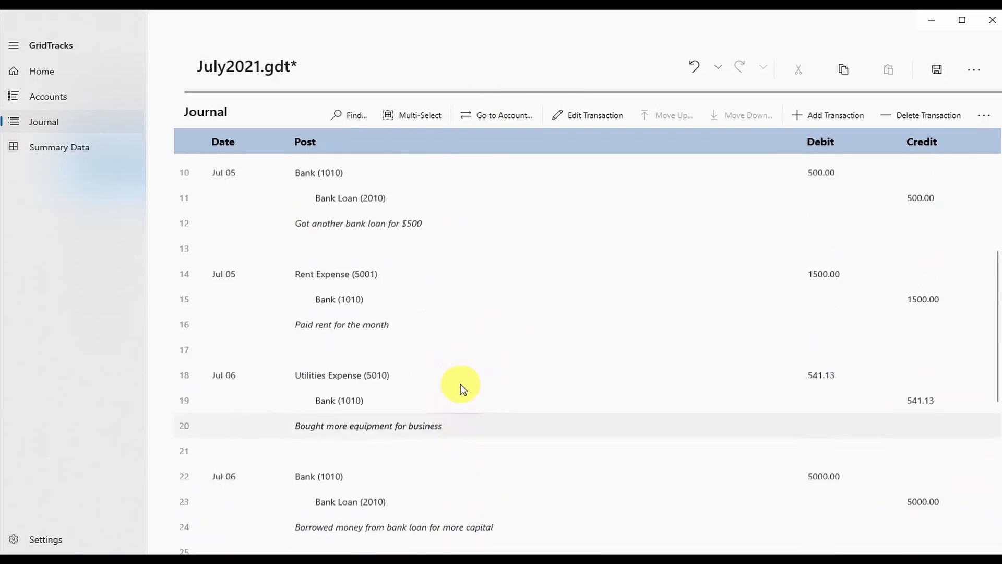
scroll(460, 386, up, 3)
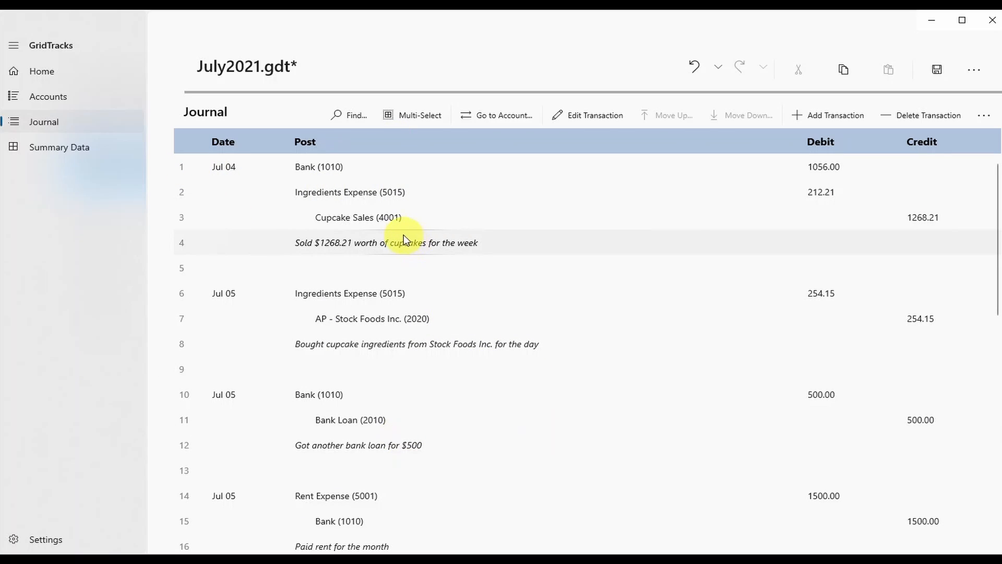
click(327, 295)
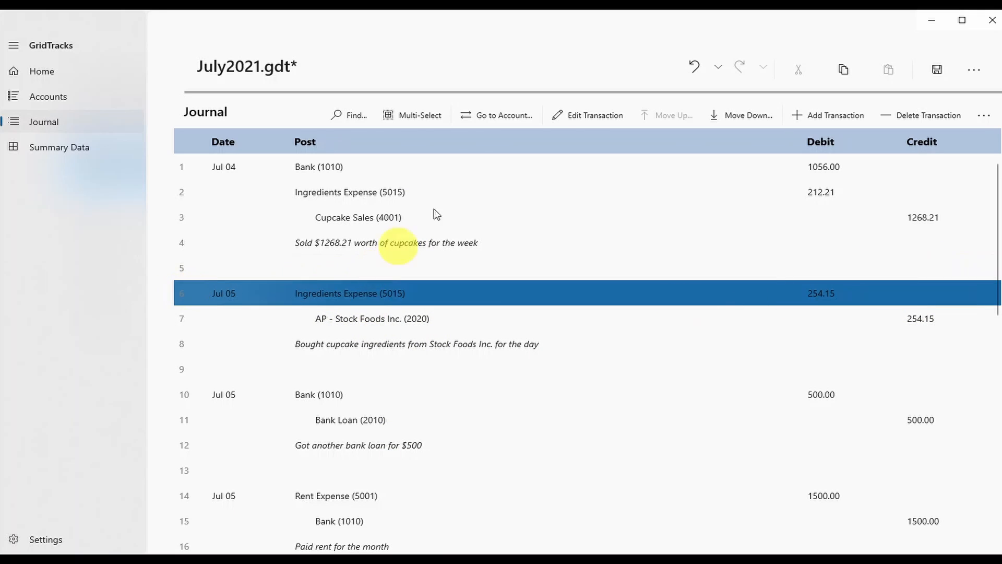
click(483, 116)
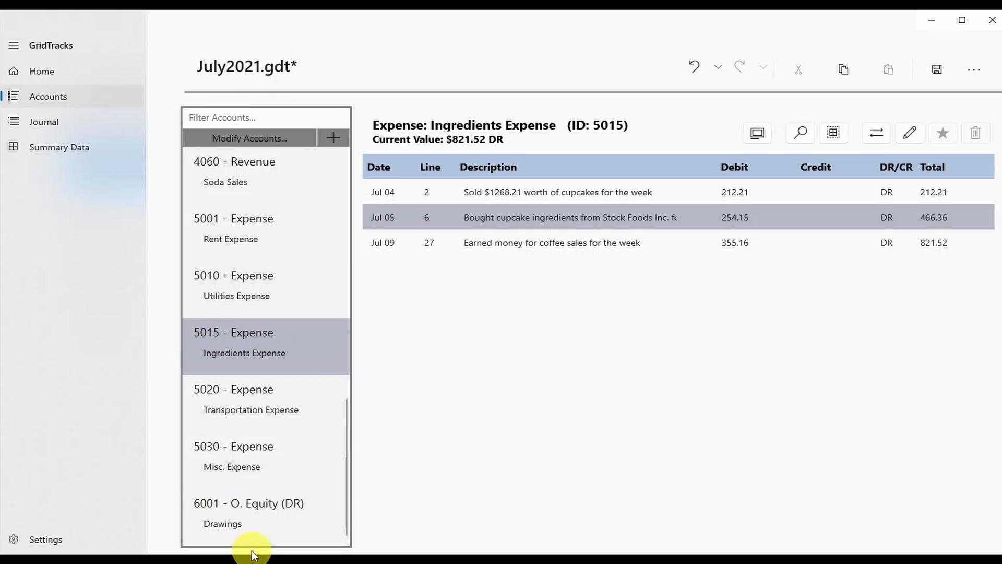
scroll(254, 502, up, 4)
From the Ingredients Expense ledger, jump to its Jul 05 transaction in the journal.
scroll(253, 502, down, 4)
click(249, 337)
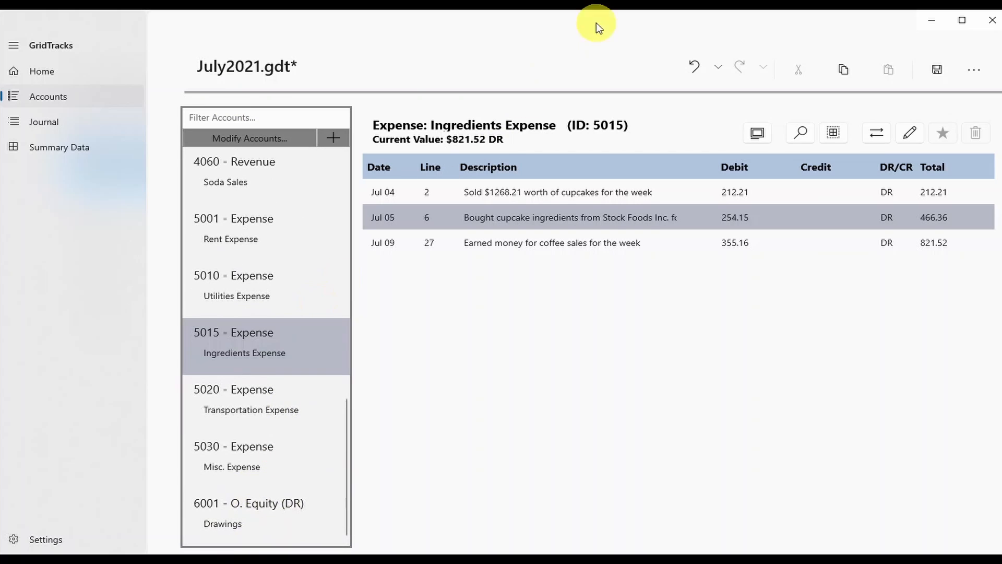
click(375, 216)
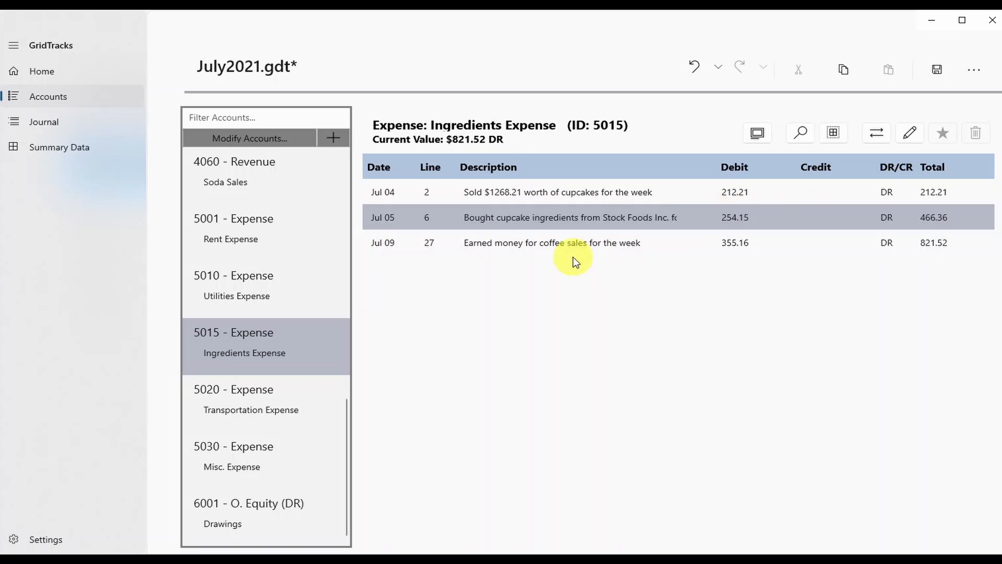
click(882, 132)
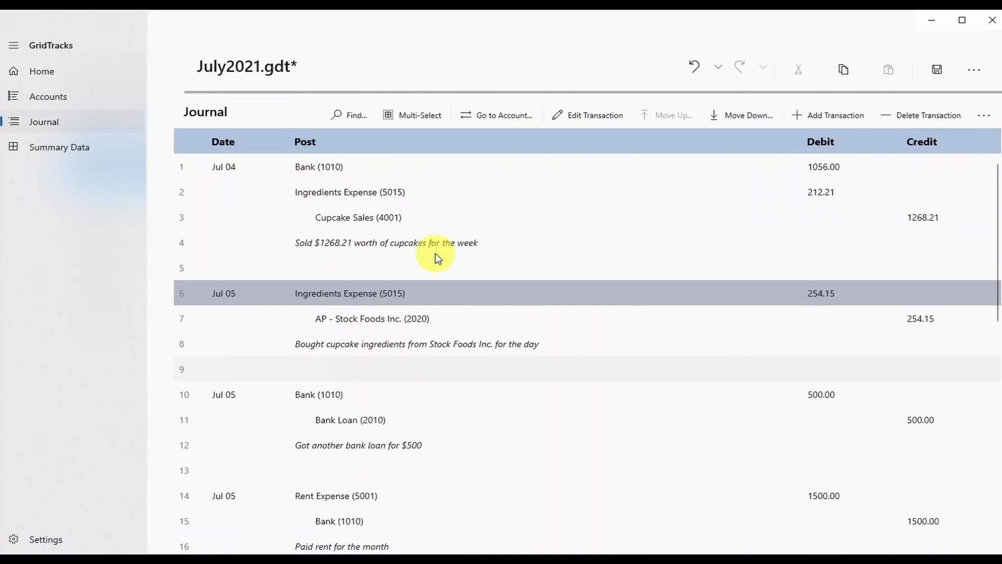
Select the first entry's Bank (1010) line and go to that account's ledger.
click(309, 166)
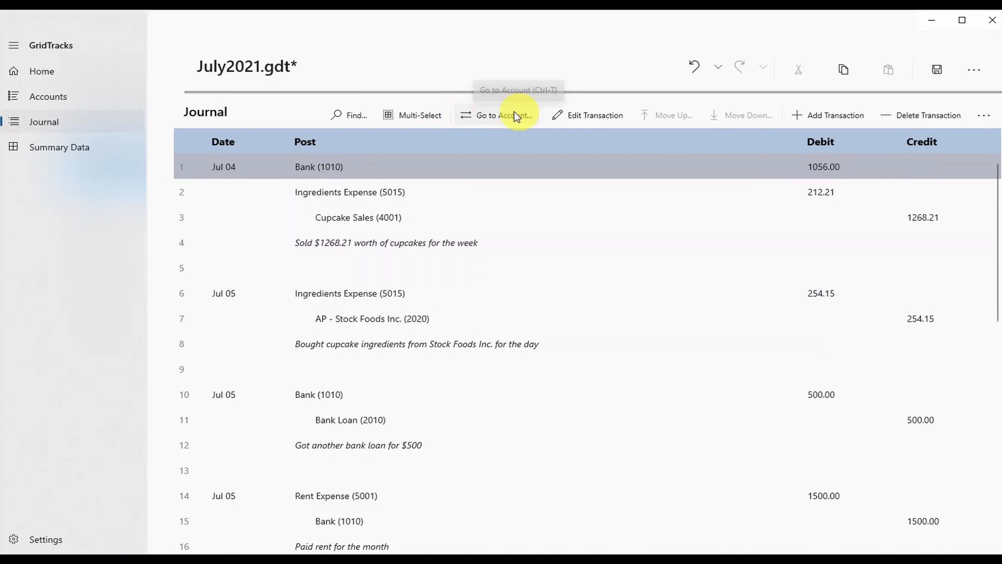
click(456, 243)
click(478, 267)
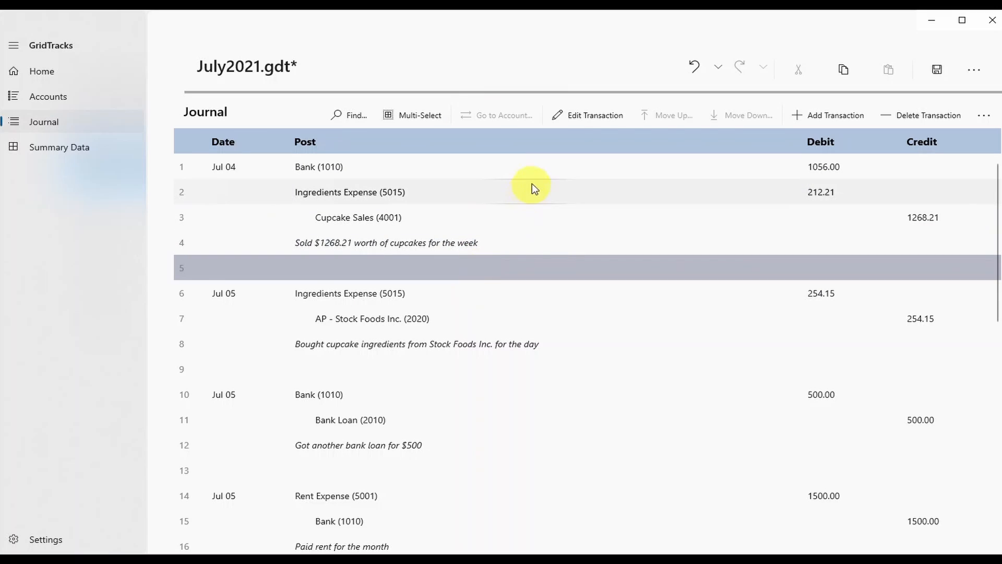
click(506, 248)
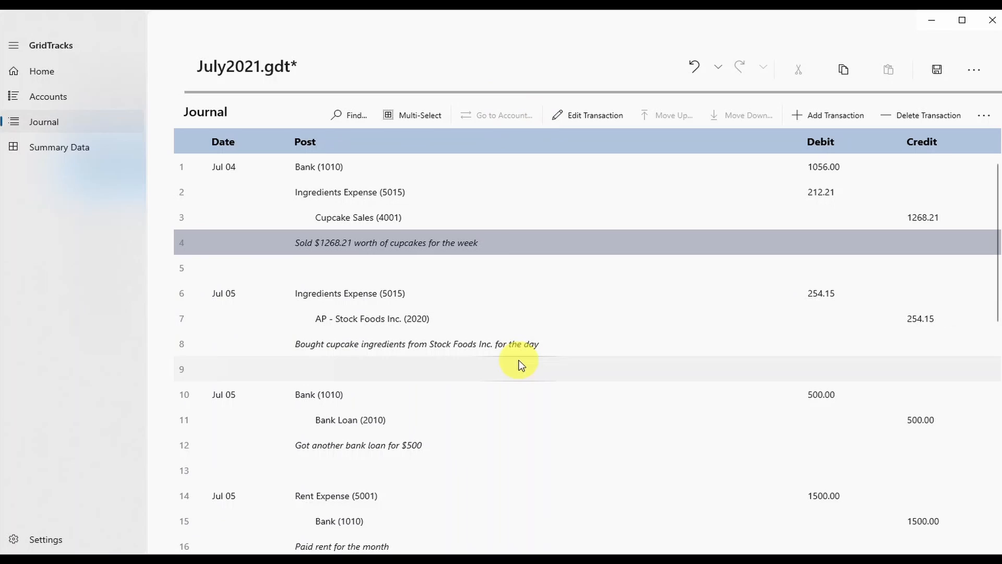
scroll(600, 397, down, 8)
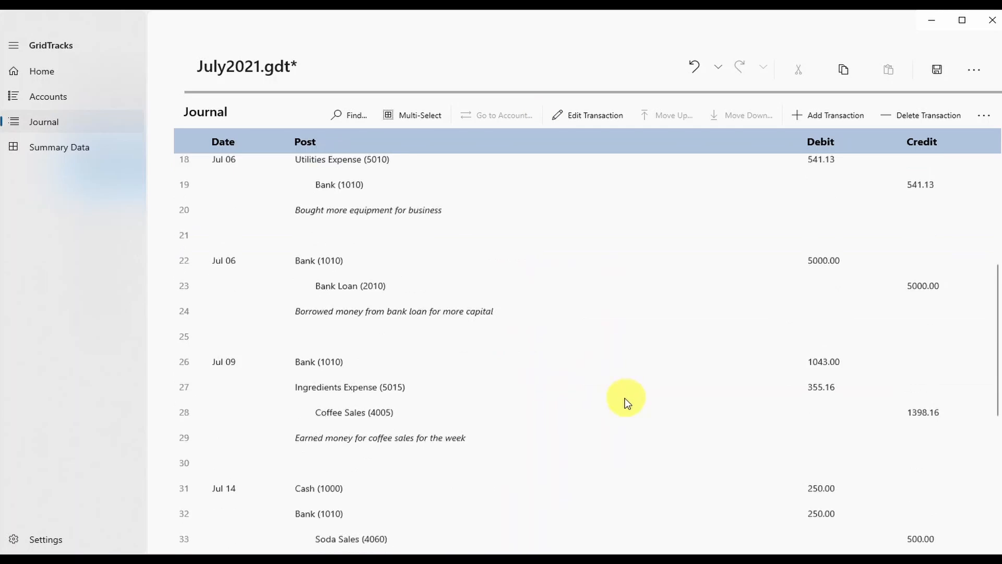
scroll(625, 398, up, 4)
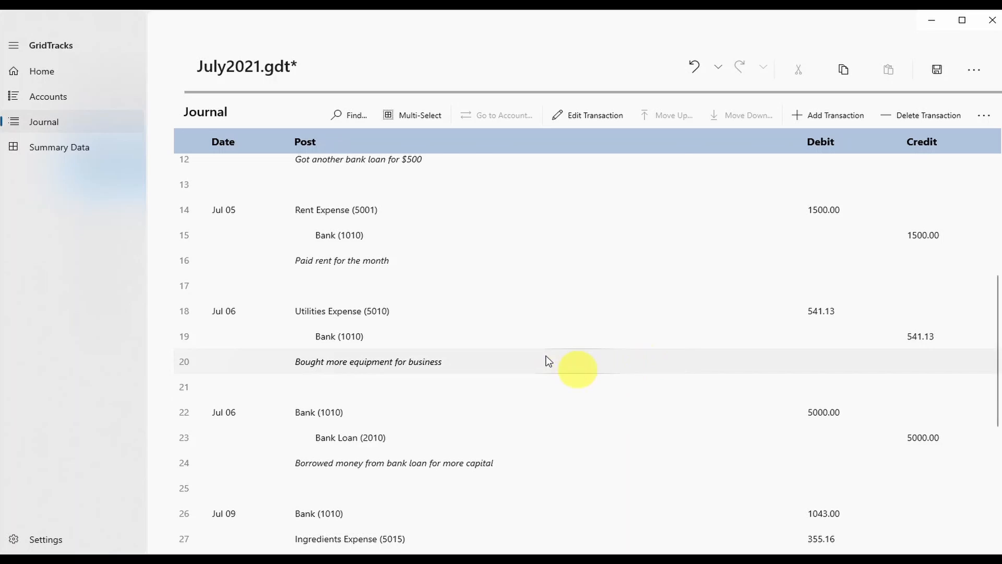
scroll(548, 348, up, 5)
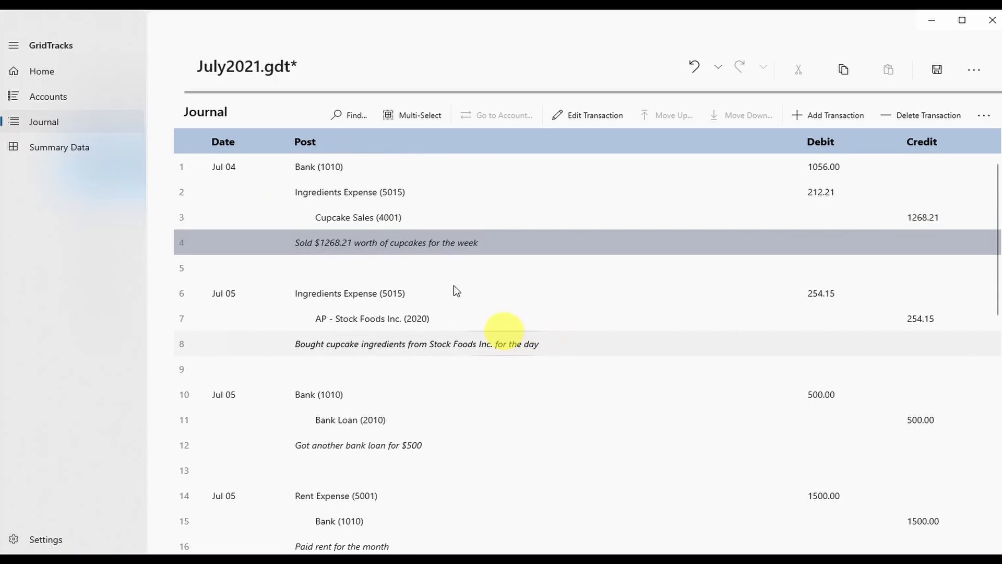
click(288, 166)
click(512, 113)
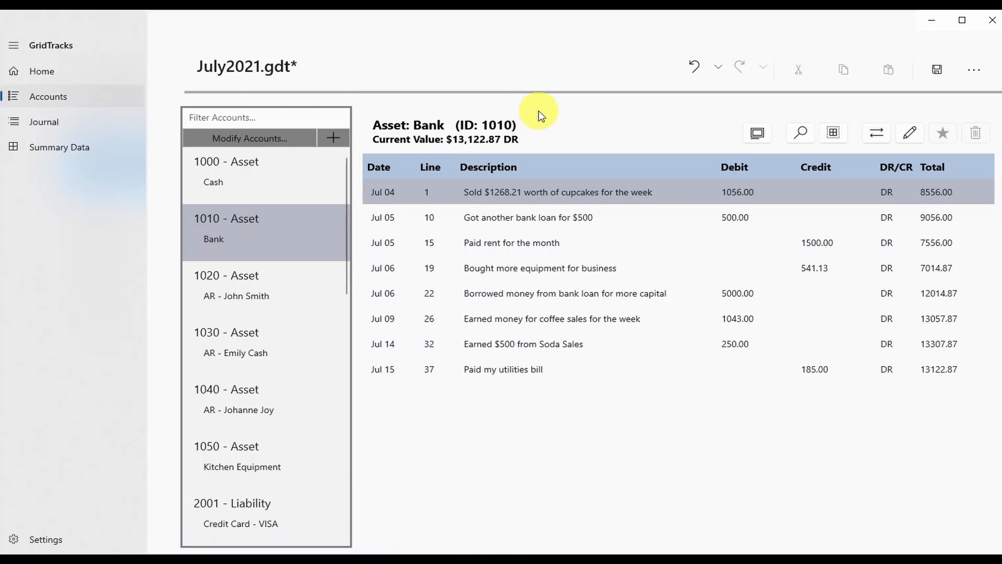
Select the Jul 04 cupcake sale and Jul 05 bank loan entries in the Bank ledger.
click(839, 190)
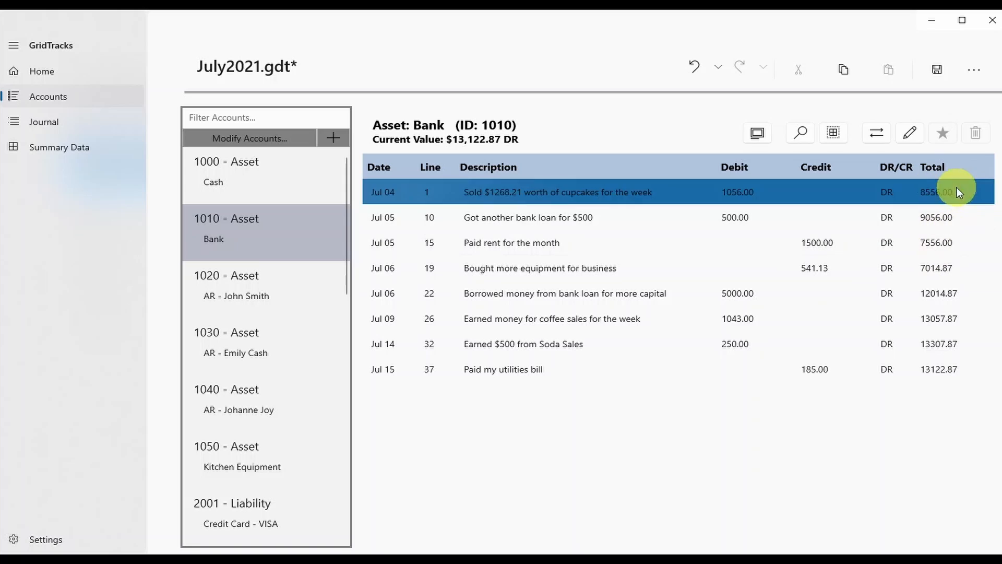
click(507, 194)
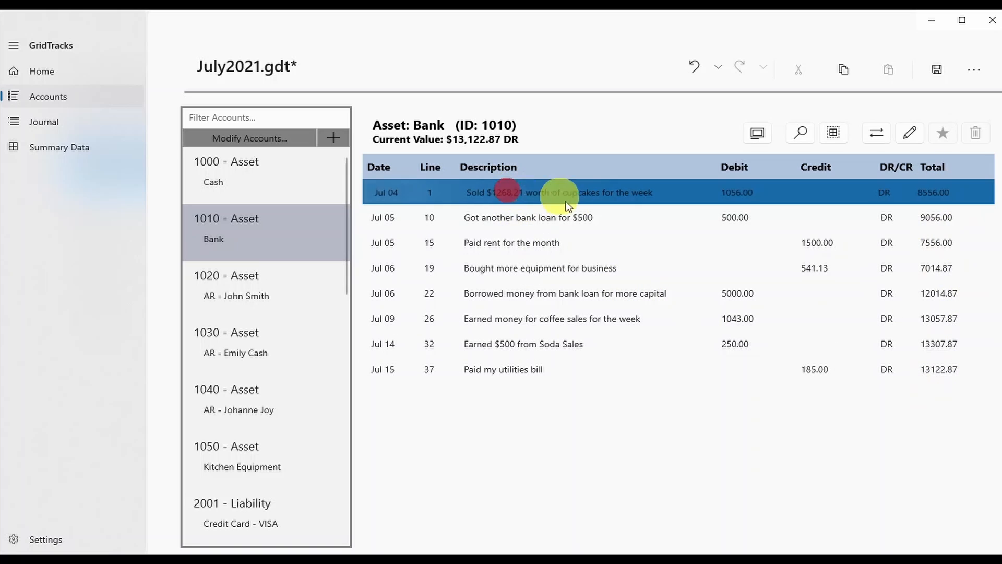
click(564, 214)
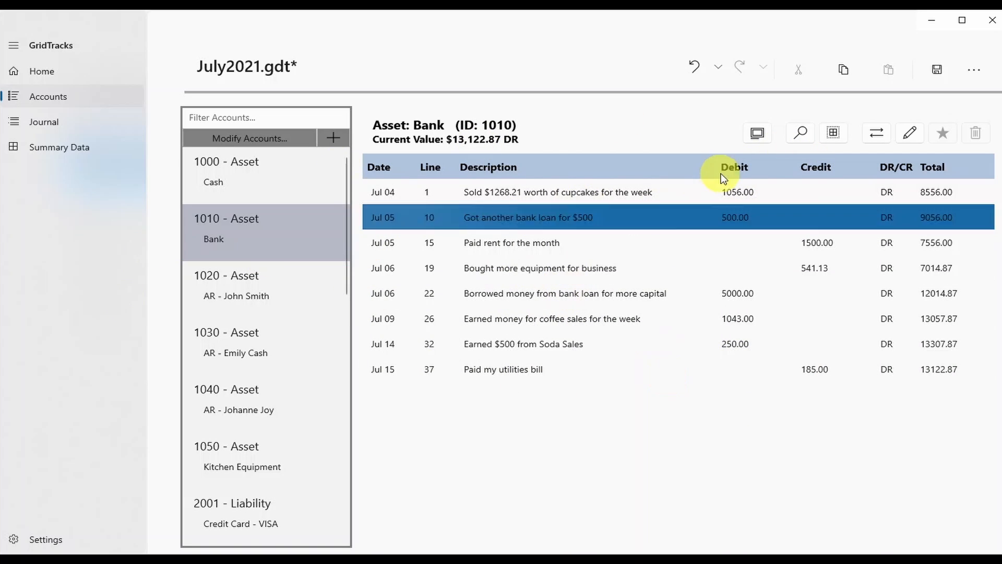
click(960, 184)
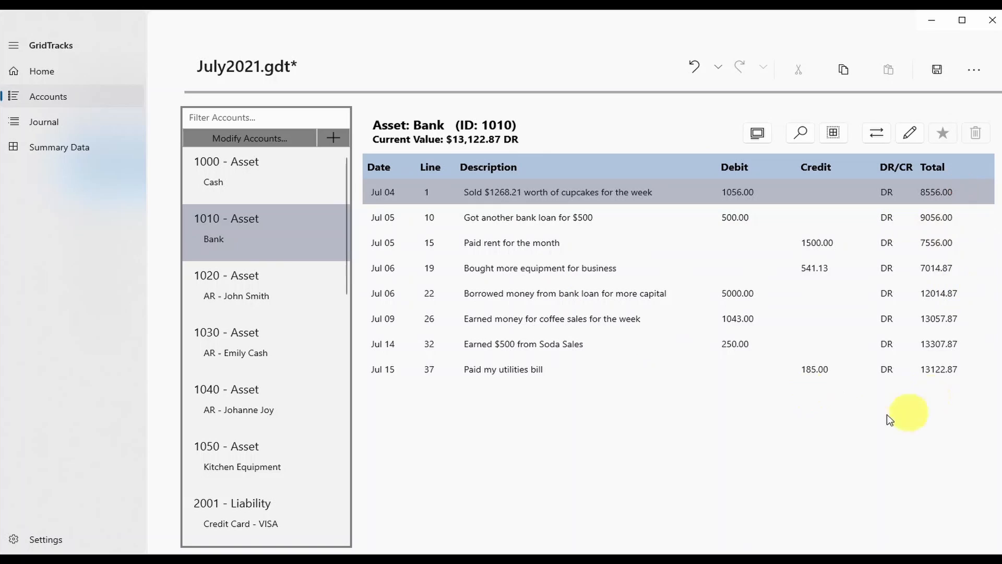
scroll(282, 494, down, 3)
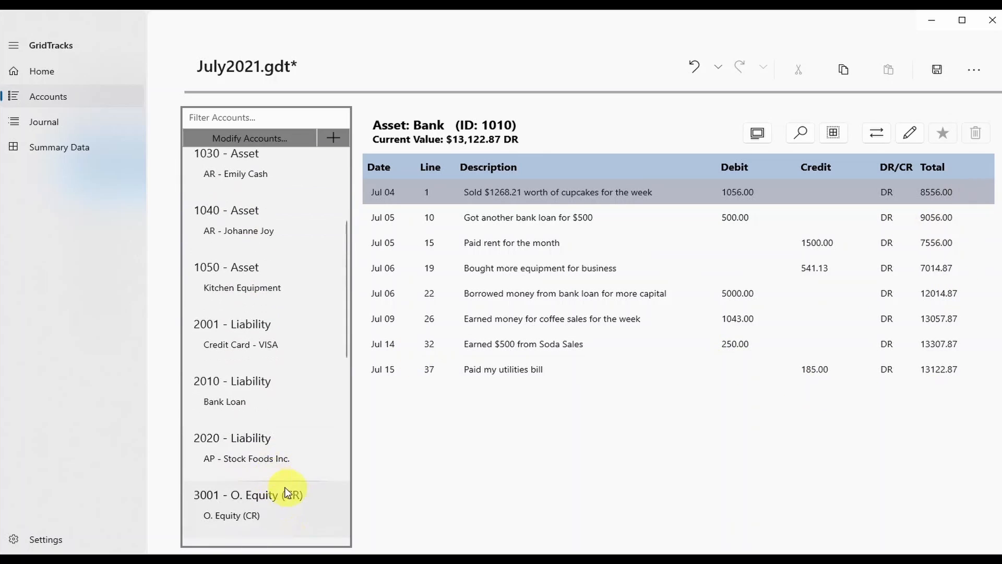
Show the Bank Loan (2010) ledger and select its Jul 06 borrowing entry.
click(240, 398)
click(957, 218)
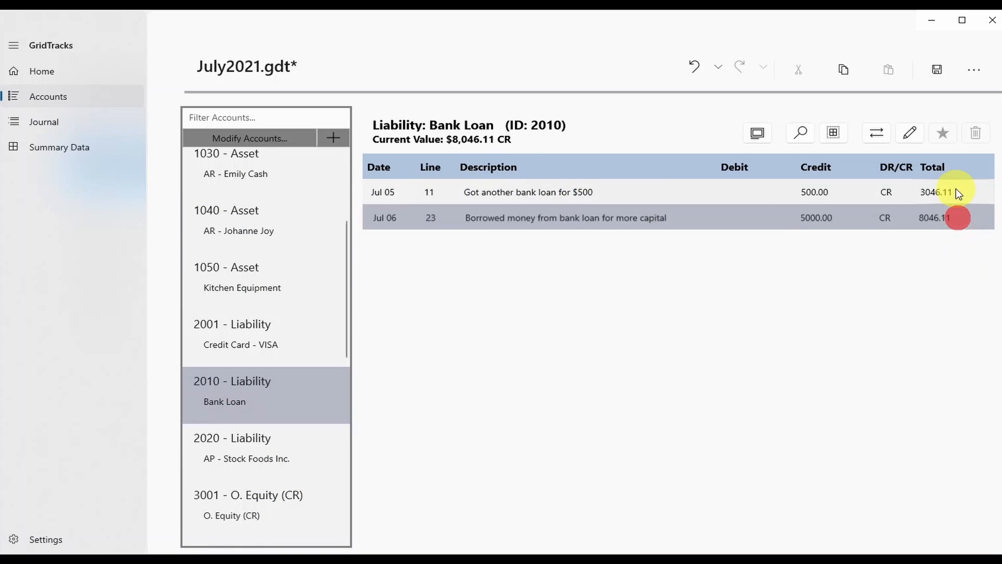
click(959, 212)
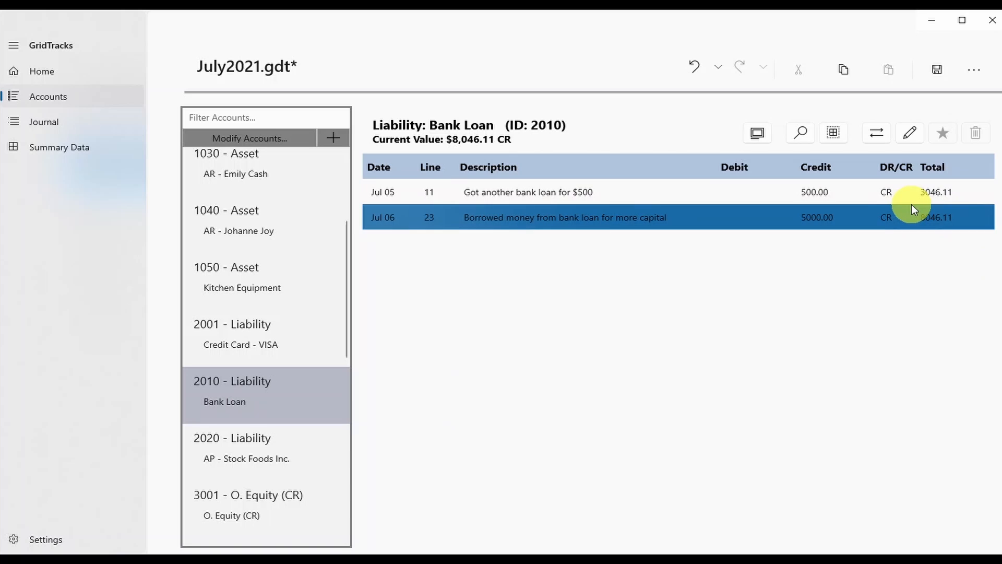
click(315, 380)
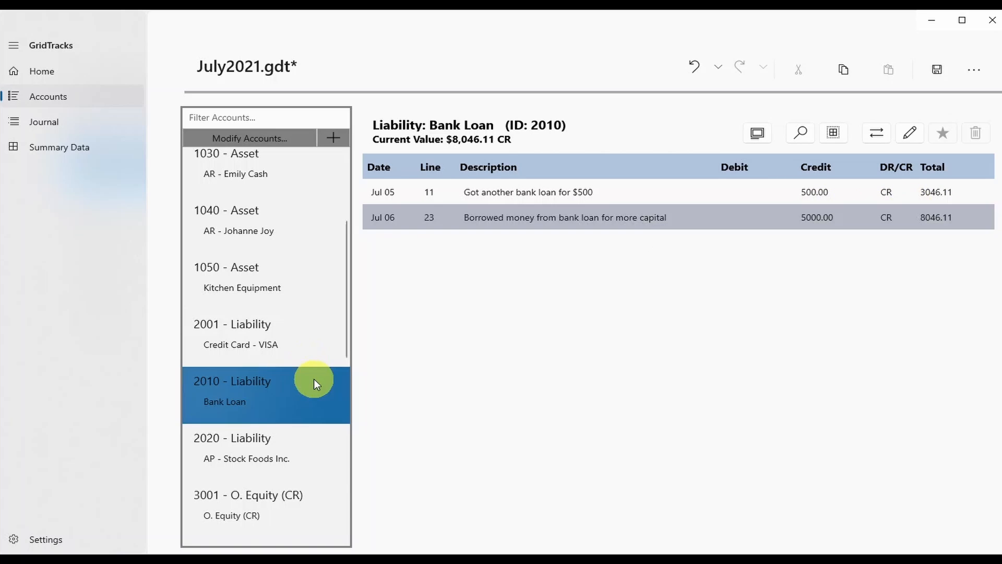
scroll(295, 499, down, 5)
scroll(239, 461, up, 15)
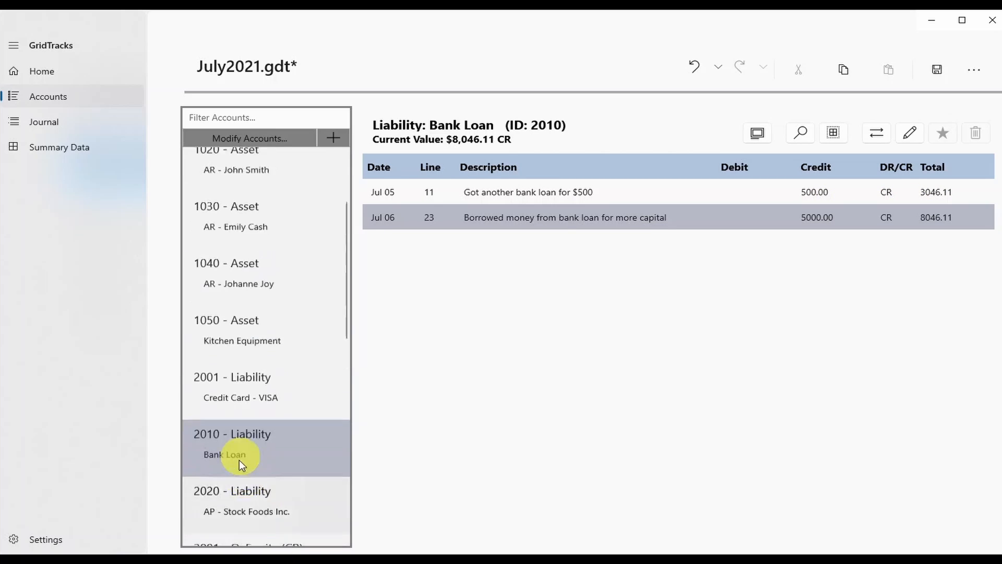
Browse the Cash, Transportation Expense, Utilities Expense, Soda Sales and Cupcake Sales ledgers.
click(268, 183)
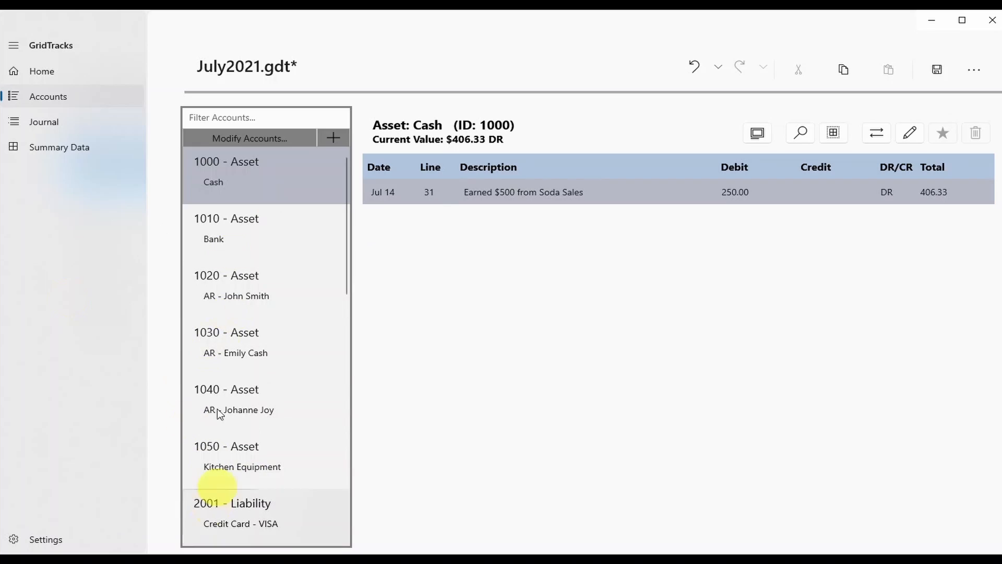
scroll(287, 390, down, 15)
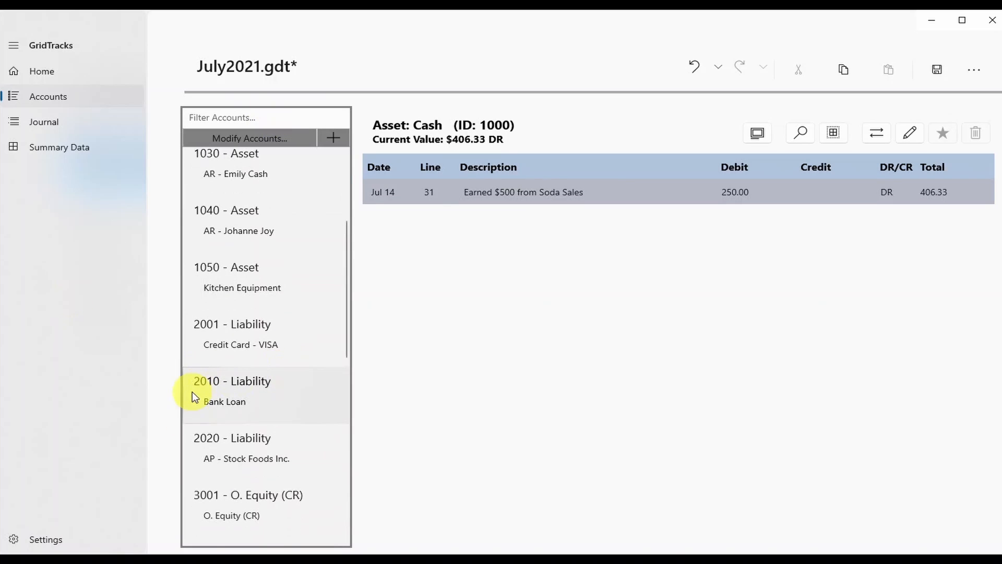
click(280, 384)
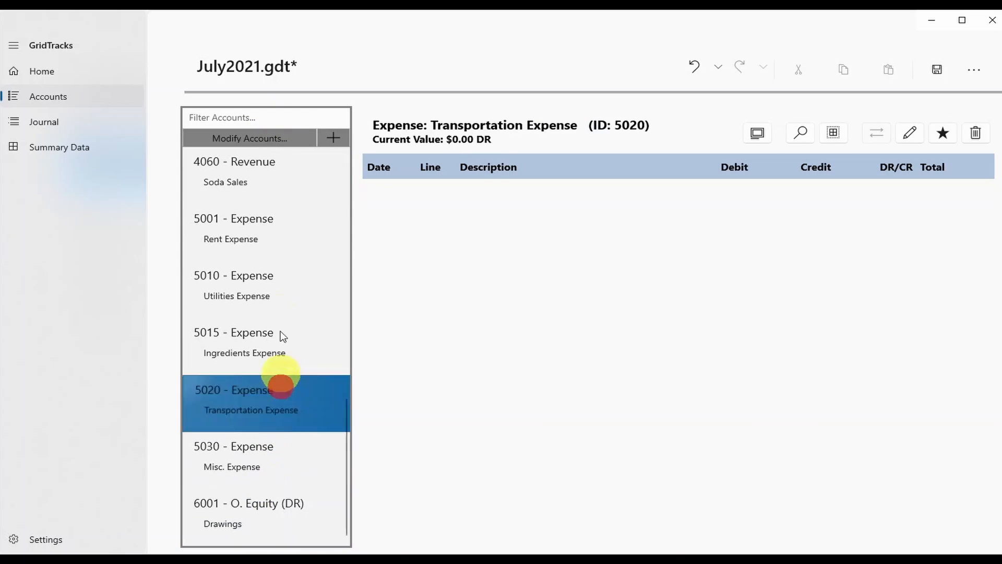
click(279, 306)
scroll(287, 309, up, 2)
click(288, 284)
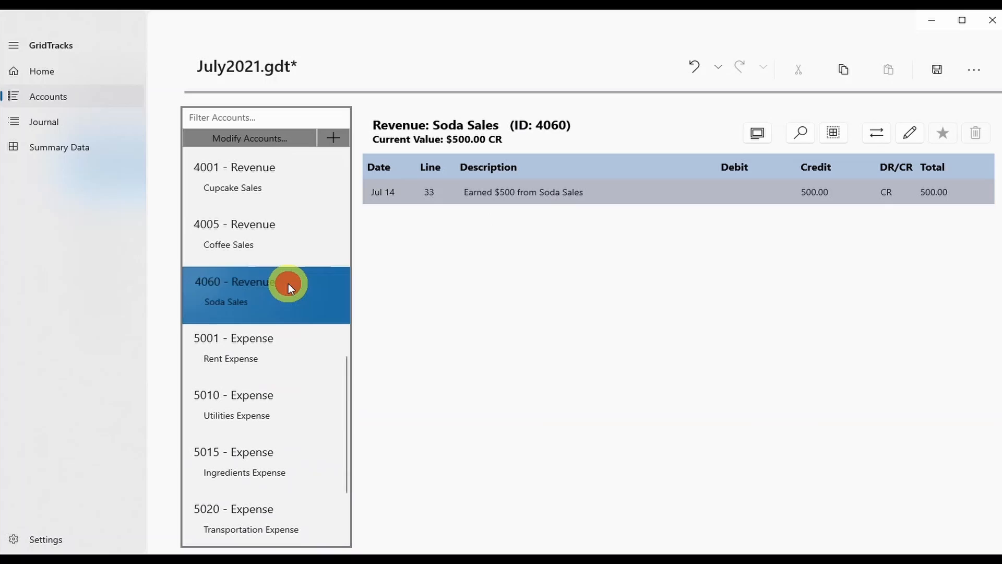
click(291, 206)
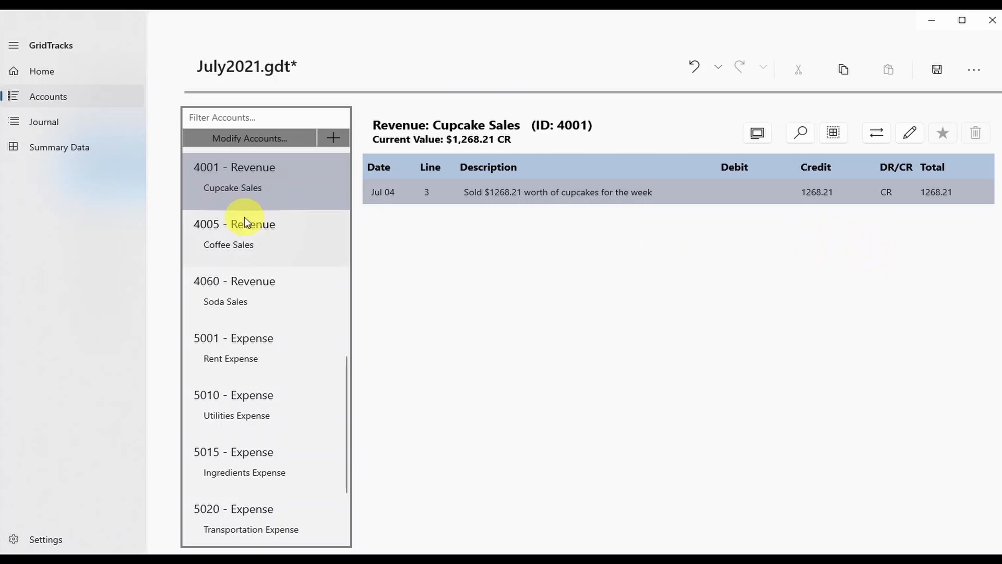
scroll(235, 314, up, 12)
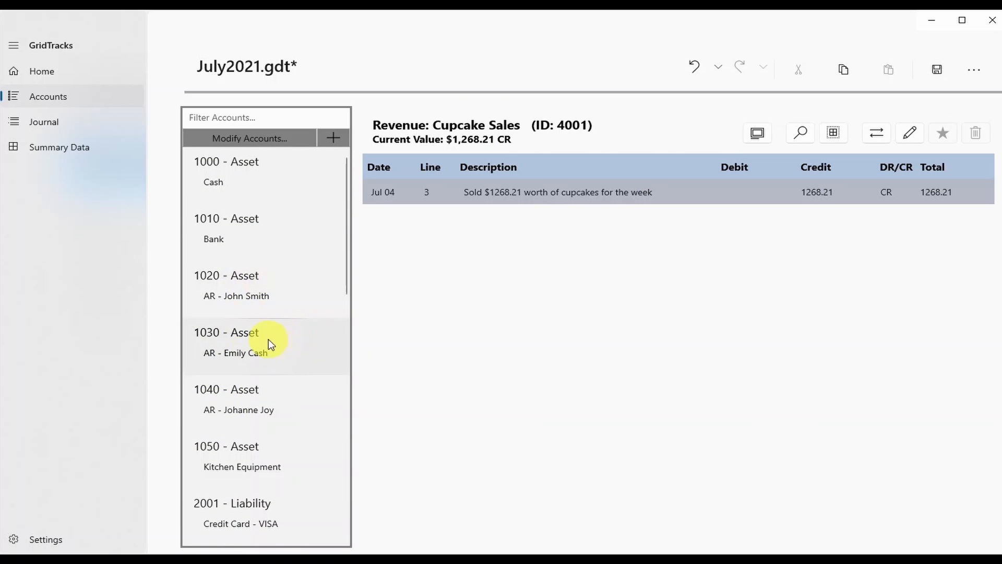
scroll(281, 302, down, 2)
Open account 1030's description notes and remove the empty line below SIN:.
click(305, 238)
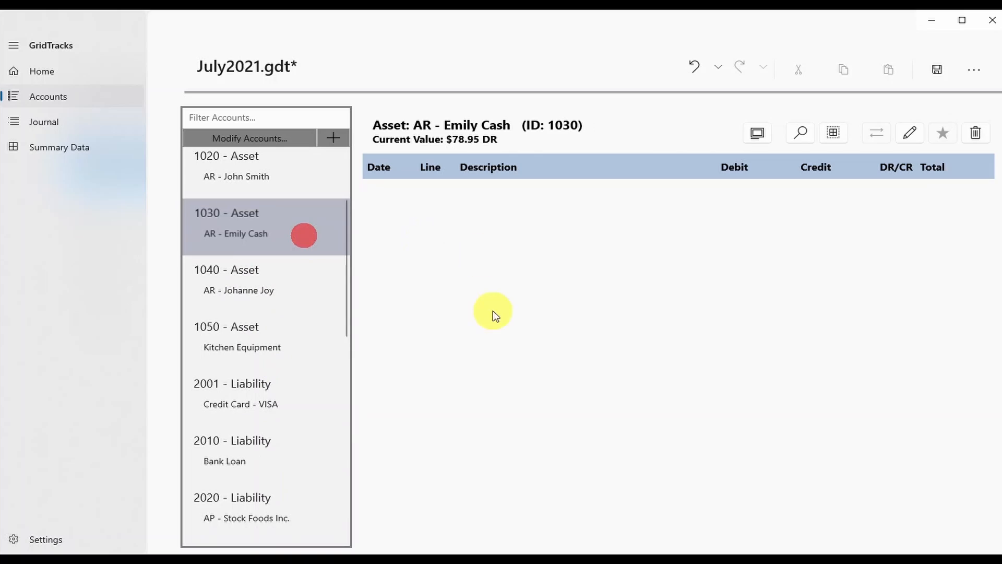
click(756, 135)
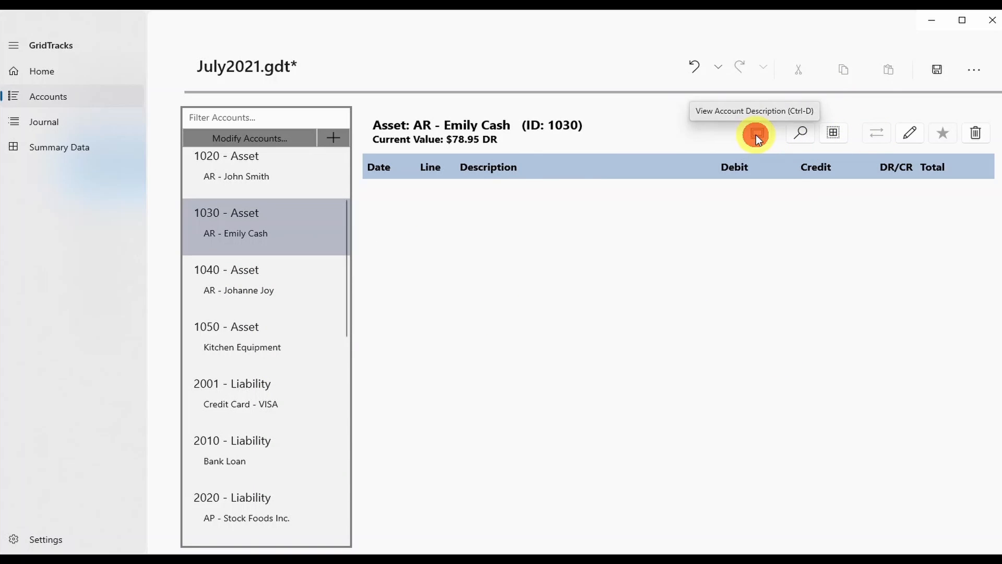
click(723, 315)
click(622, 233)
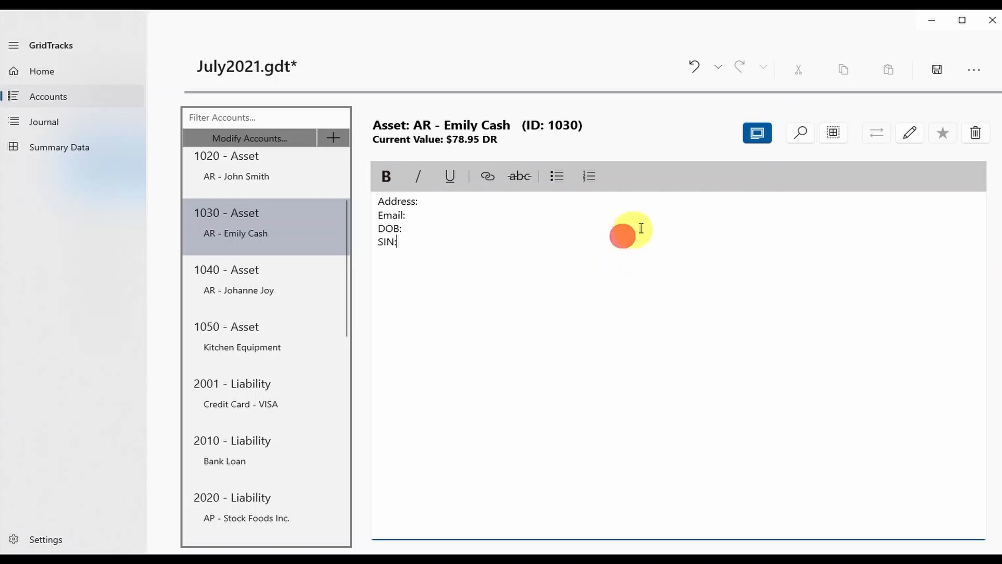
click(678, 221)
click(694, 208)
click(728, 234)
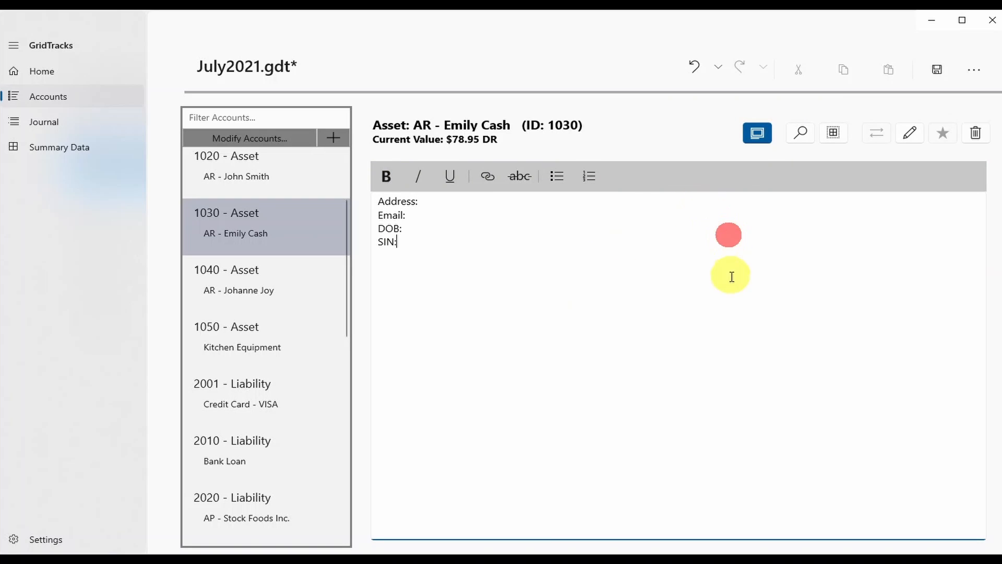
click(725, 291)
click(698, 246)
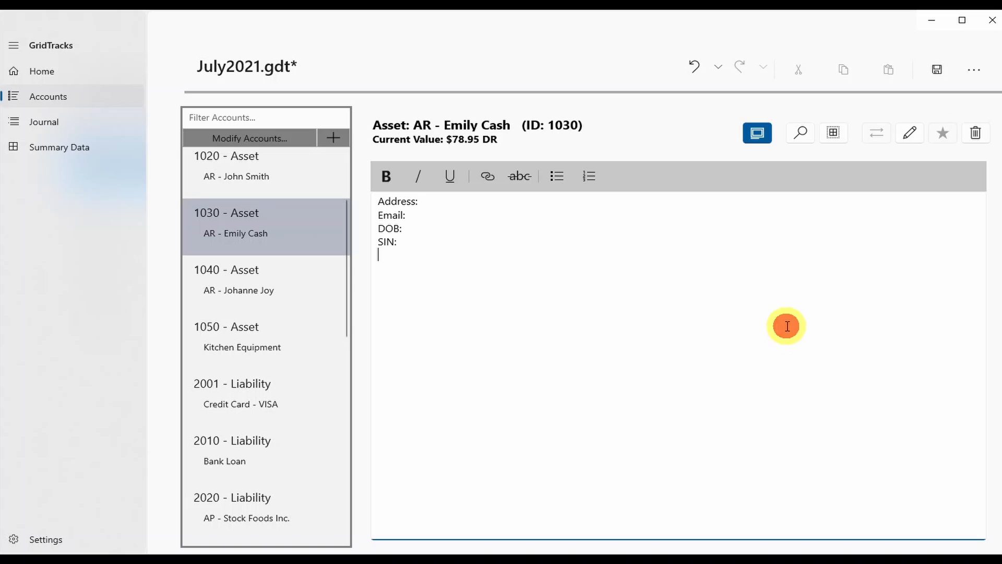
key(BackSpace)
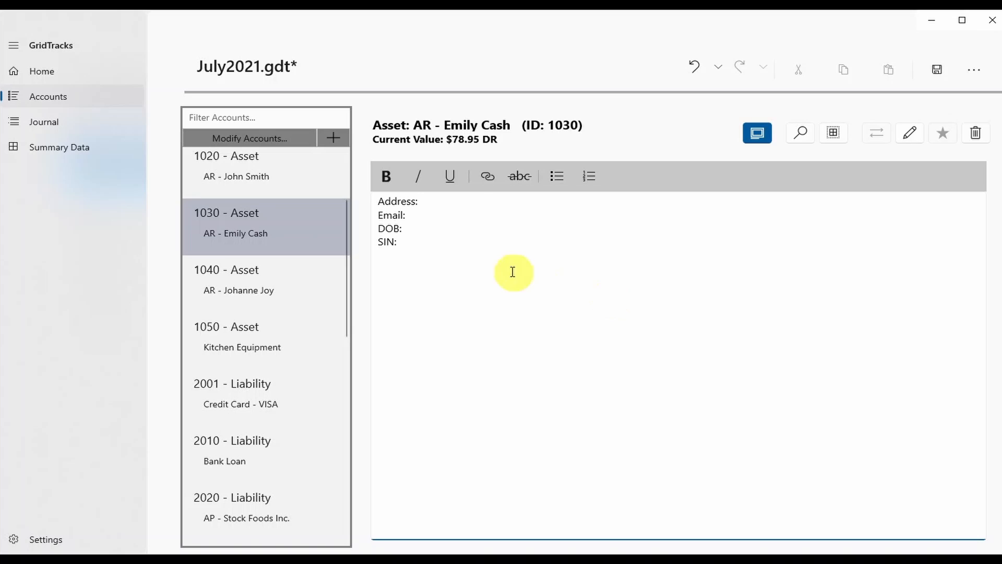
Move the customer's e-mail from the Address line to after Email:, deleting the duplicate.
click(470, 208)
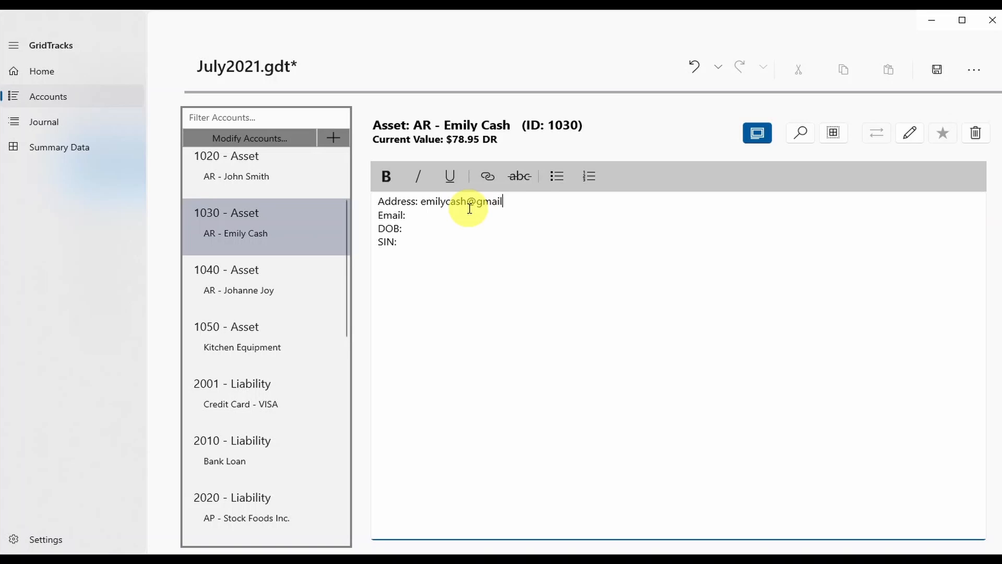
click(463, 252)
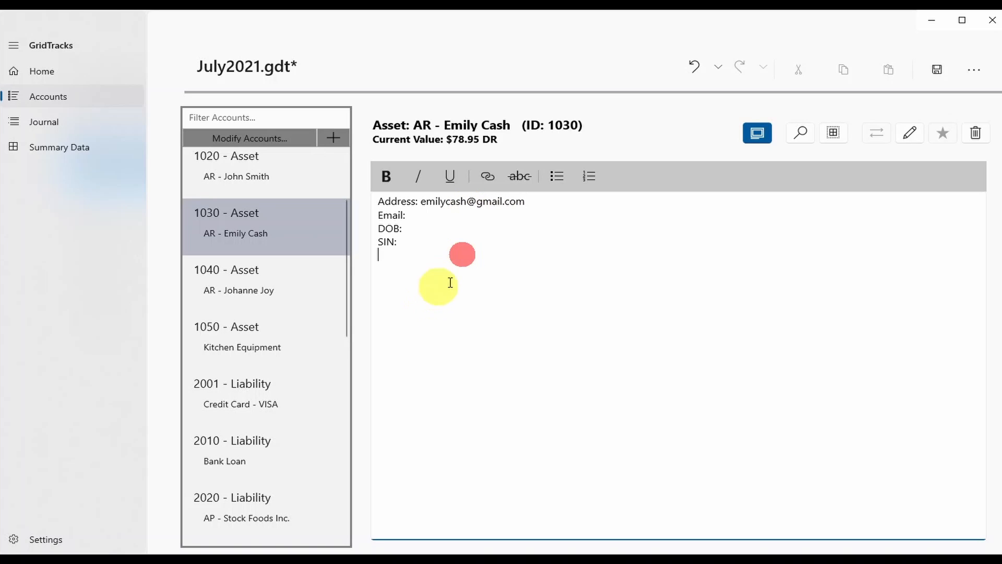
drag(424, 203, 543, 208)
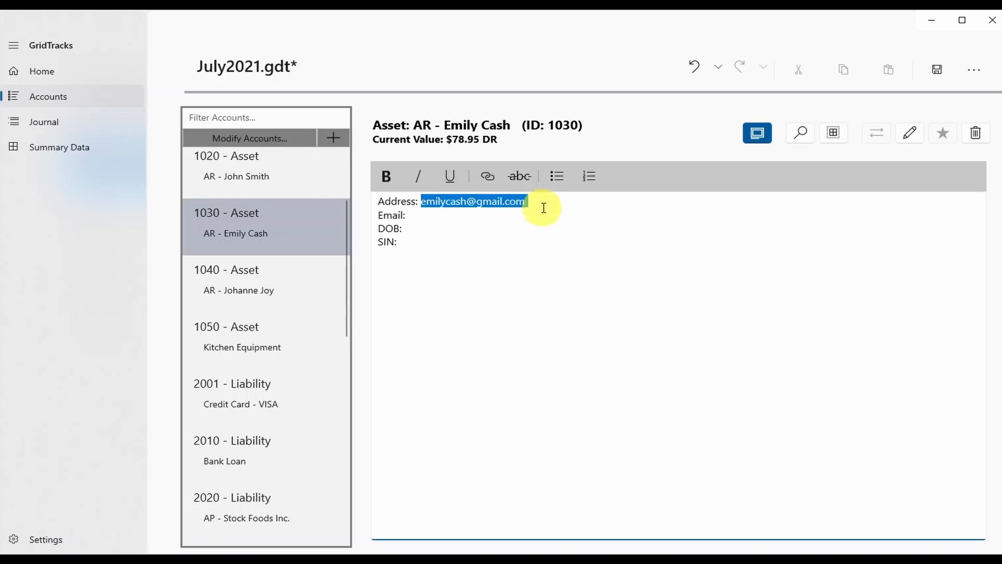
key(Delete)
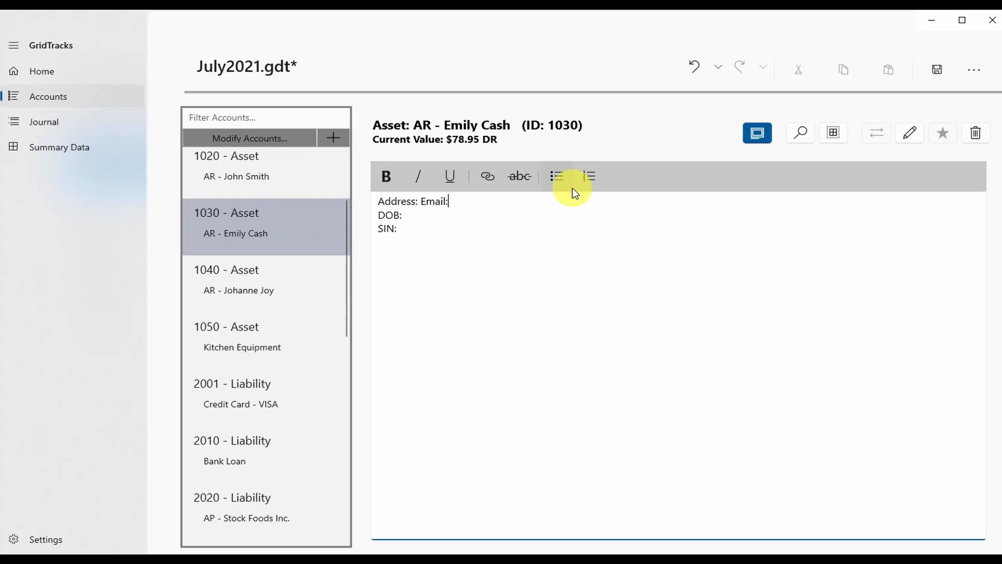
key(ctrl+v)
key(ctrl+v)
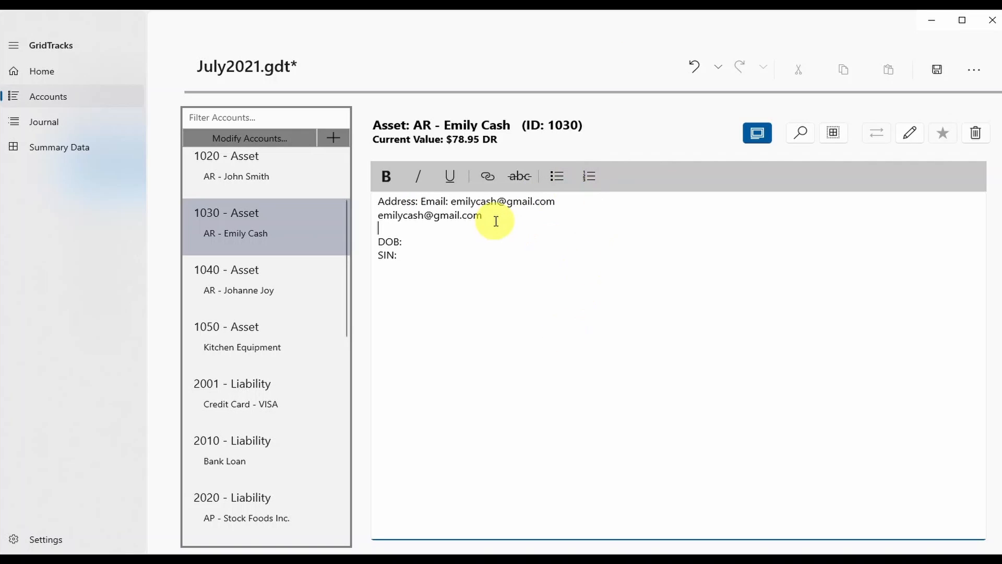
drag(496, 216, 386, 213)
key(Delete)
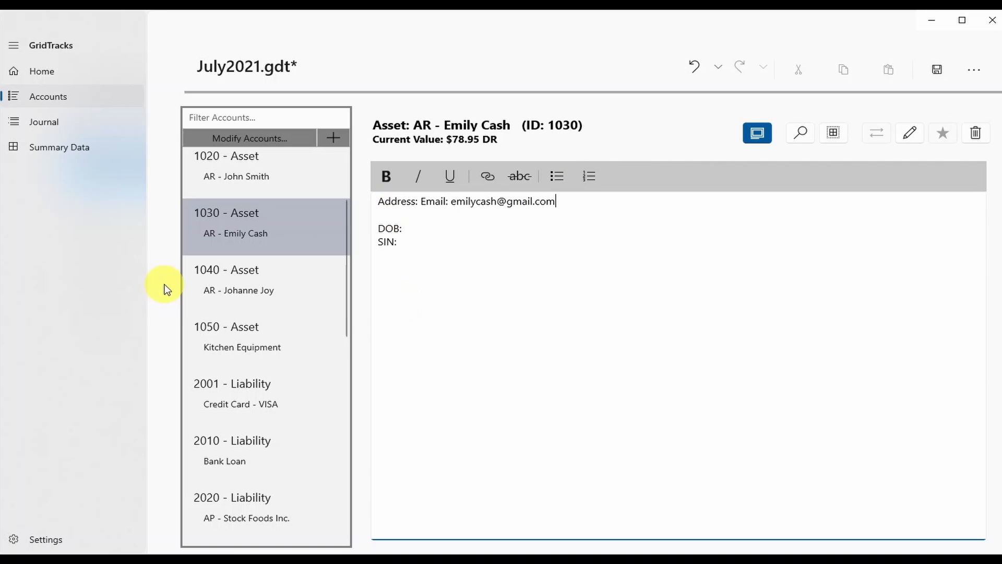
Break the notes so Email starts its own line below Address.
click(566, 346)
scroll(256, 380, down, 5)
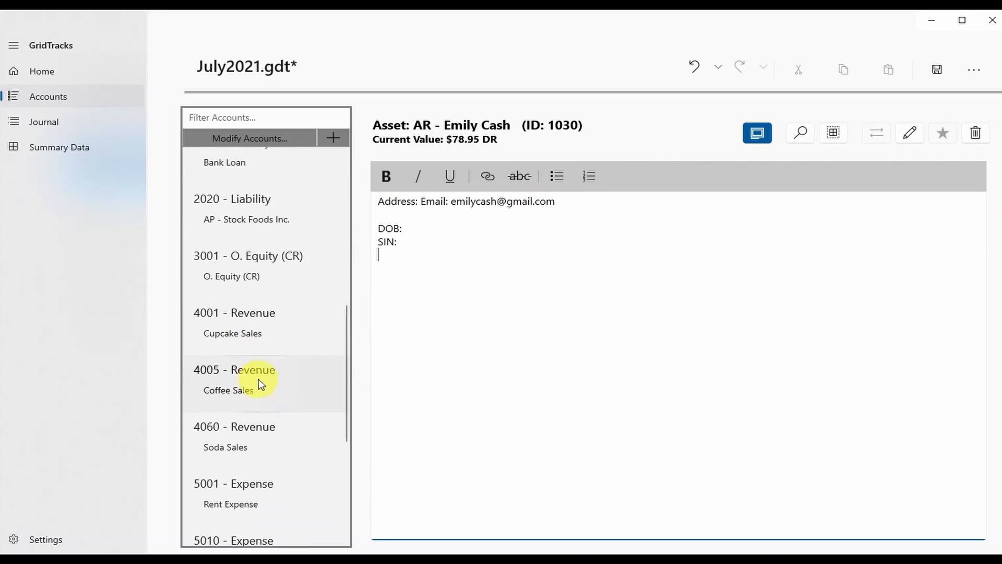
scroll(258, 379, down, 5)
click(510, 331)
click(433, 232)
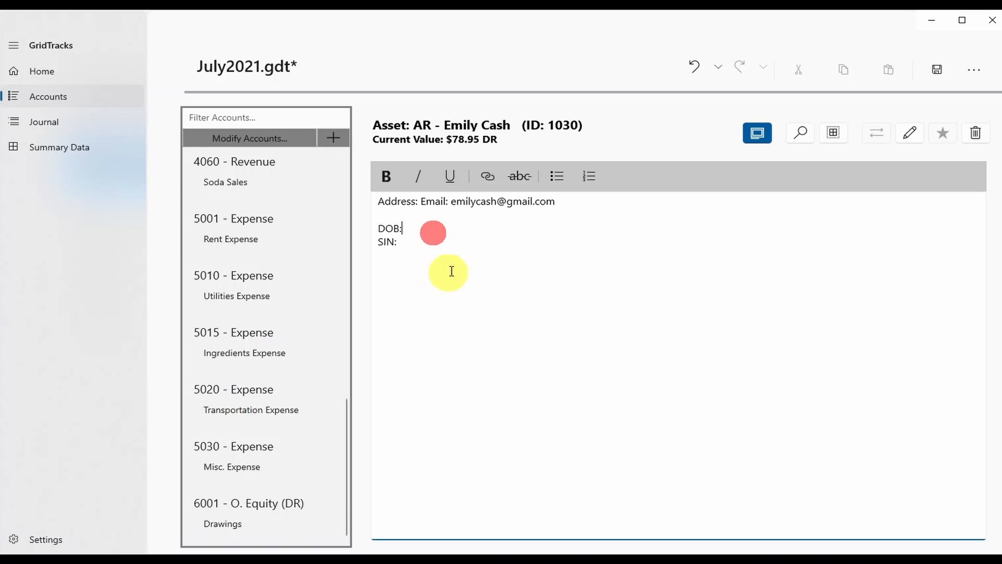
click(537, 456)
click(421, 203)
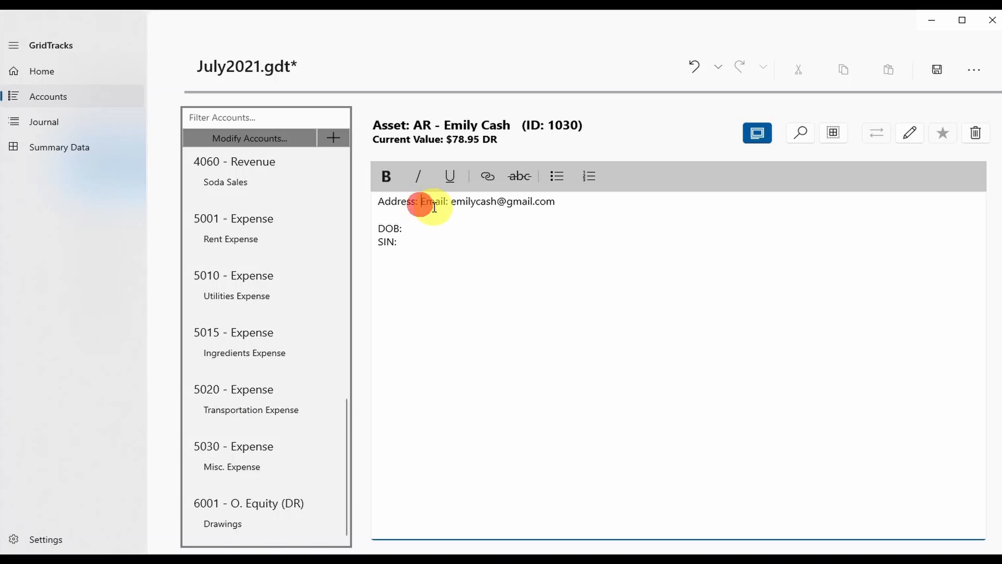
key(Return)
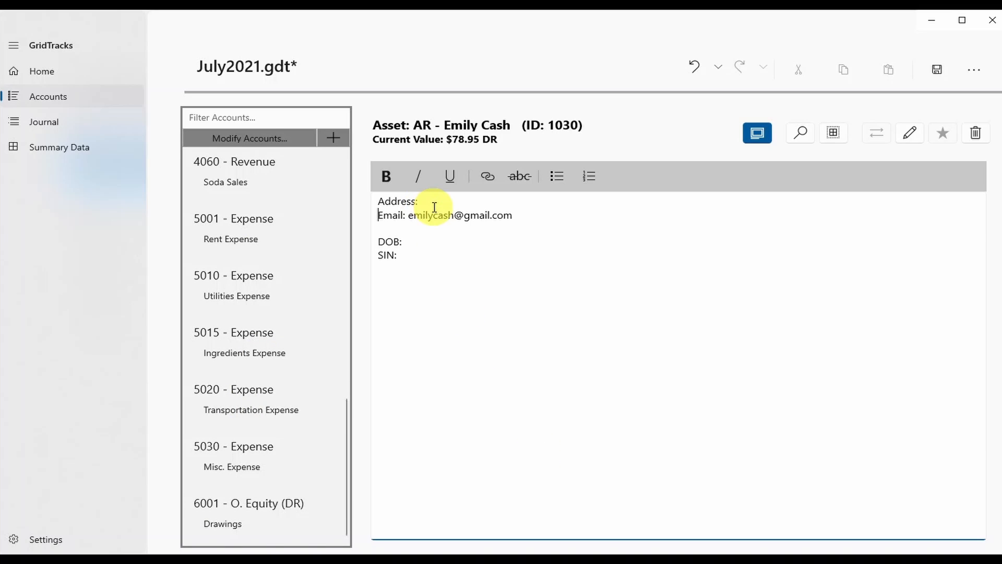
Hide the notes, open the transaction search panel, and select the 1010 Bank account.
click(764, 136)
click(790, 138)
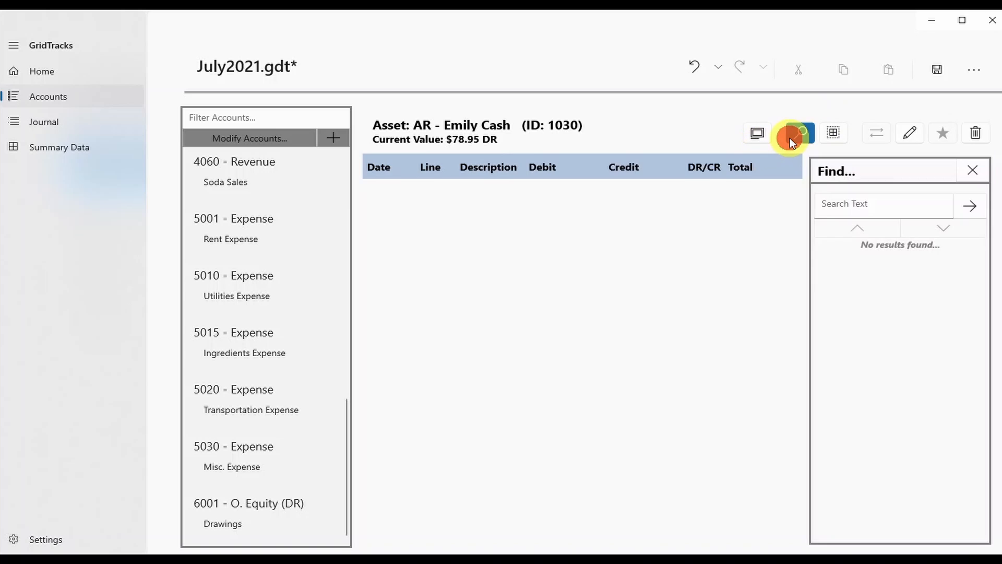
scroll(256, 440, up, 10)
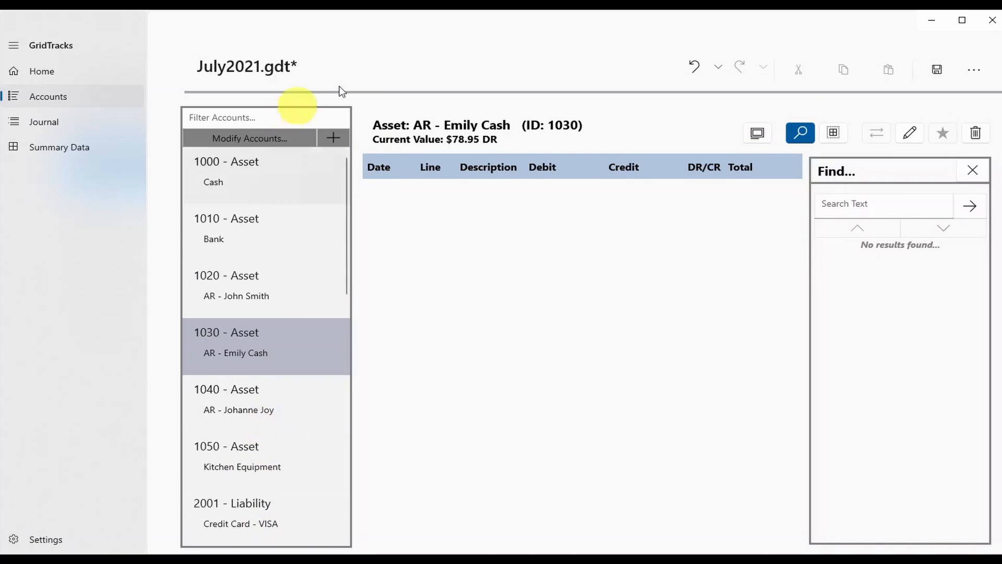
click(762, 136)
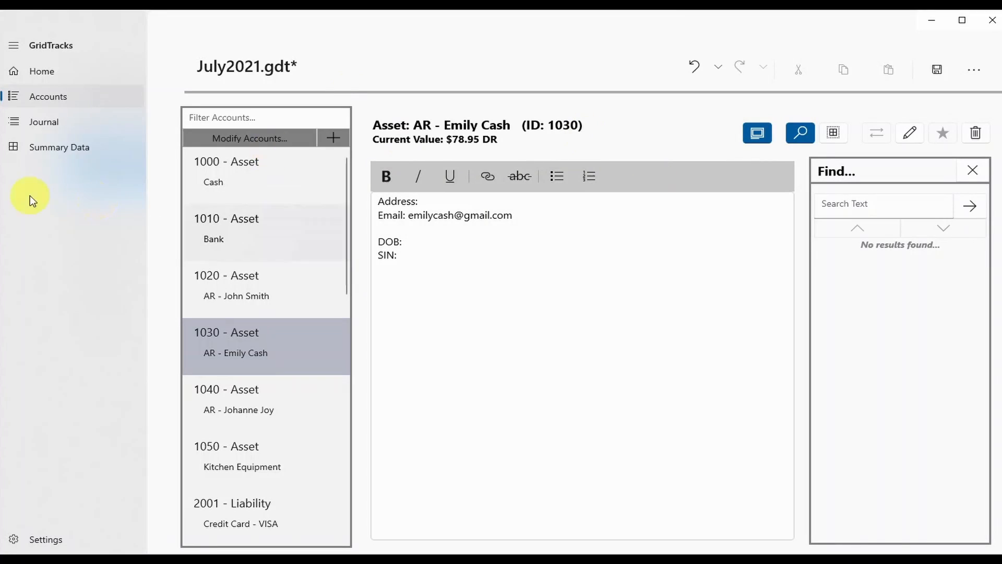
click(757, 133)
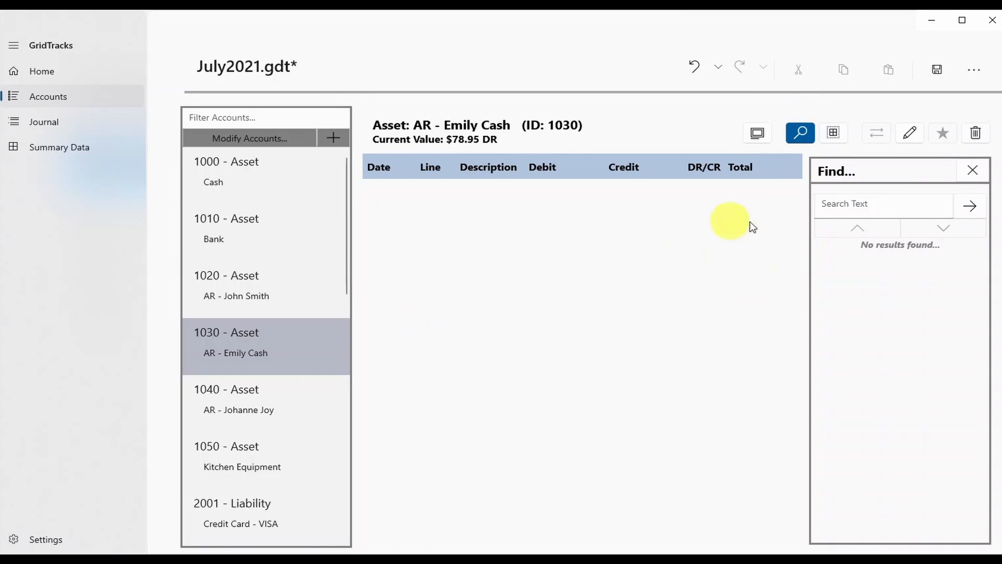
click(217, 240)
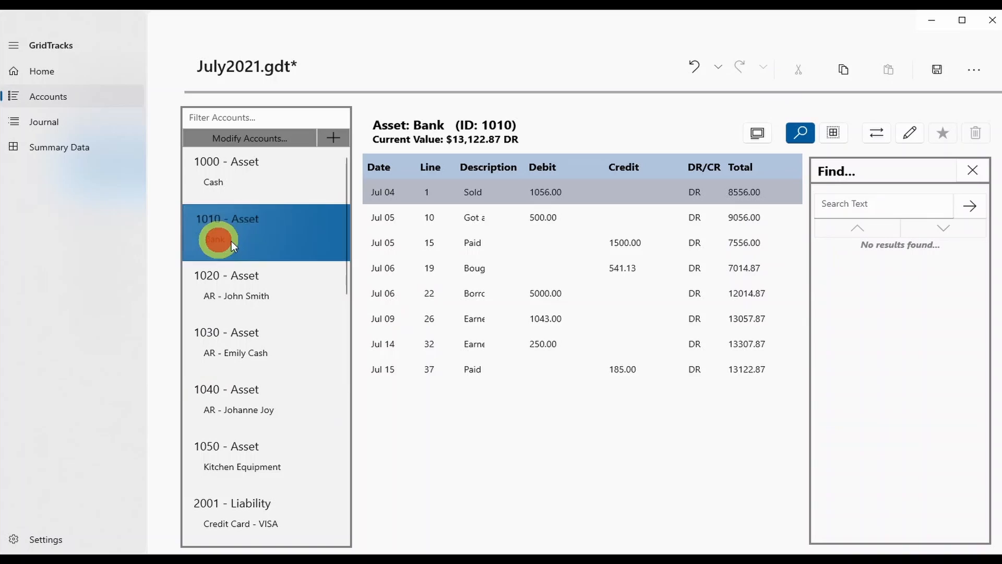
Search the Bank transactions for DR and step through the matches back to line 15.
click(872, 208)
text(DR)
key(Return)
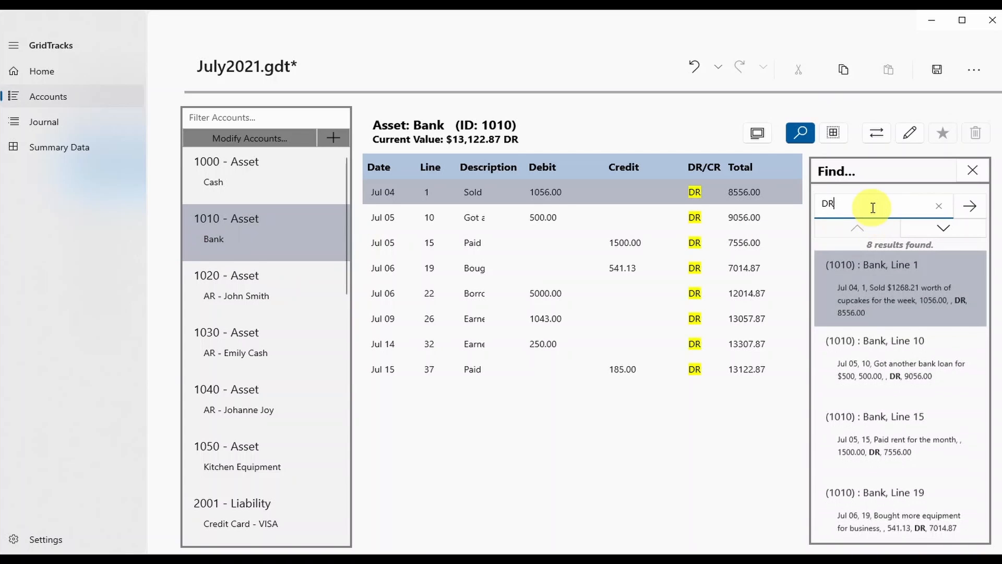
click(604, 191)
click(618, 218)
click(617, 268)
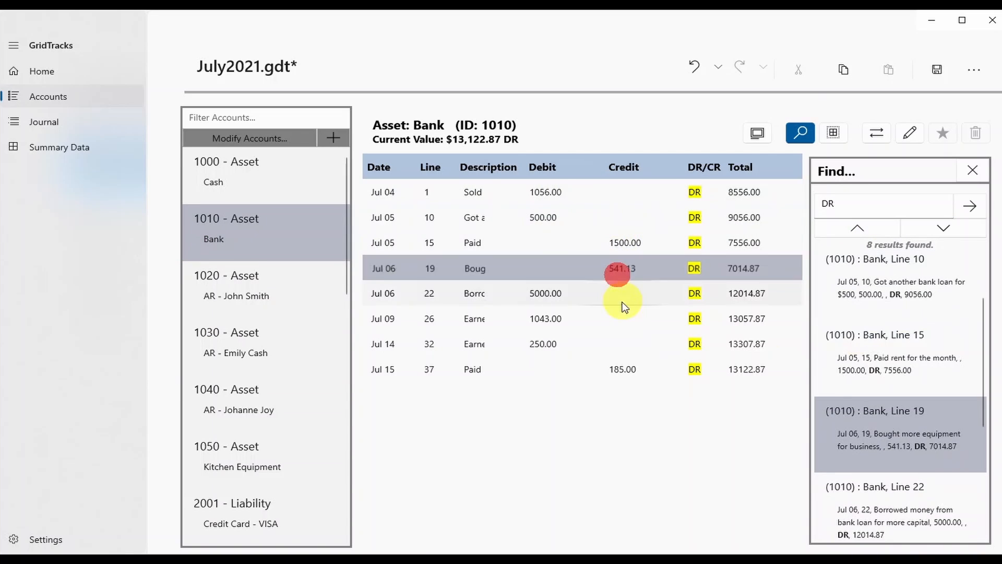
click(929, 230)
click(929, 230)
click(929, 230)
click(929, 230)
click(872, 227)
click(872, 227)
click(873, 227)
click(872, 227)
click(872, 227)
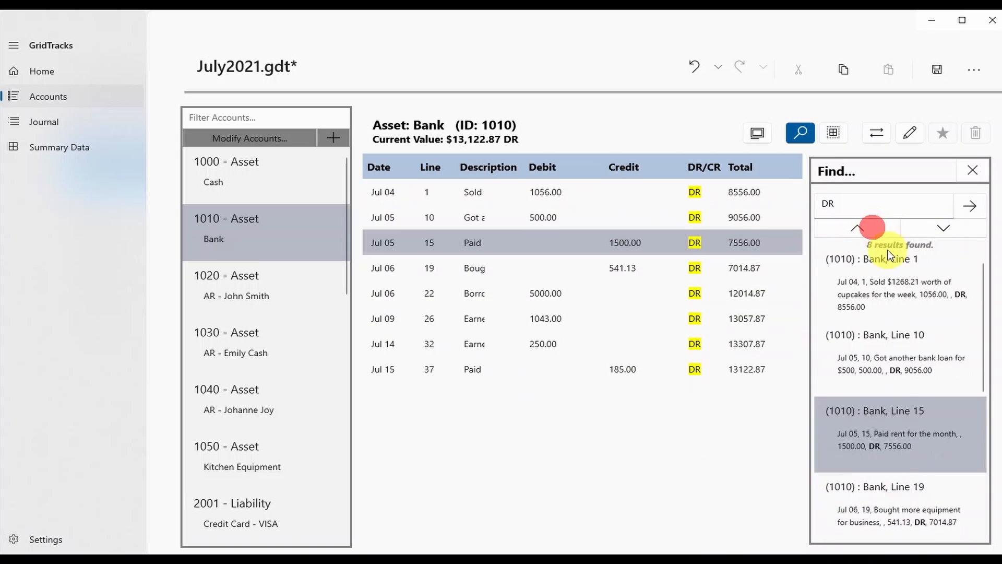
click(973, 171)
Multi-select all eight Bank transactions, copy them, and paste them into the Notepad document.
click(834, 134)
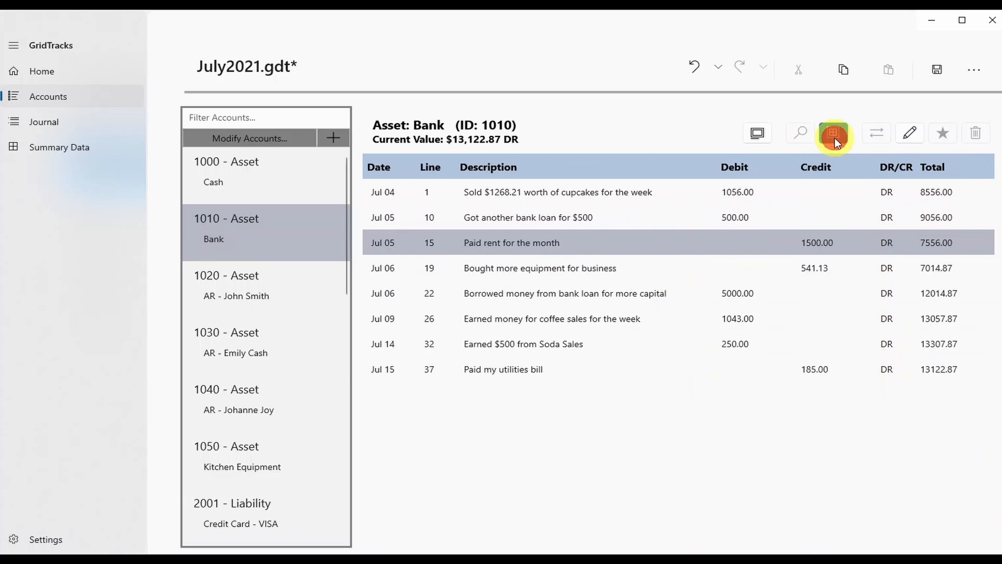
click(499, 197)
drag(499, 195, 529, 329)
drag(524, 369, 553, 320)
click(851, 72)
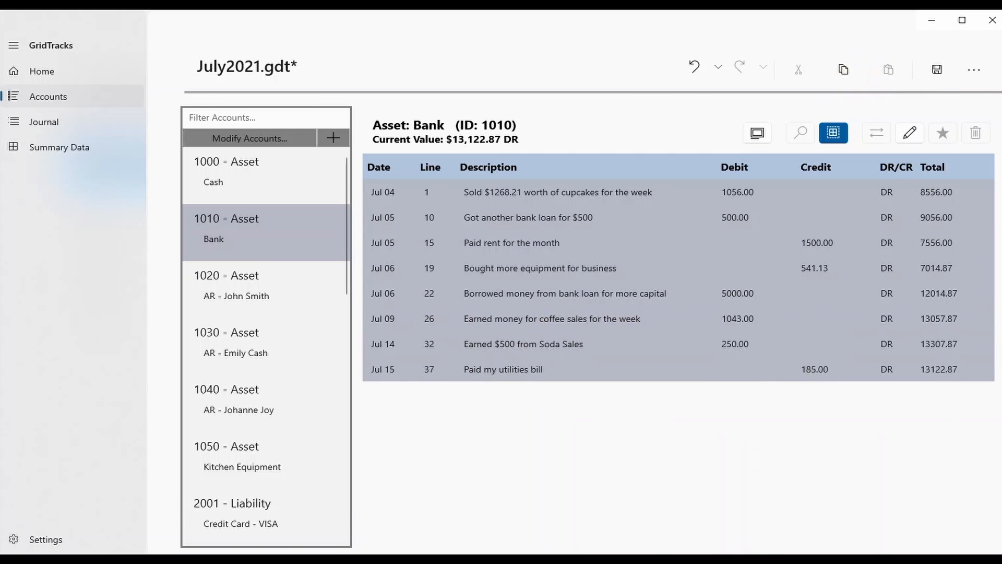
key(alt+Tab)
key(ctrl+v)
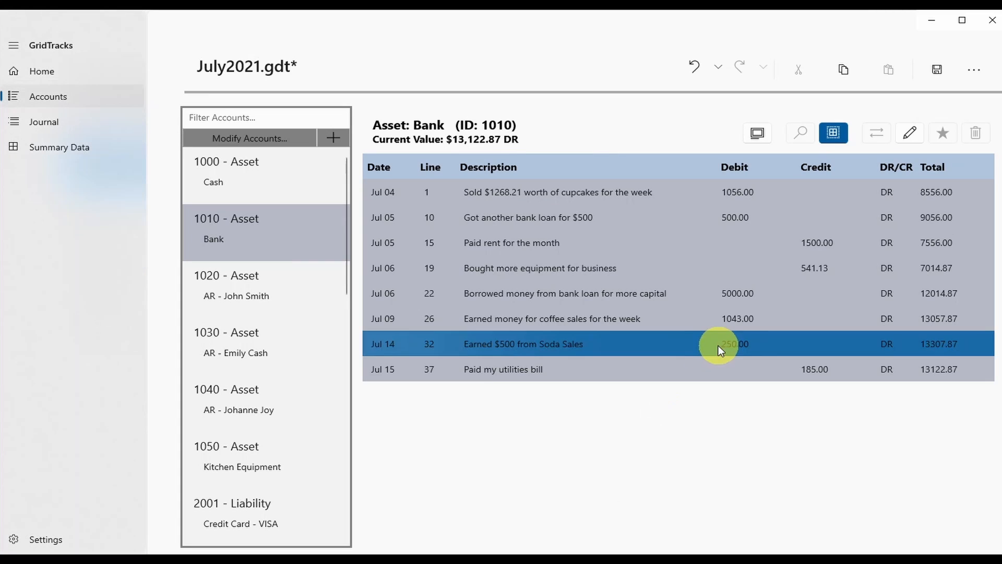
Turn Multi-Select off and select the Jul 06 line 22 loan transaction.
click(836, 135)
click(663, 268)
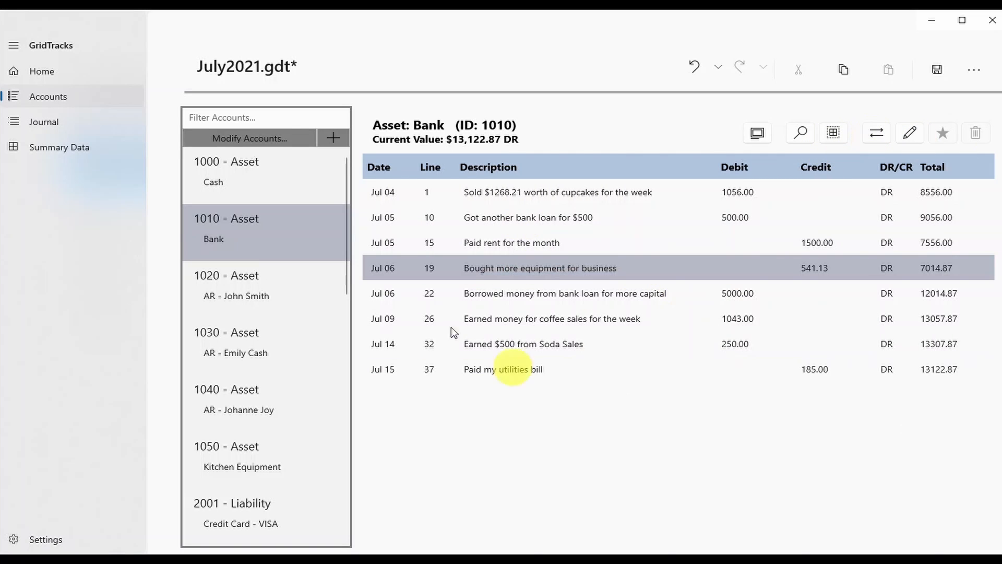
click(423, 295)
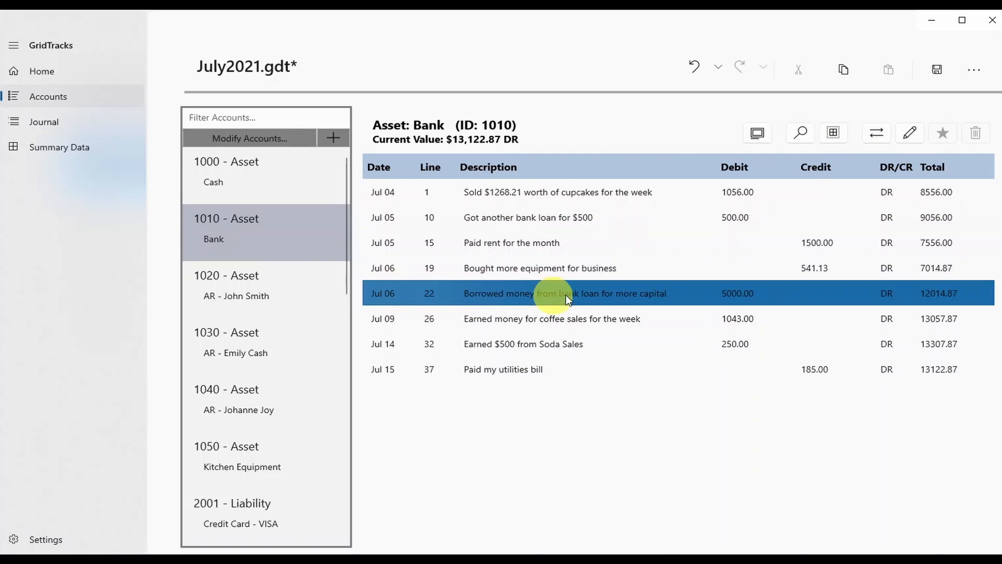
click(502, 295)
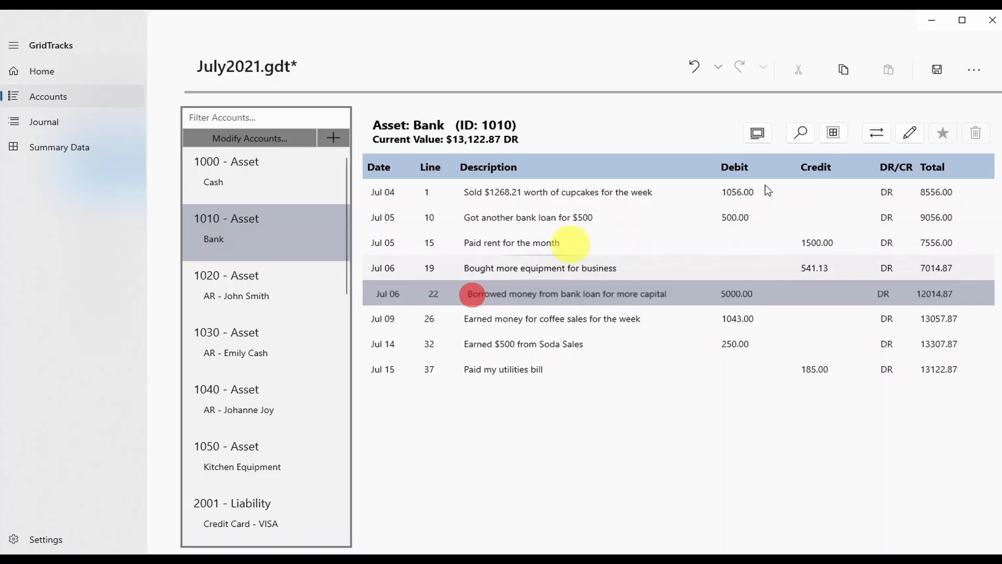
Open the loan transaction at journal line 22, then return to its Bank account.
click(873, 132)
click(323, 398)
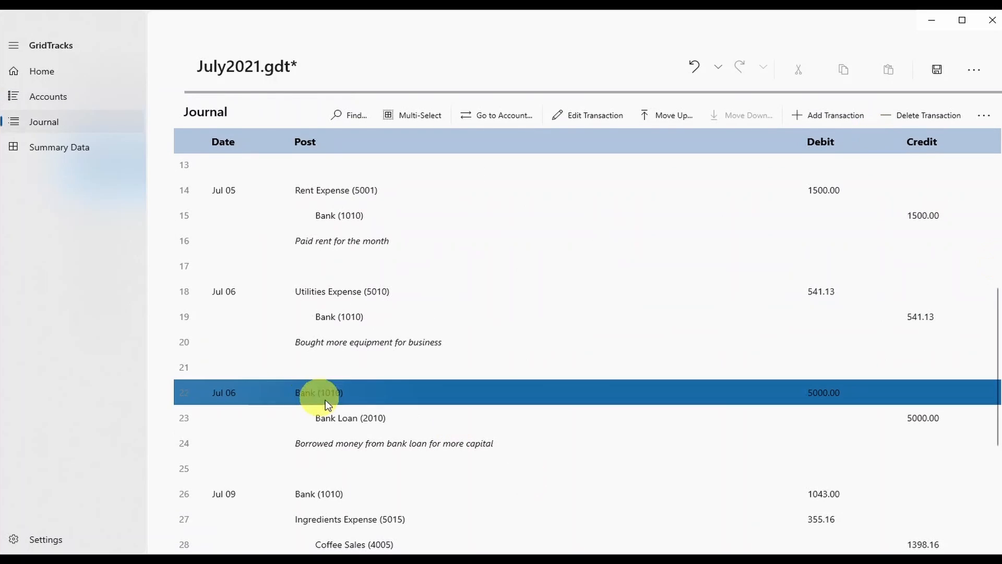
scroll(441, 379, down, 1)
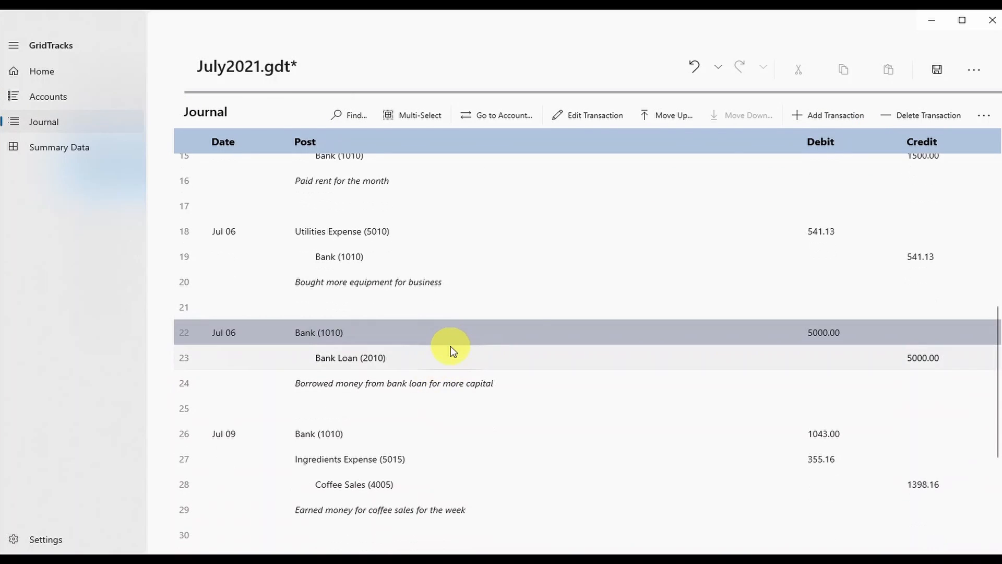
click(515, 112)
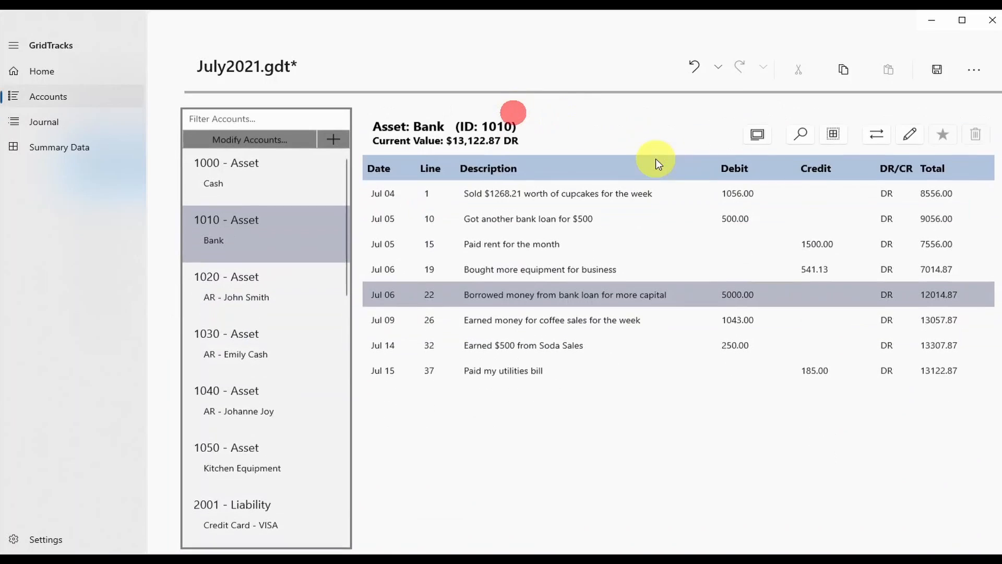
Shuttle again between the Bank ledger's line 22 loan entry and the journal, then show account 1040.
click(521, 293)
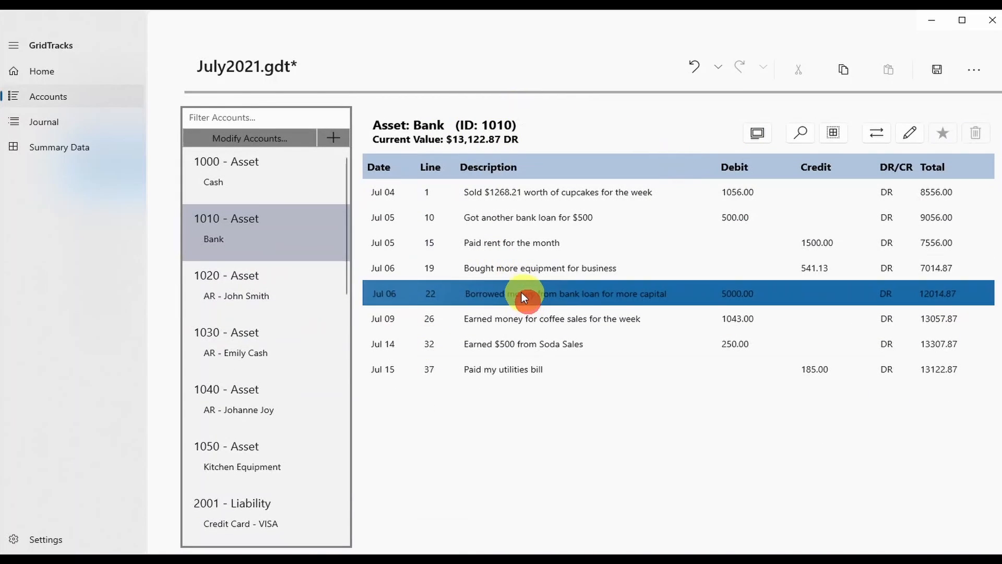
click(759, 295)
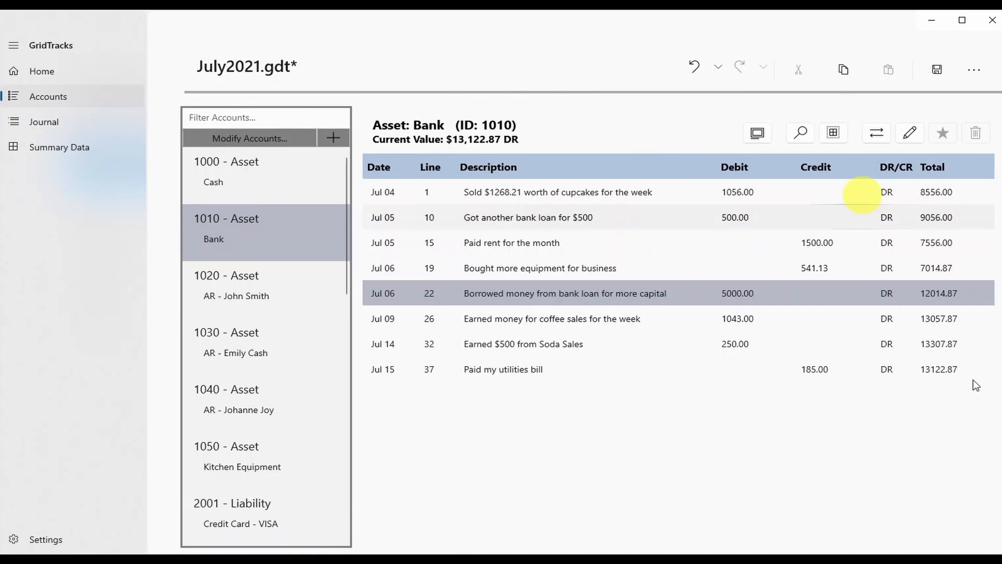
click(473, 296)
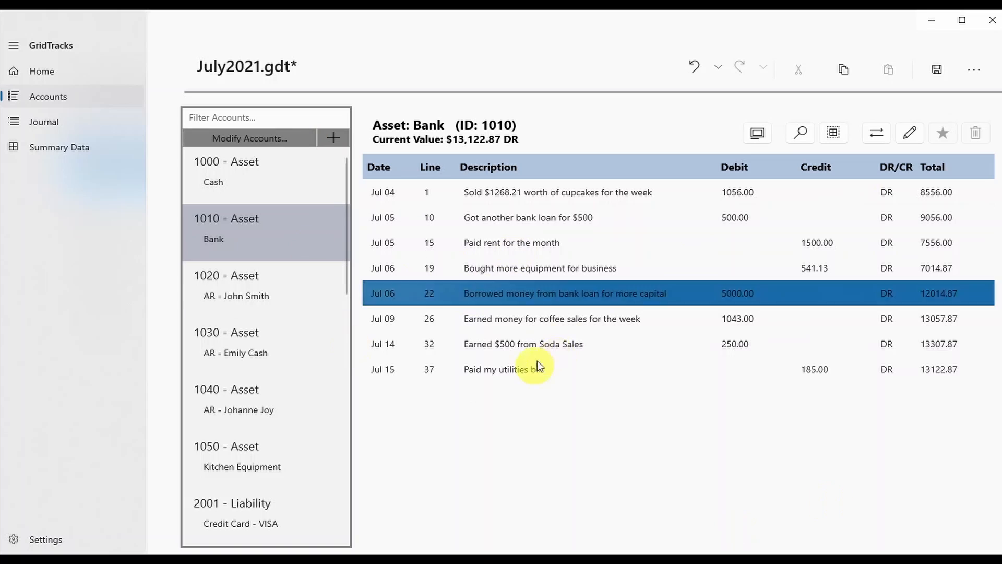
click(468, 302)
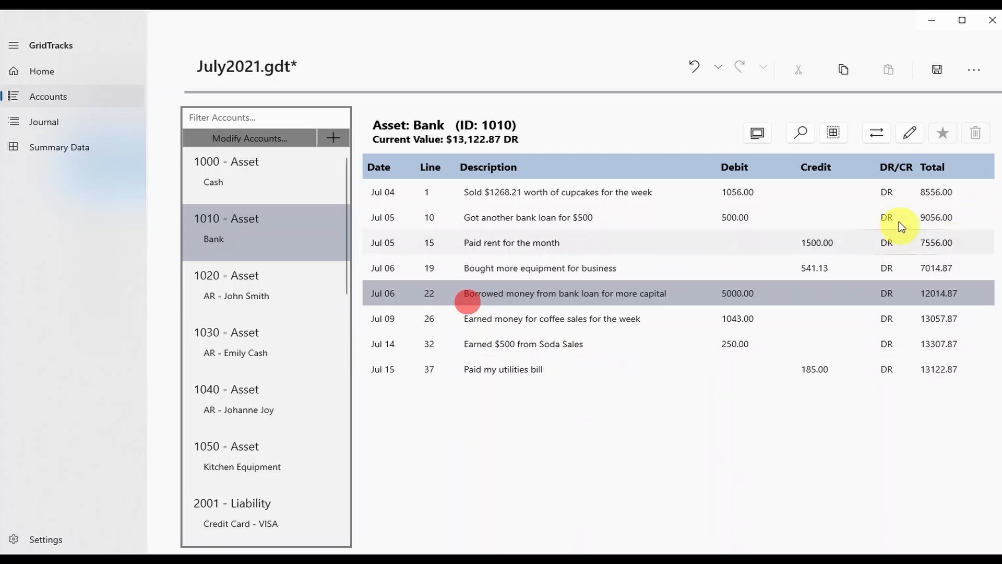
click(876, 130)
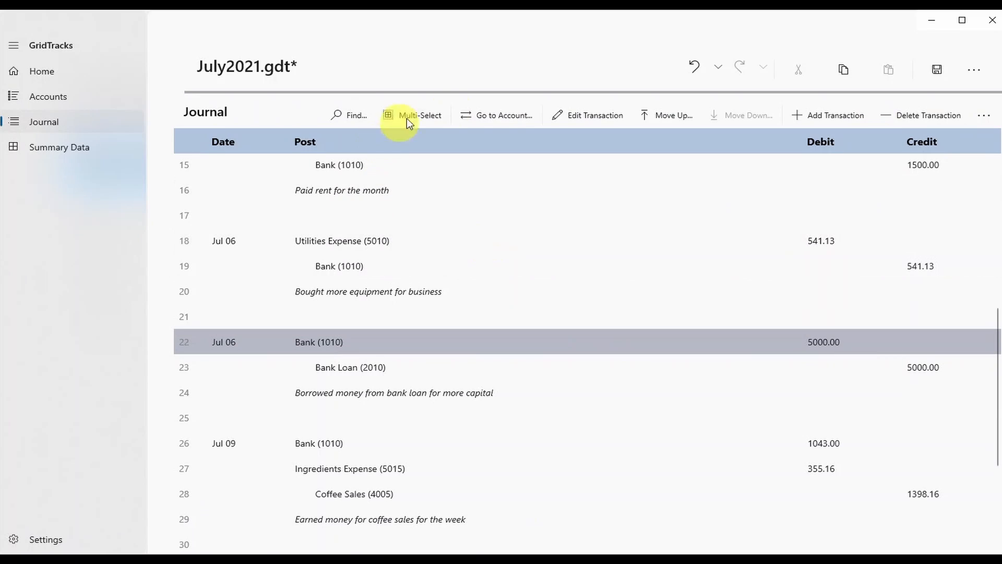
click(509, 116)
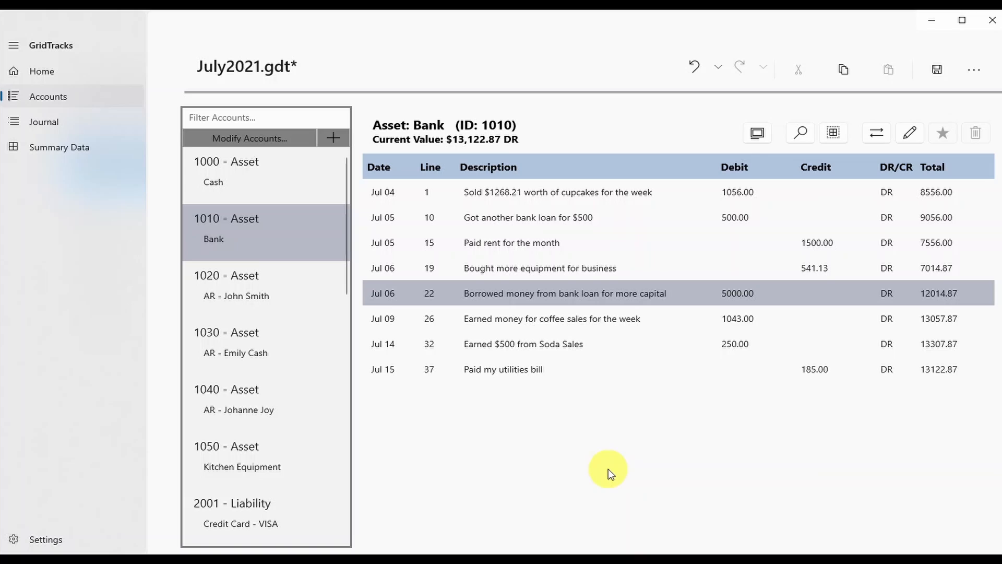
click(952, 301)
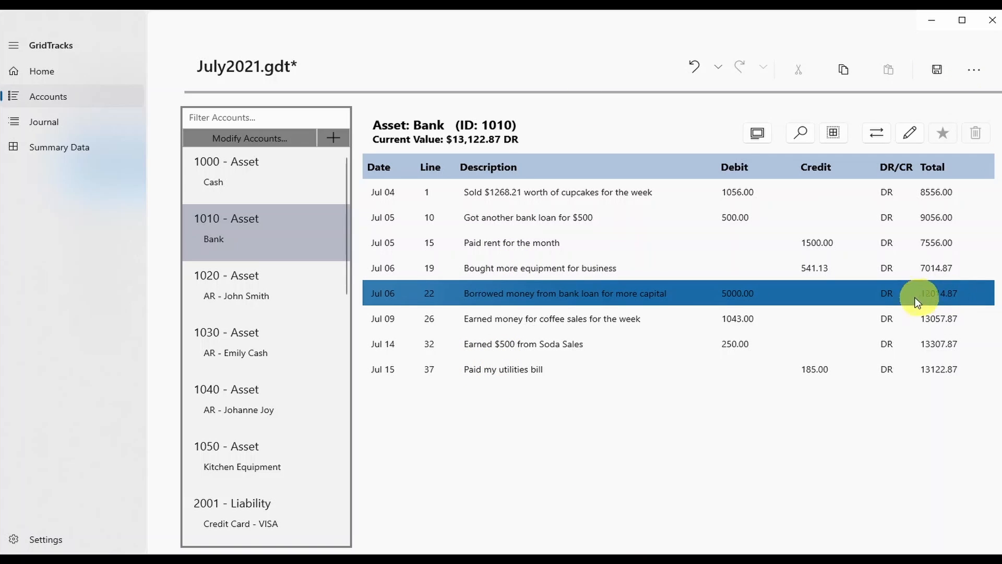
click(878, 134)
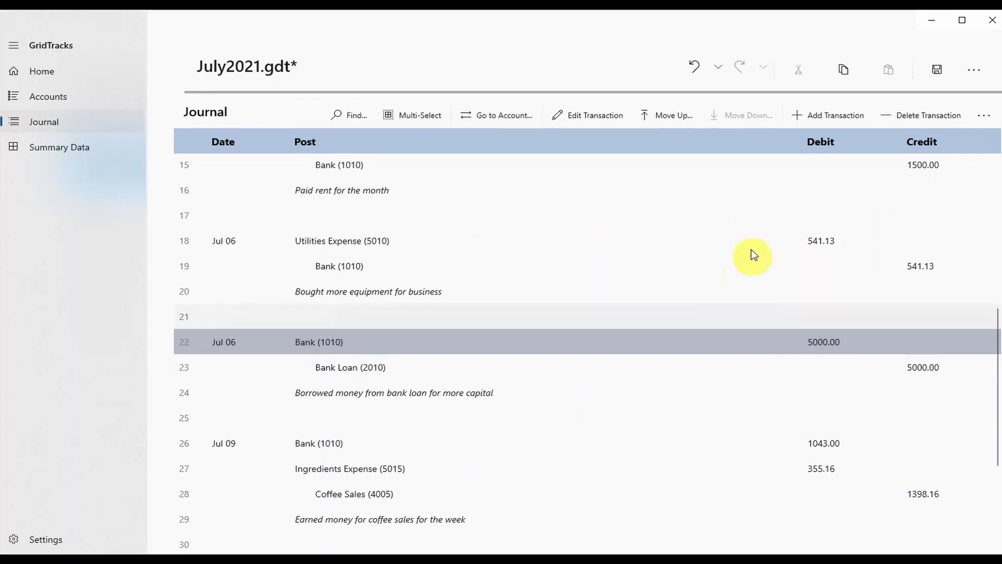
click(506, 119)
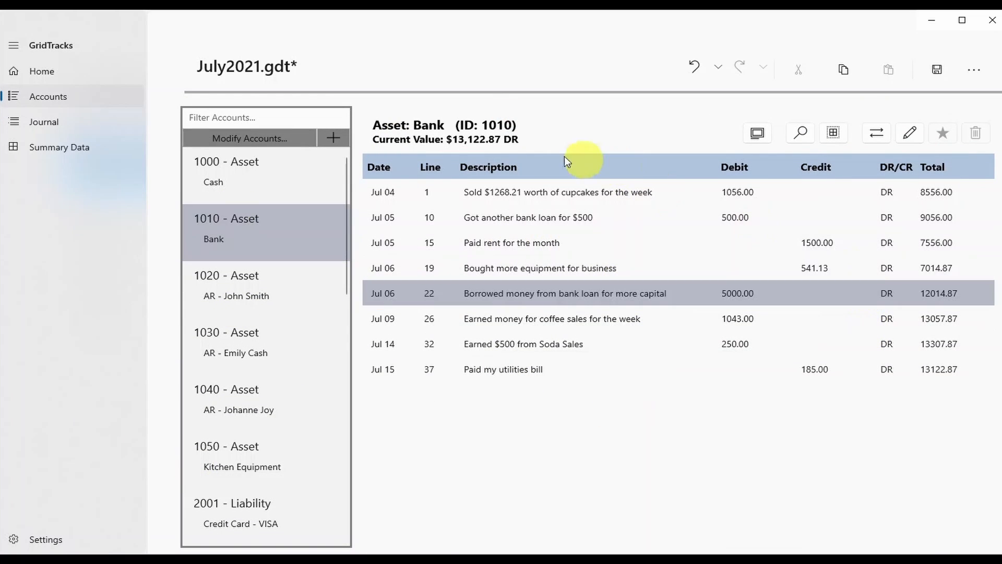
click(231, 410)
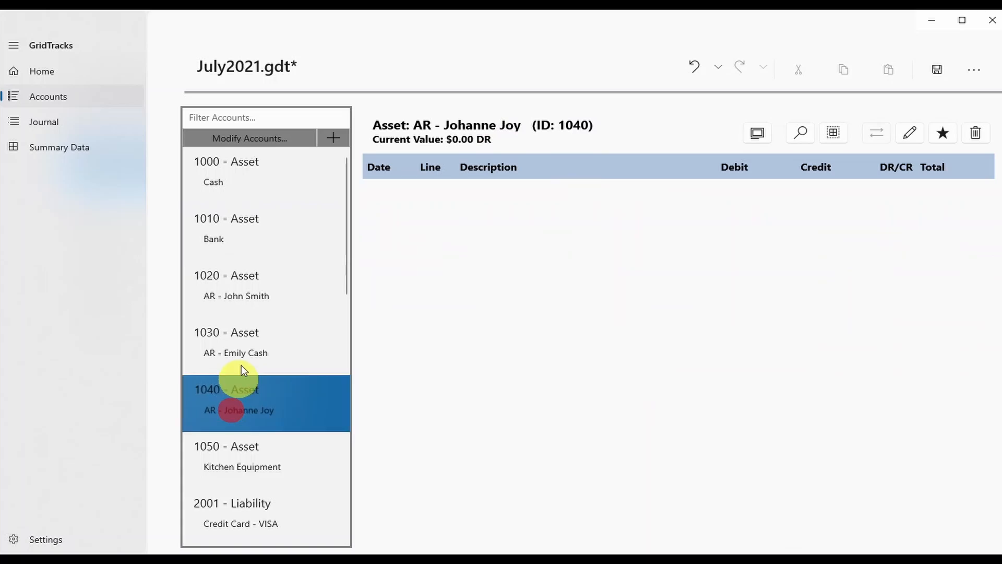
Change the Bank account's ID from 1010 to 1005, then undo it back to 1010.
click(268, 344)
click(304, 241)
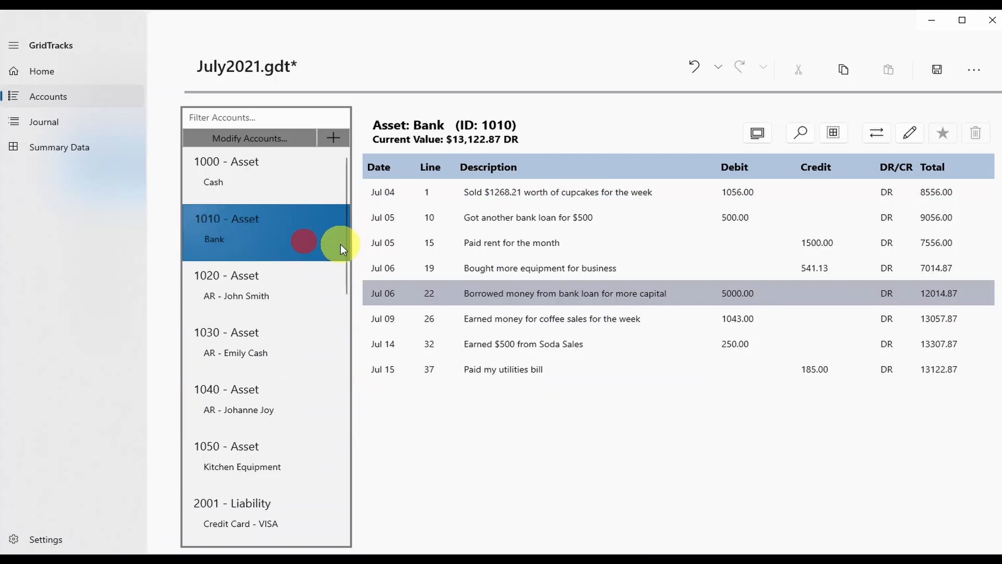
click(912, 135)
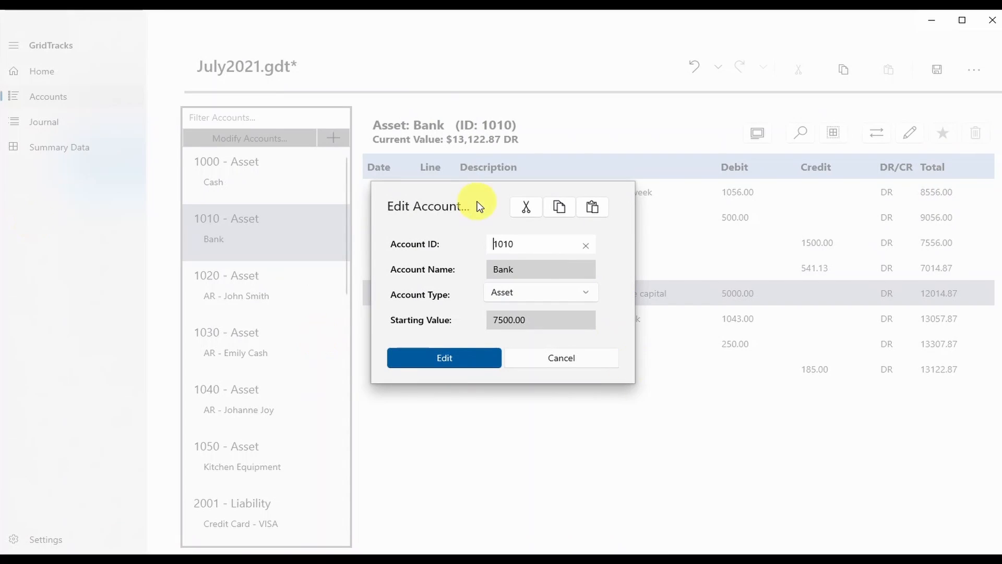
double_click(541, 244)
text(1)
click(438, 360)
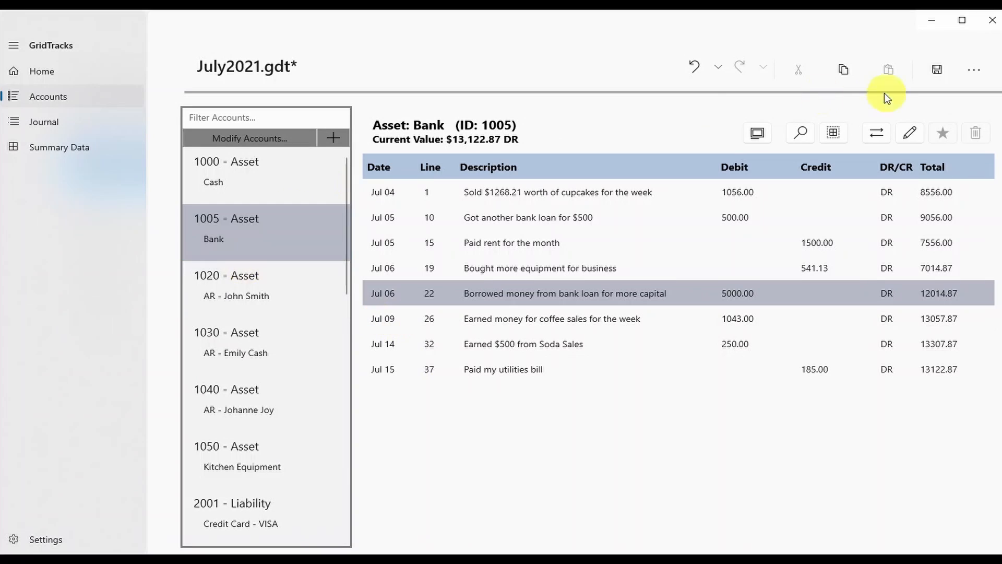
click(694, 66)
Change the Bank account's type to Expense.
click(324, 225)
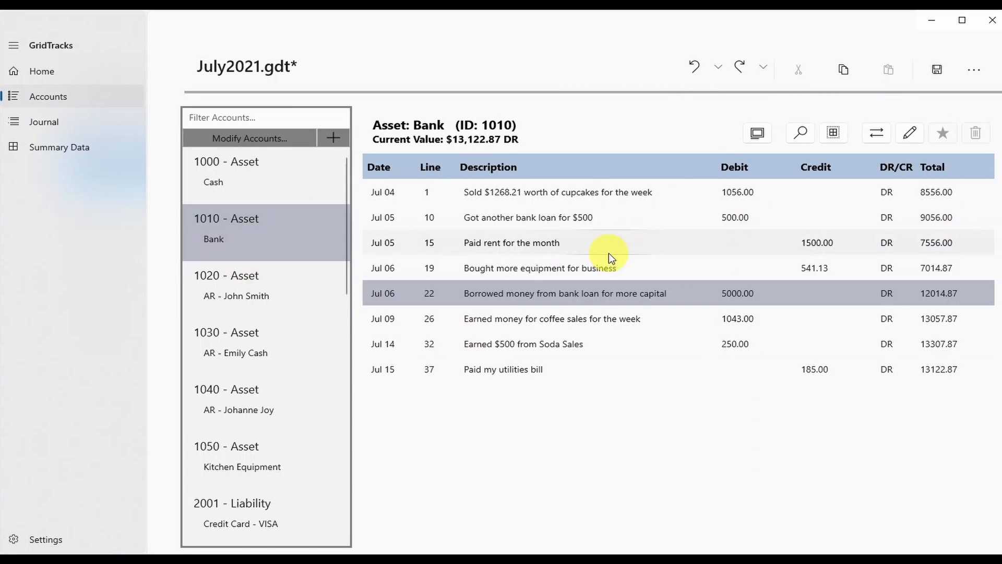
click(912, 132)
click(511, 288)
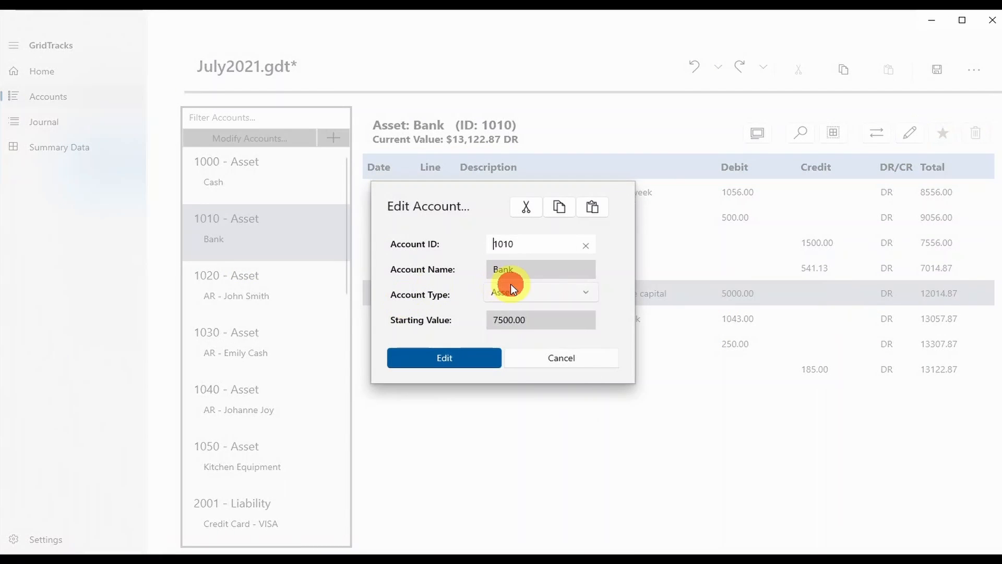
click(515, 360)
click(469, 367)
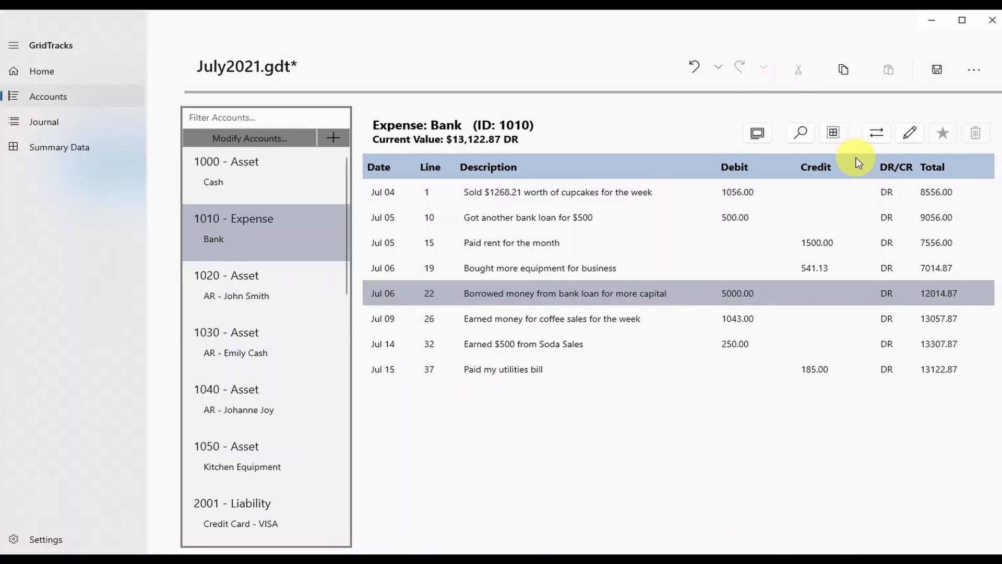
Restore the Bank account's type to Asset.
click(911, 131)
click(569, 288)
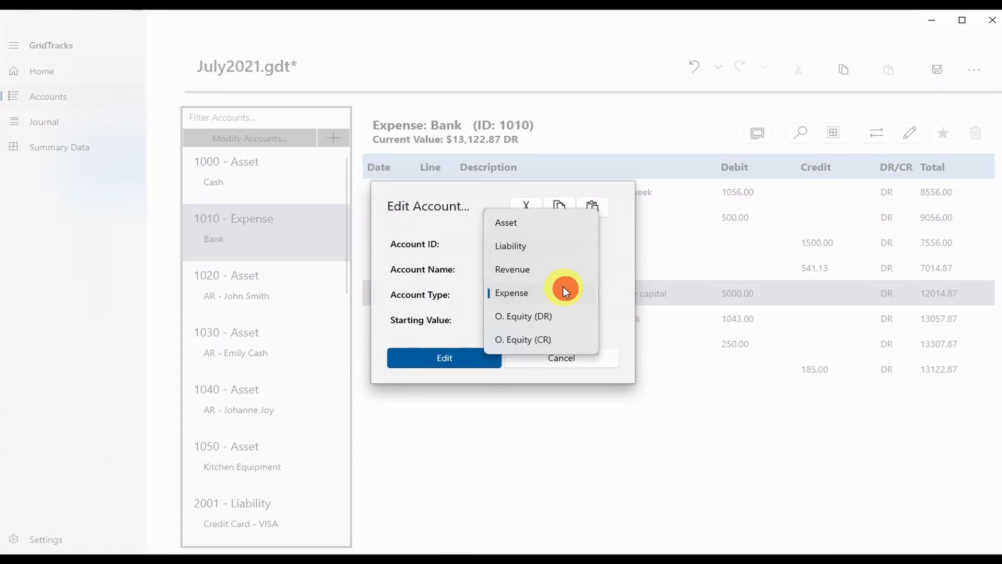
click(542, 226)
click(431, 366)
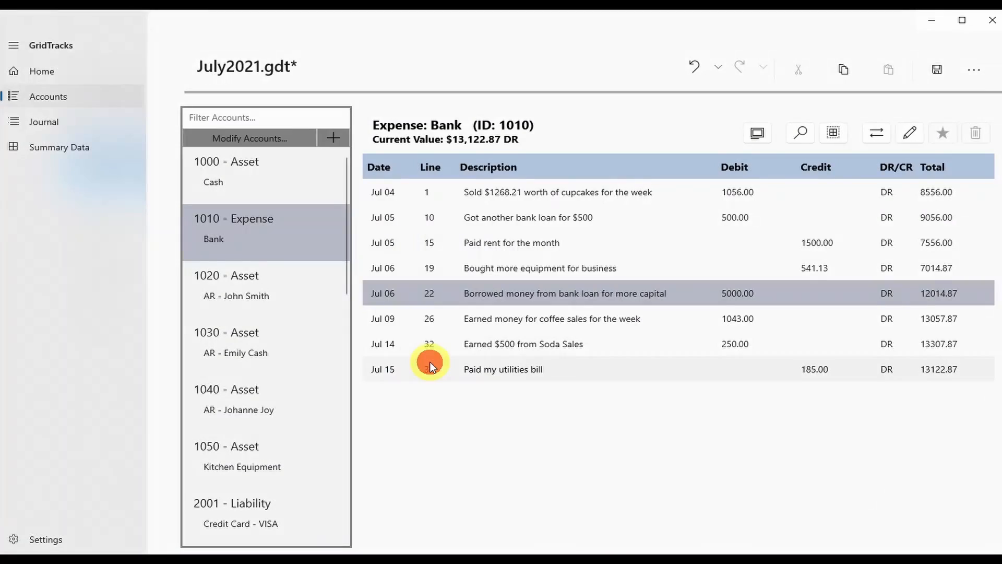
click(947, 134)
click(977, 136)
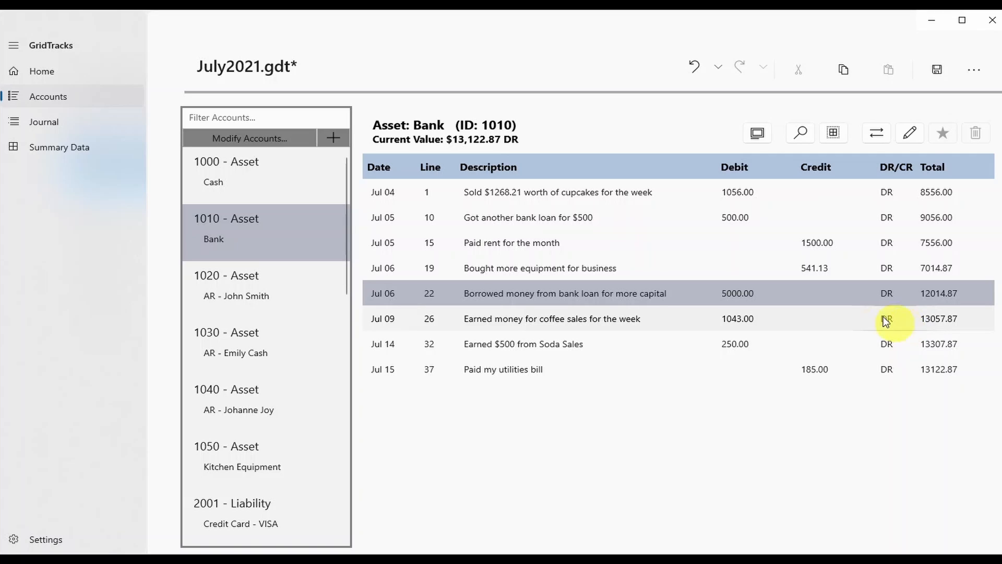
click(767, 293)
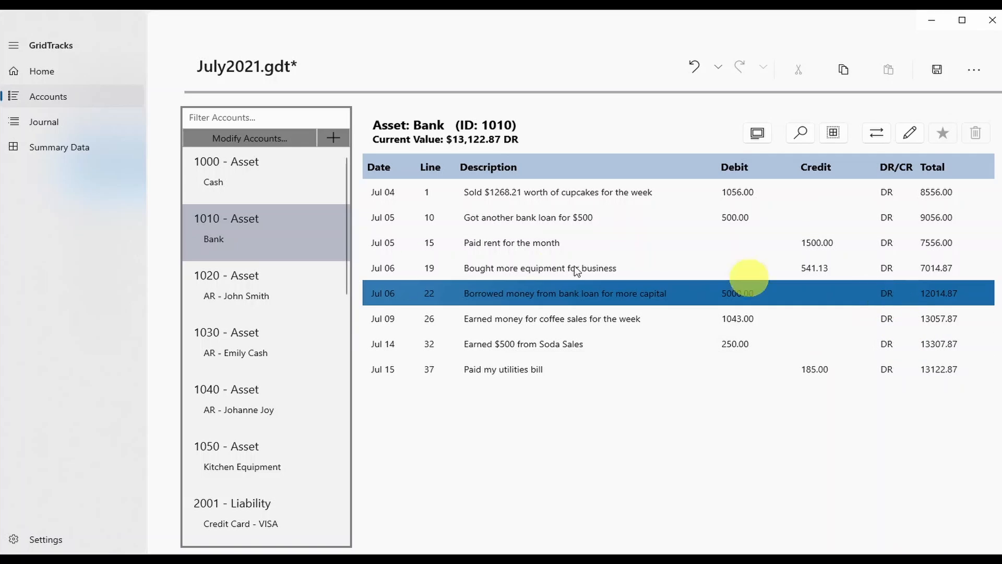
Filter accounts by 'Asset' and view the Kitchen Equipment and Cash ledgers.
click(261, 117)
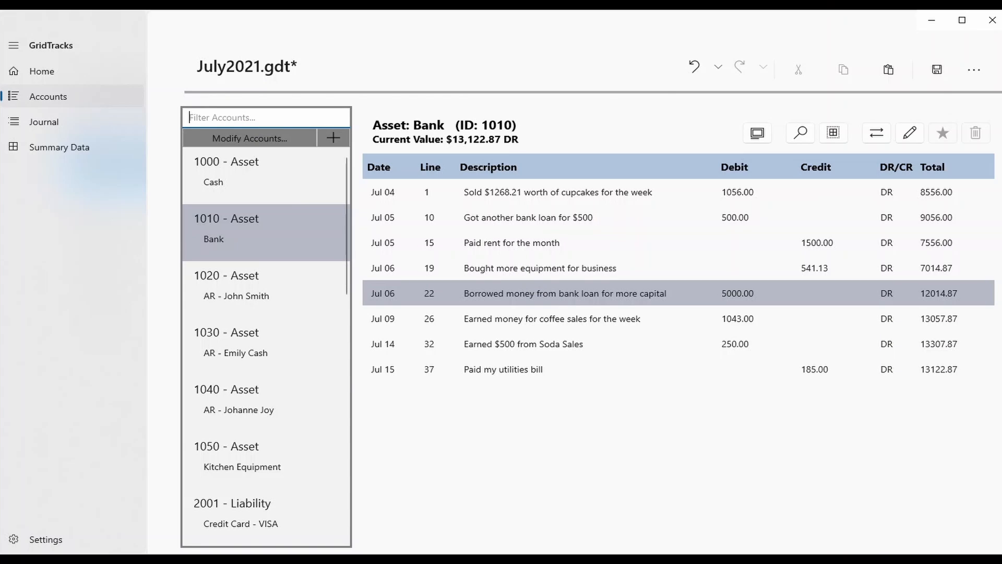
text(Ass)
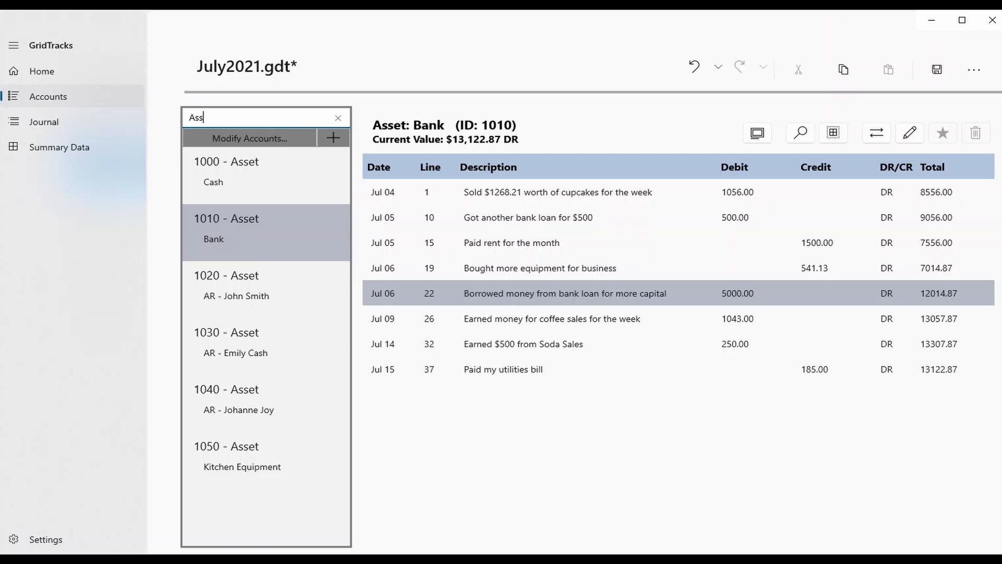
text(et)
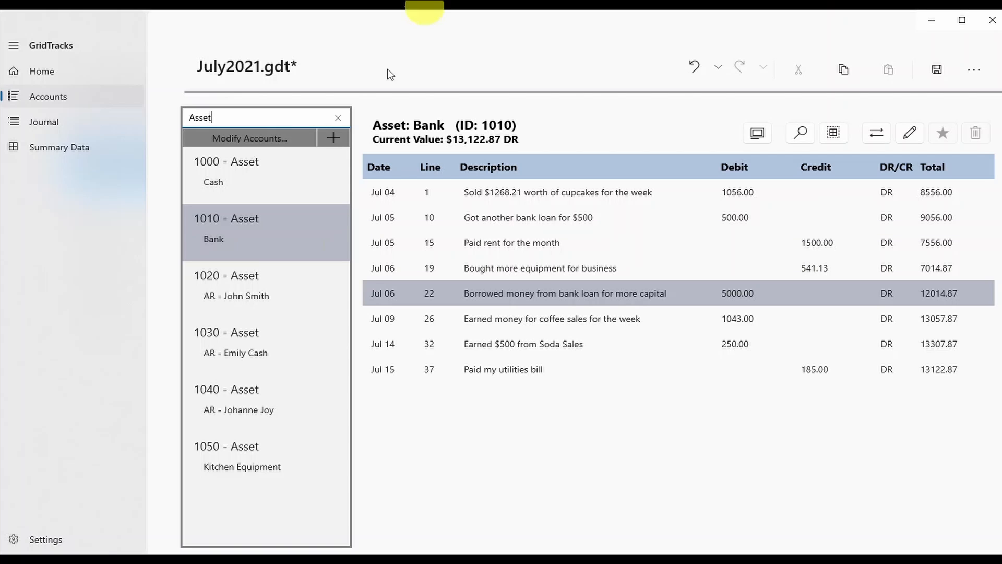
click(261, 436)
click(277, 180)
Replace the filter with '10', then clear it so all accounts list, keeping Cash shown.
double_click(256, 116)
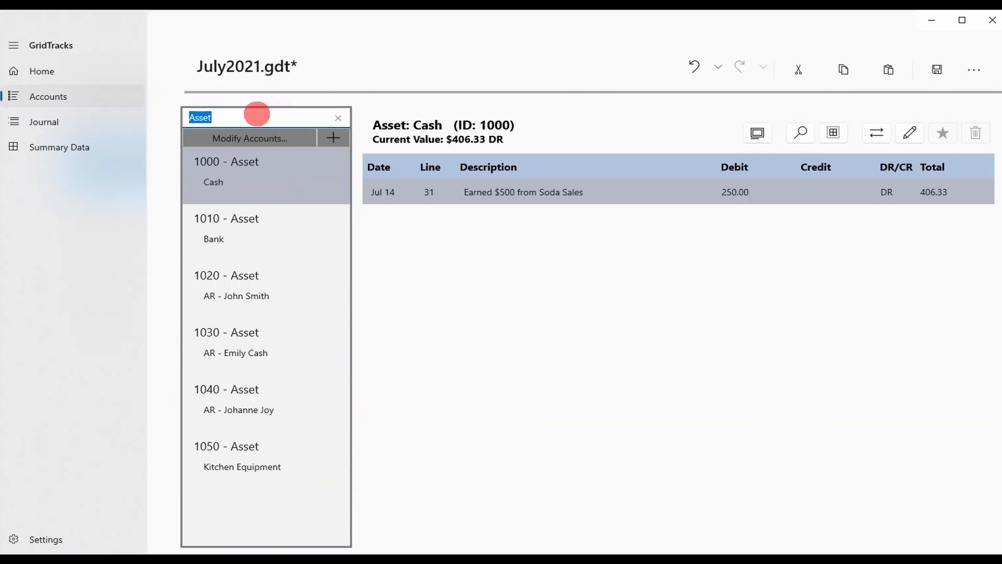
key(BackSpace)
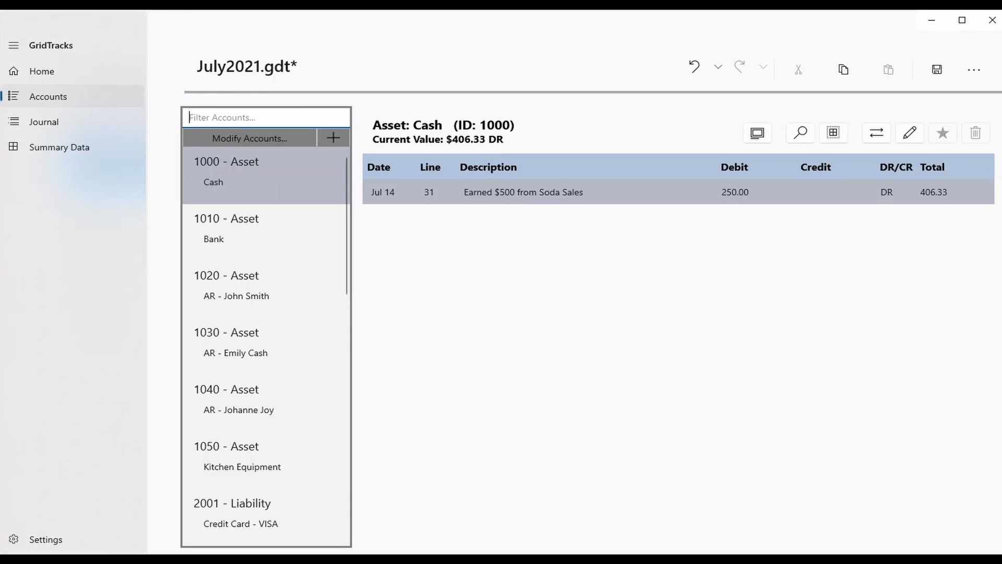
text(10)
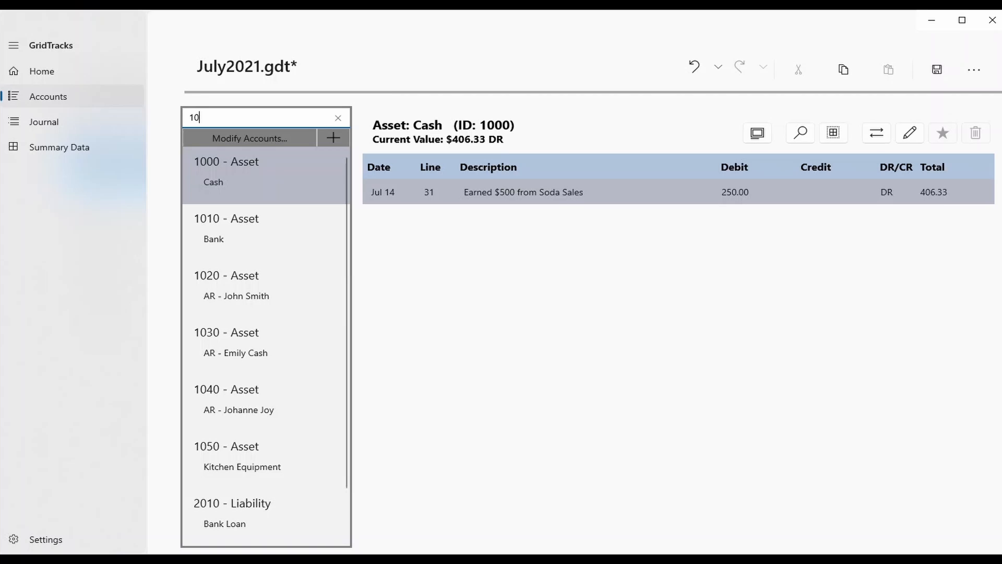
scroll(210, 320, down, 2)
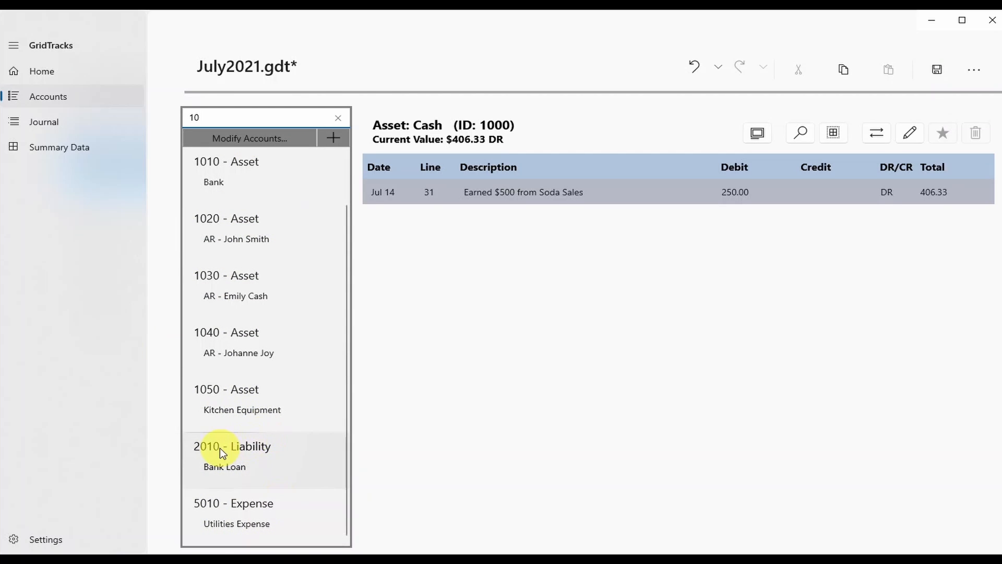
scroll(280, 291, up, 2)
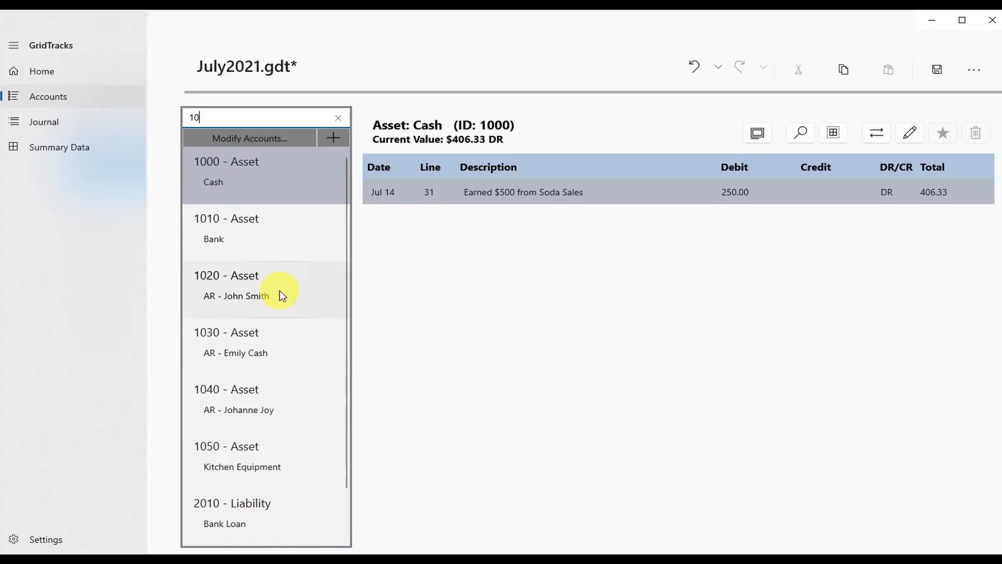
click(336, 117)
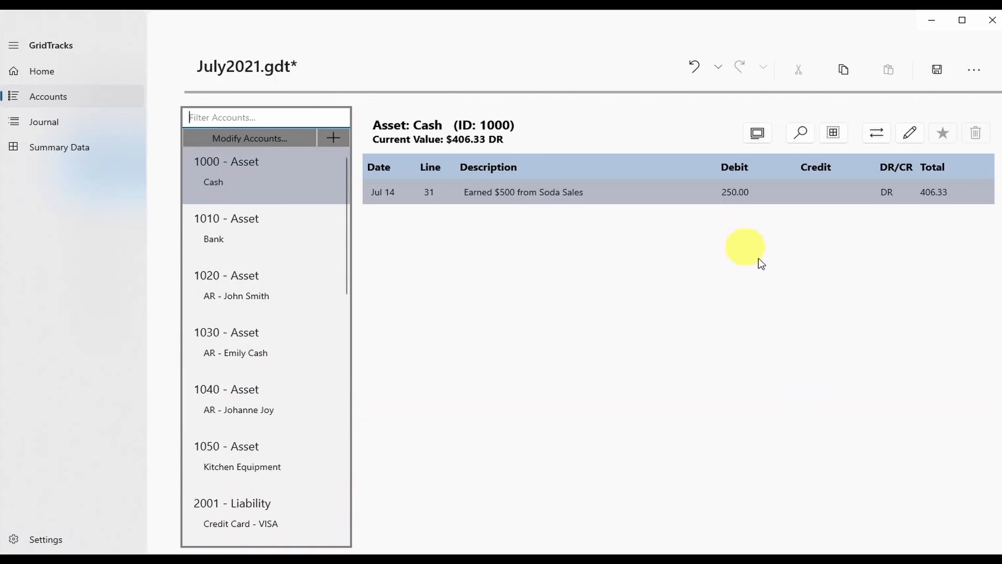
click(299, 165)
click(292, 140)
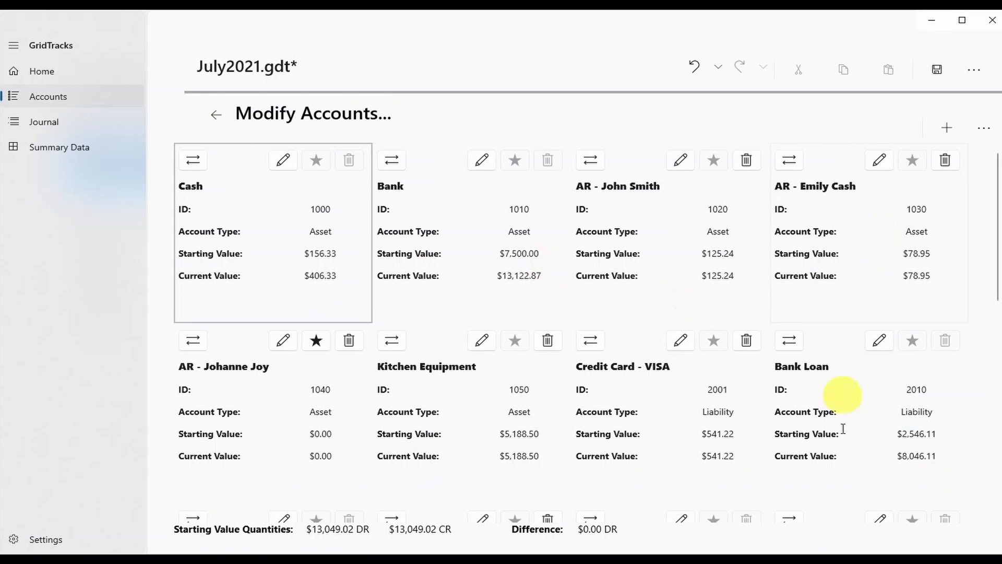
scroll(264, 448, down, 7)
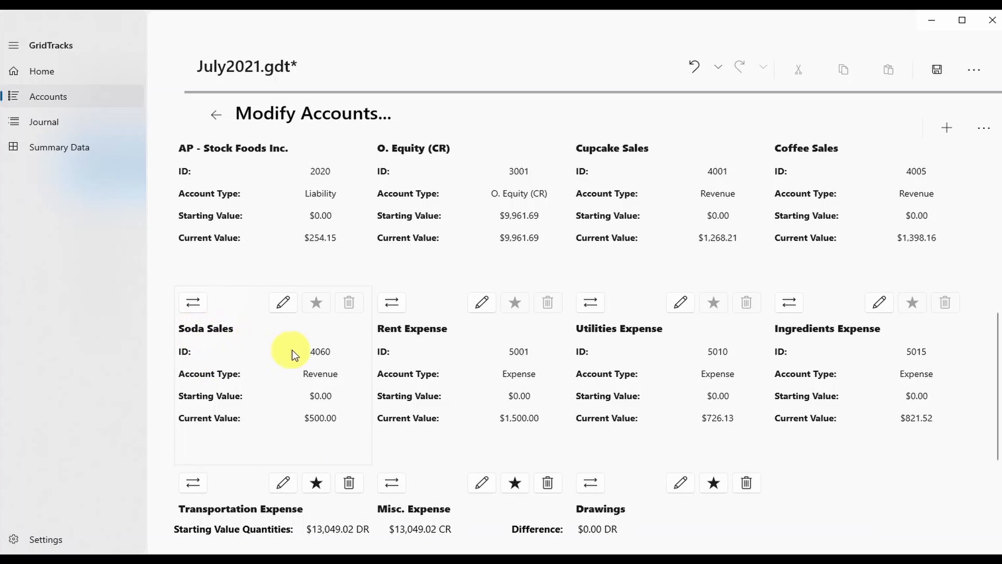
click(313, 352)
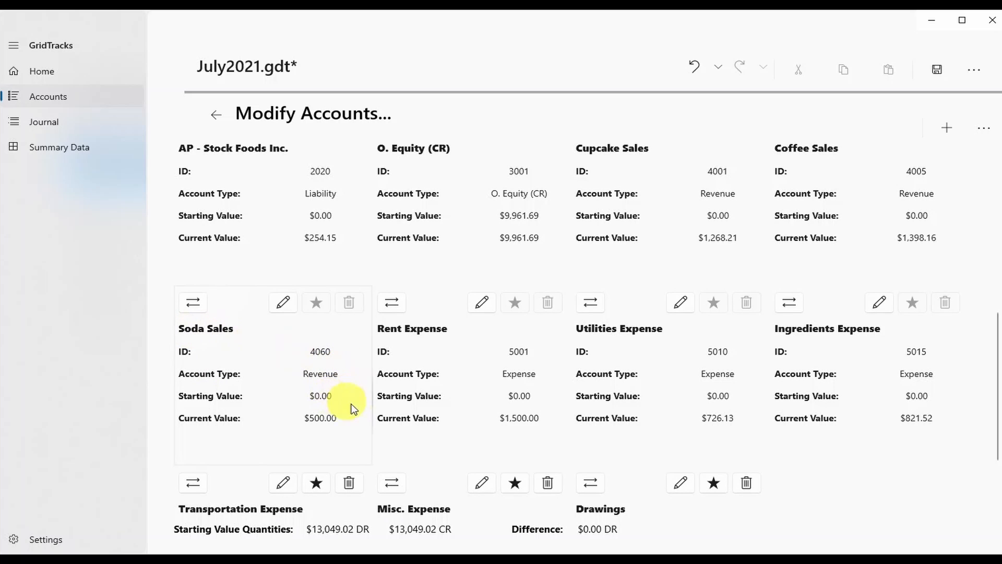
scroll(382, 422, down, 3)
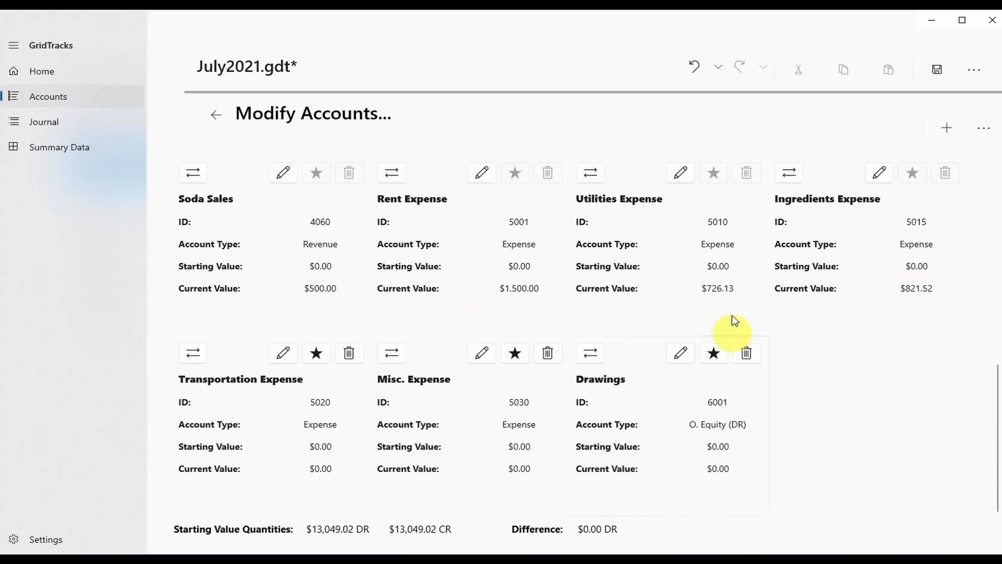
scroll(742, 459, up, 10)
scroll(727, 458, down, 10)
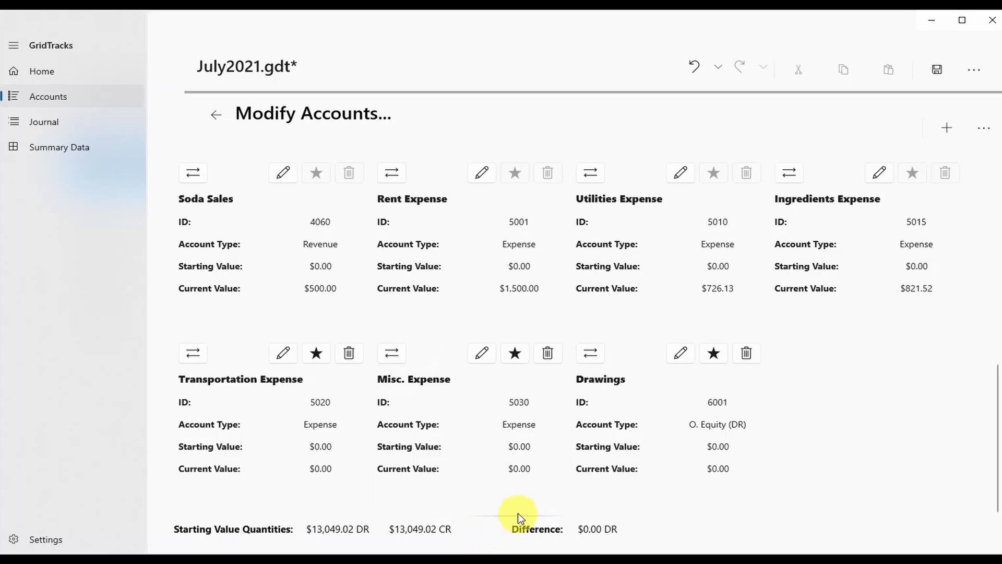
scroll(553, 496, up, 8)
scroll(556, 506, up, 2)
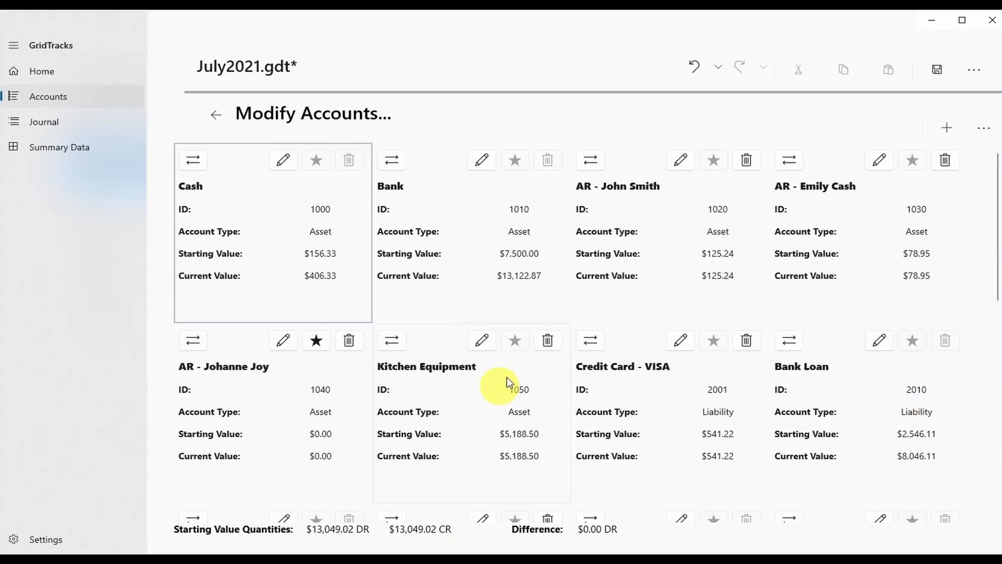
click(481, 161)
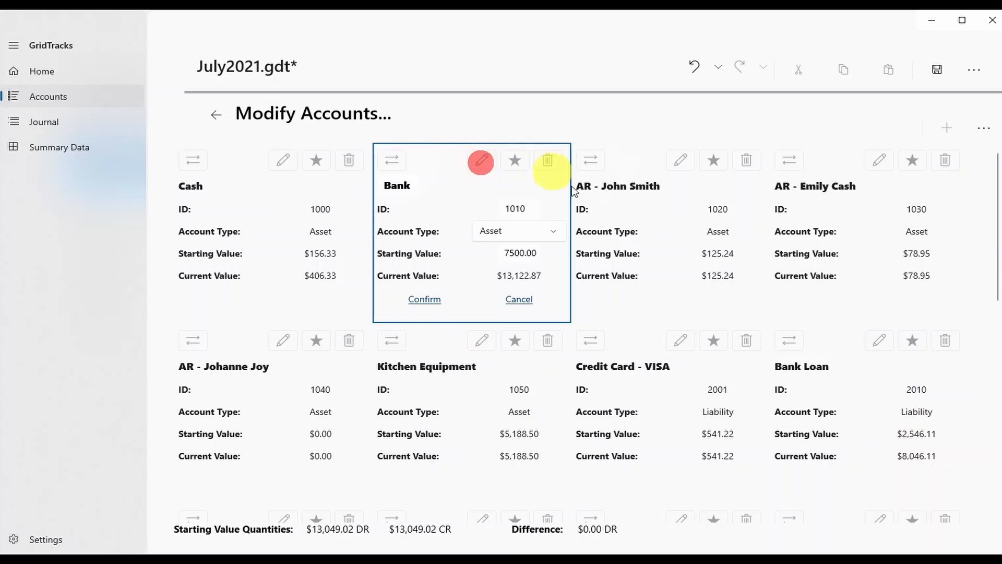
click(439, 189)
click(517, 209)
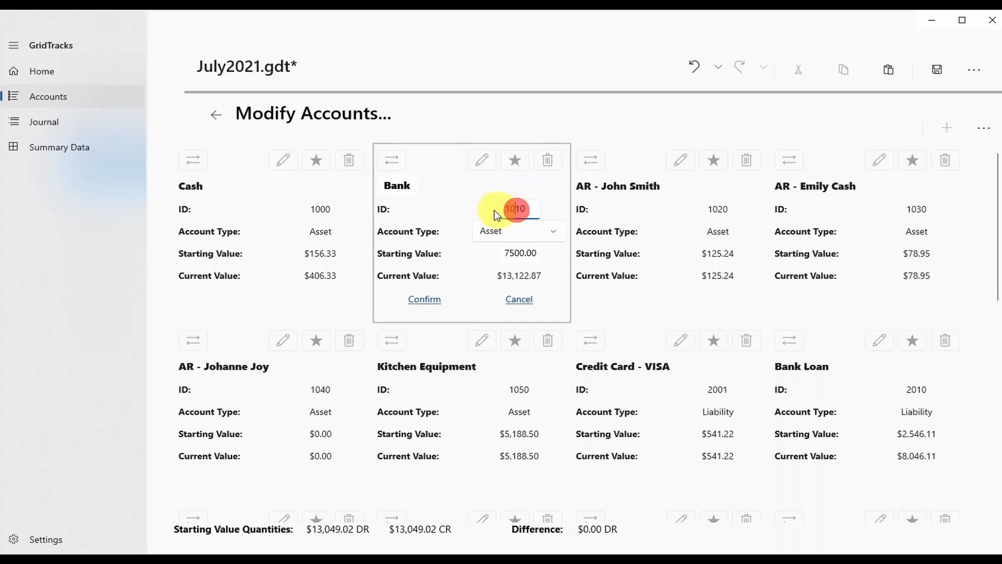
click(551, 228)
click(528, 274)
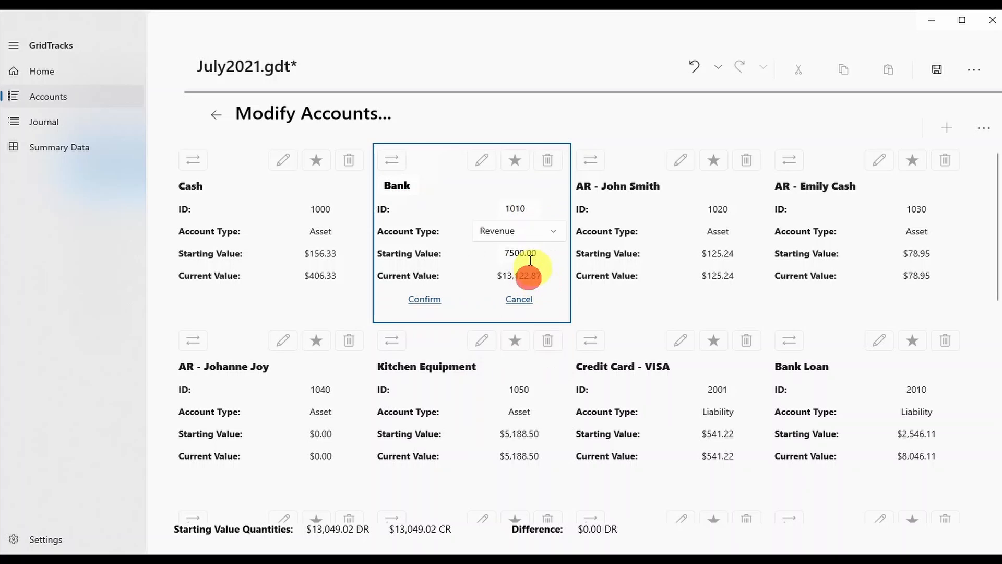
click(520, 237)
click(503, 186)
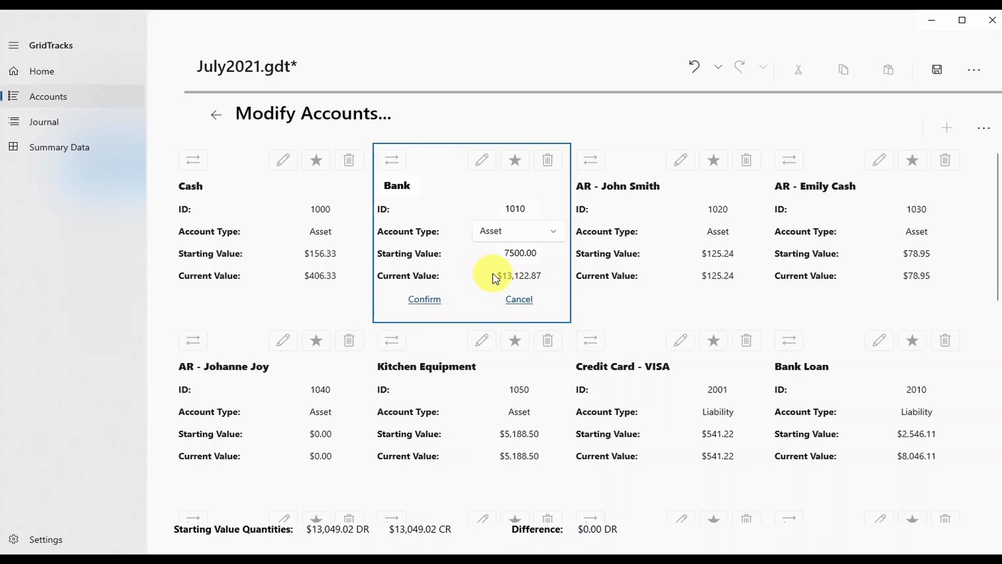
drag(500, 276, 539, 281)
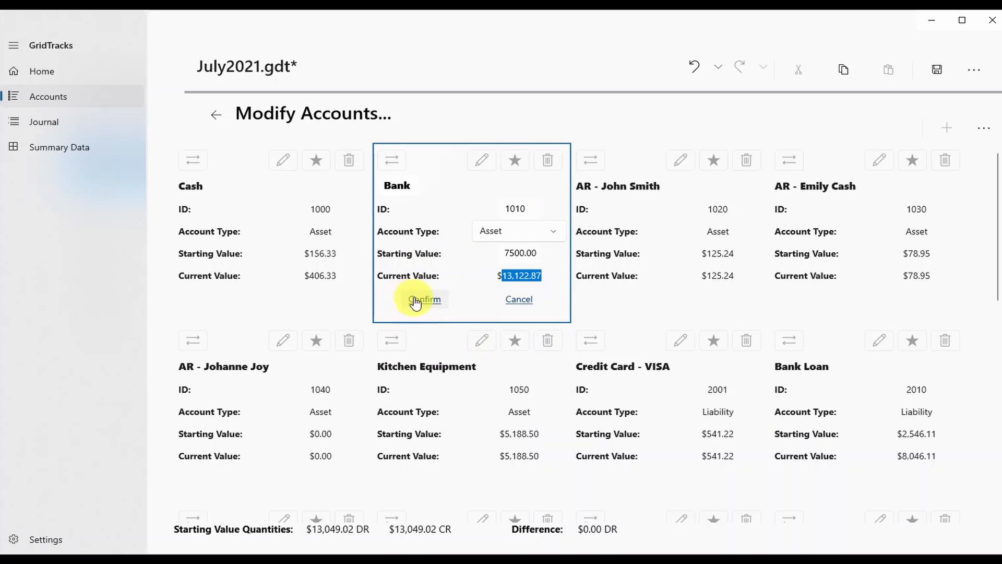
click(519, 305)
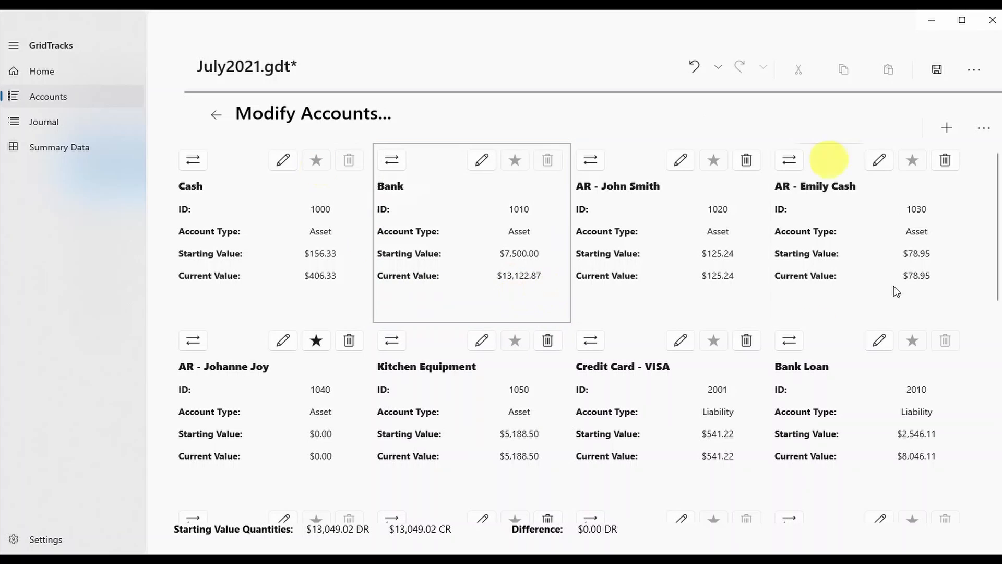
click(482, 159)
double_click(525, 209)
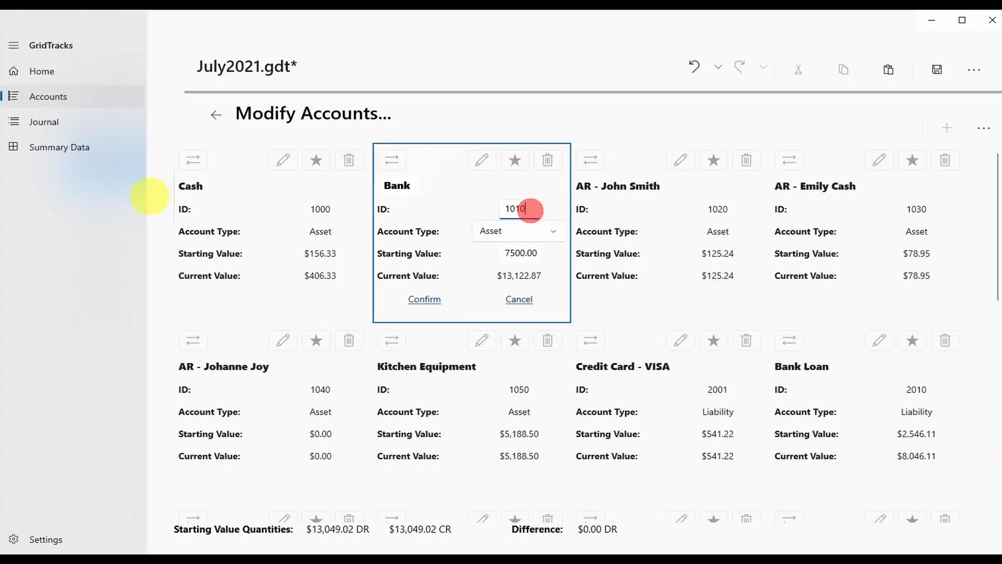
text(1025)
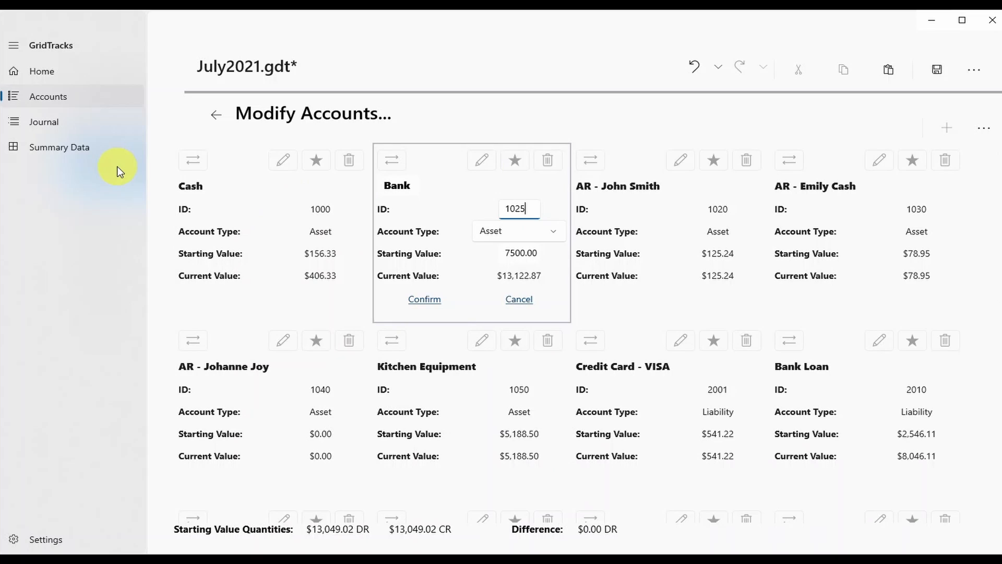
click(426, 300)
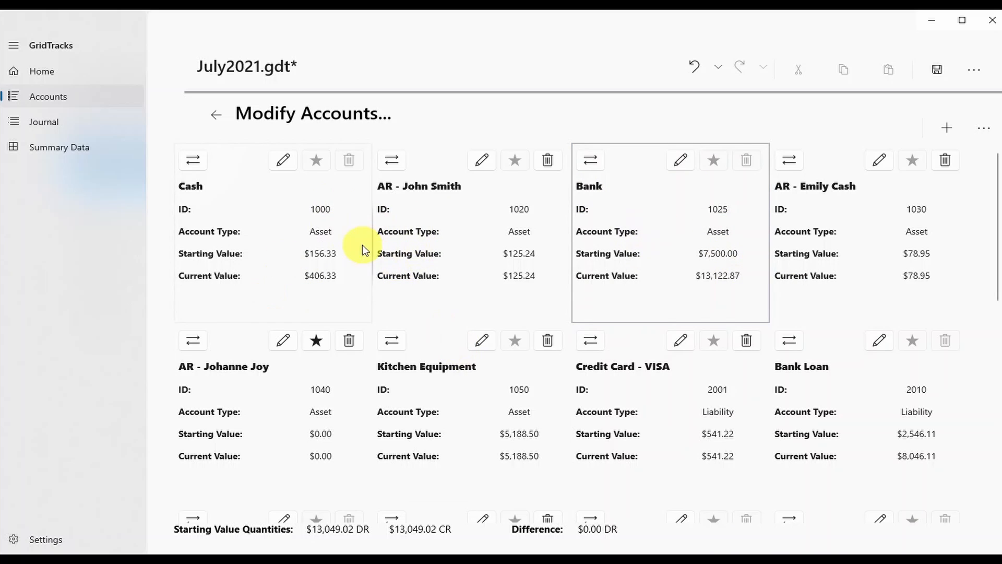
click(697, 64)
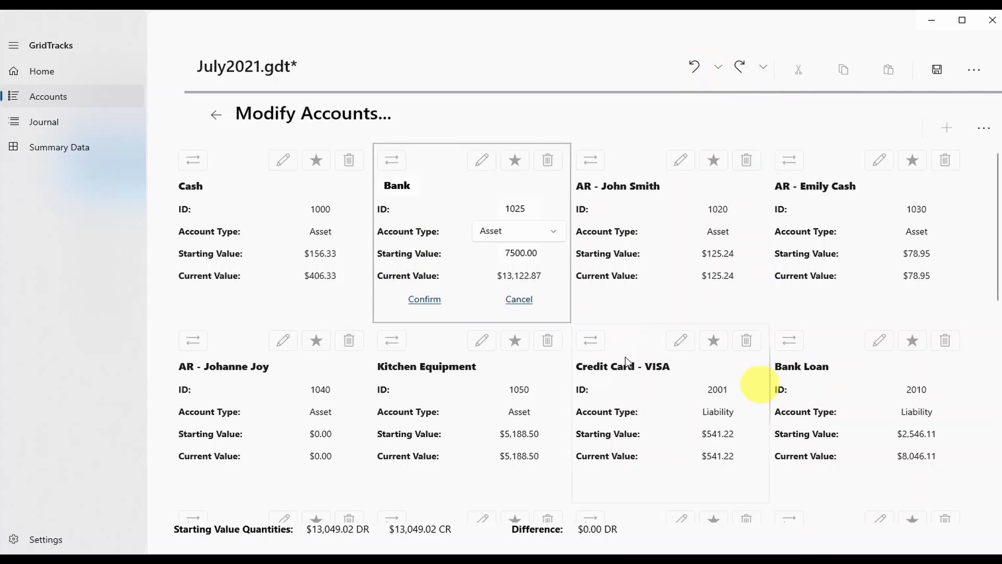
click(524, 208)
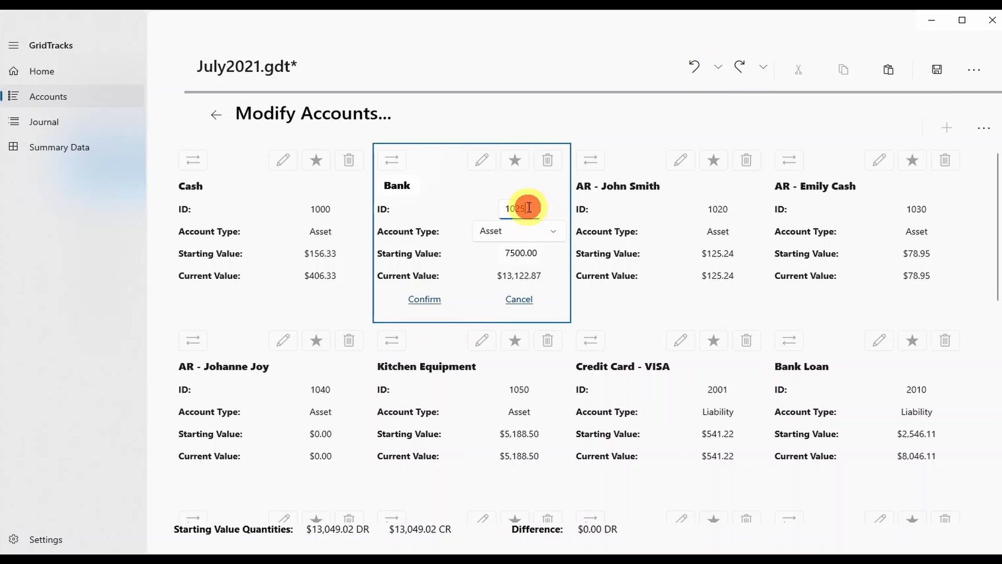
click(522, 300)
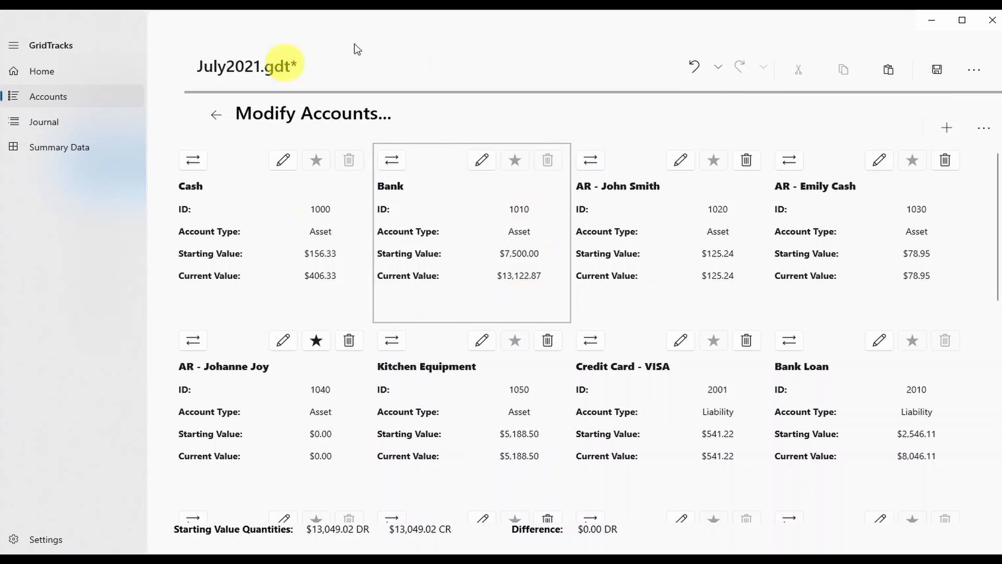
scroll(491, 353, down, 2)
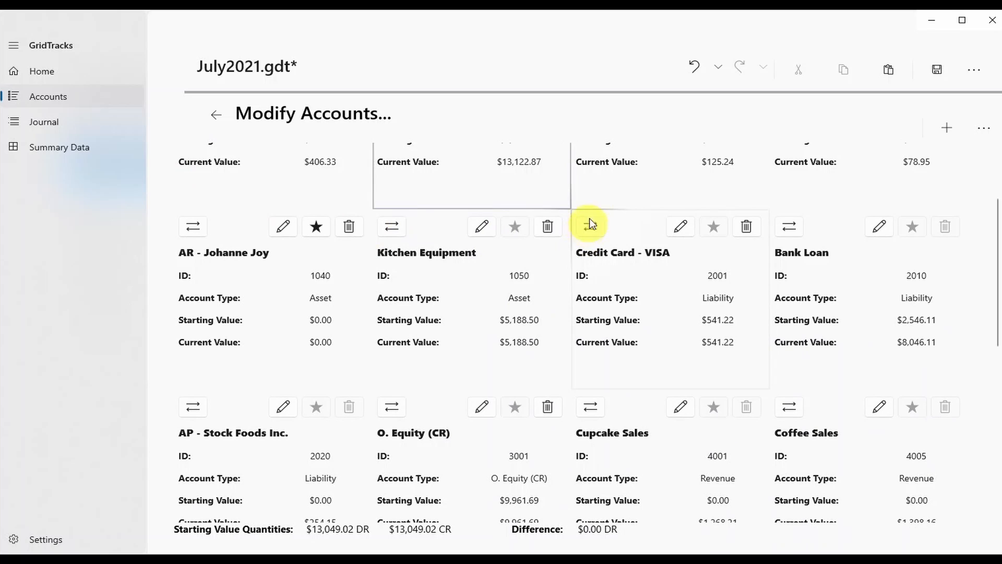
click(587, 310)
click(821, 290)
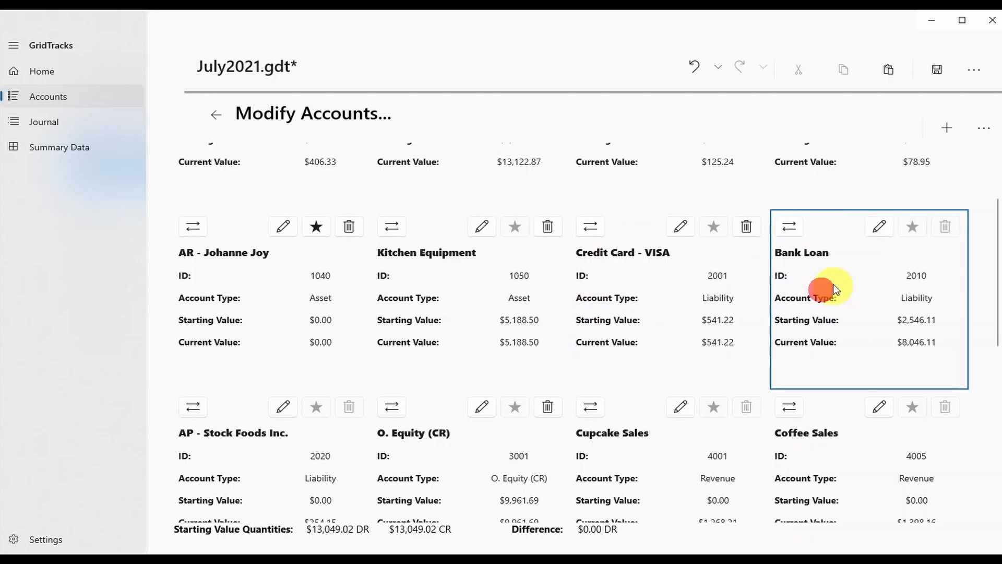
click(791, 228)
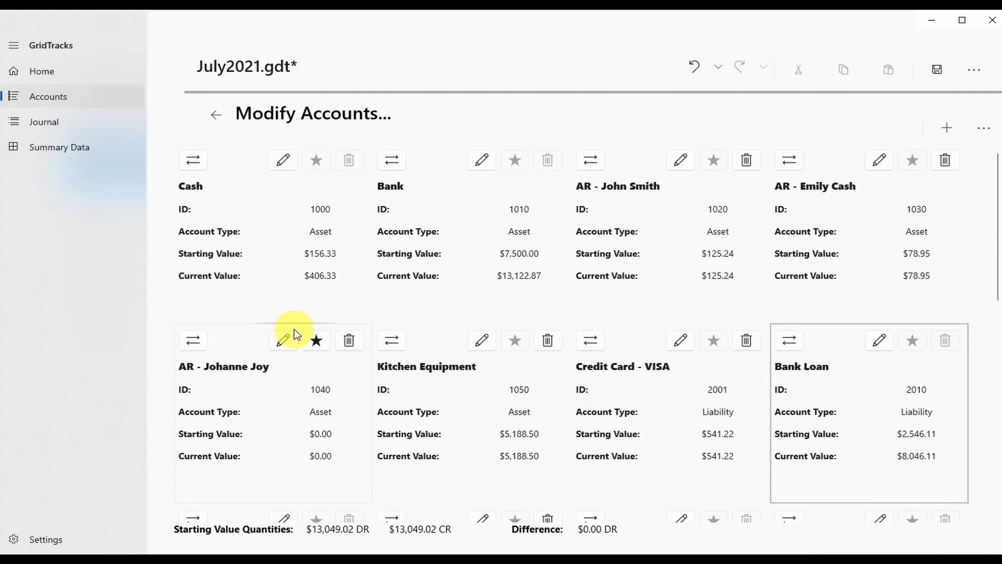
scroll(294, 330, down, 3)
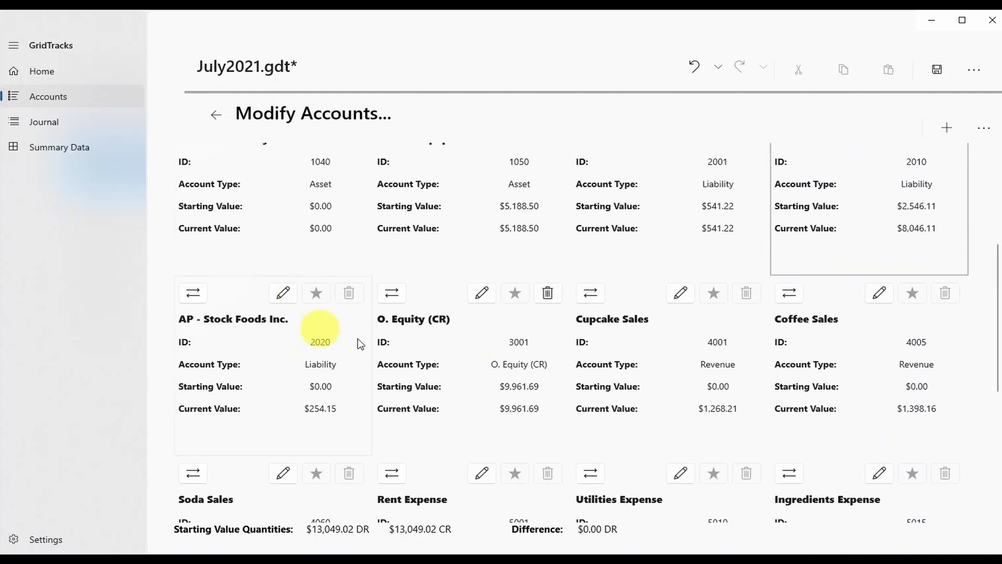
scroll(665, 363, down, 2)
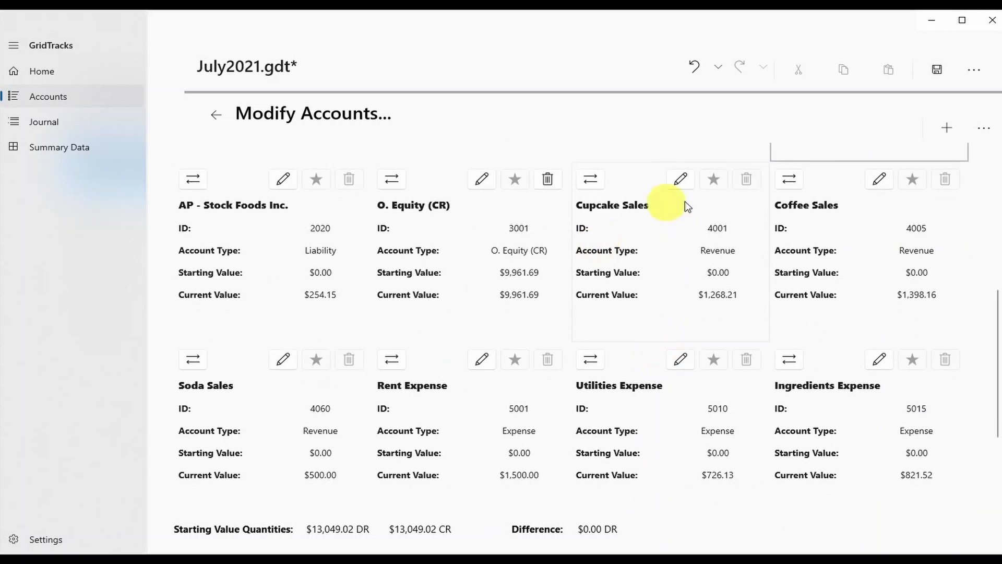
click(589, 178)
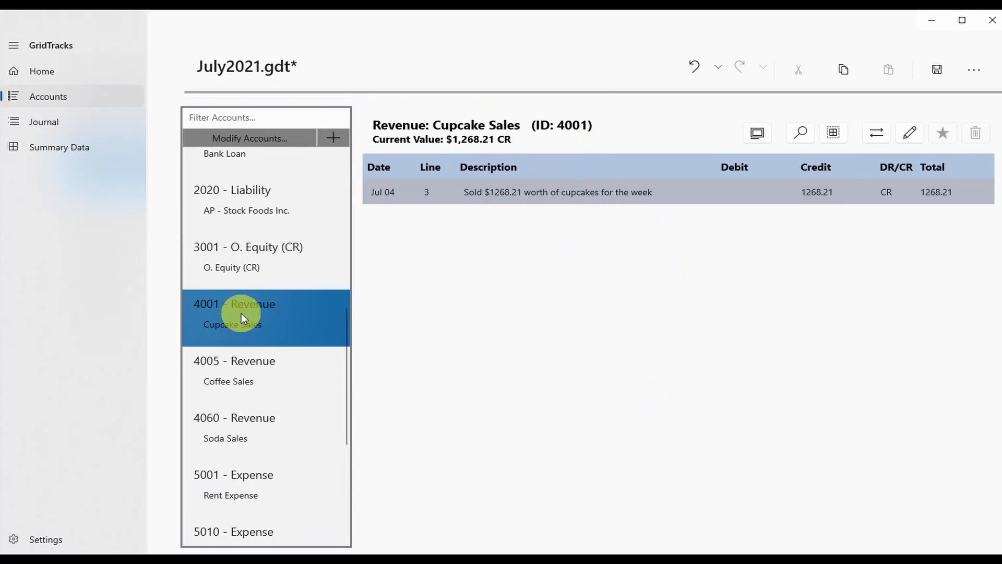
click(257, 138)
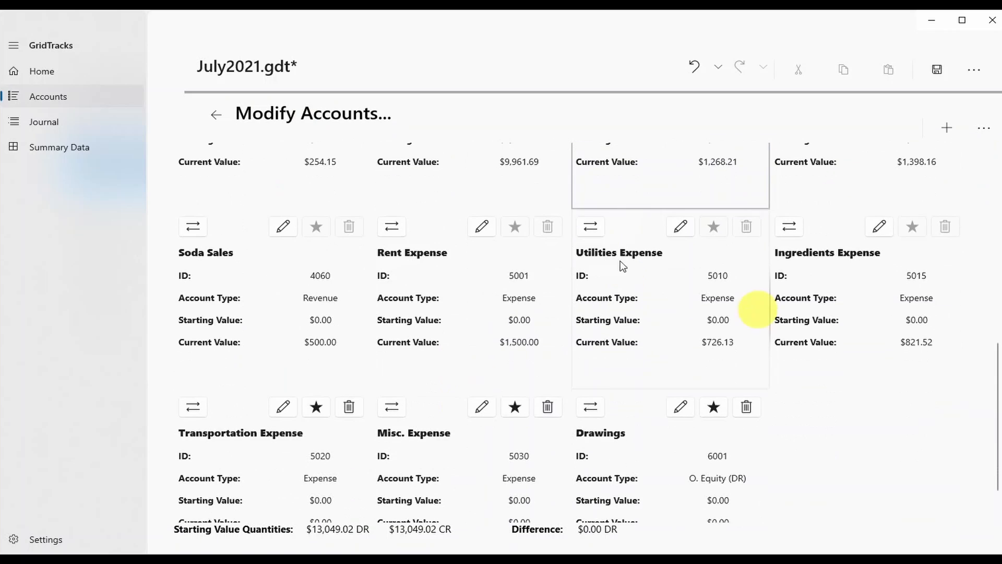
scroll(620, 261, down, 2)
click(592, 227)
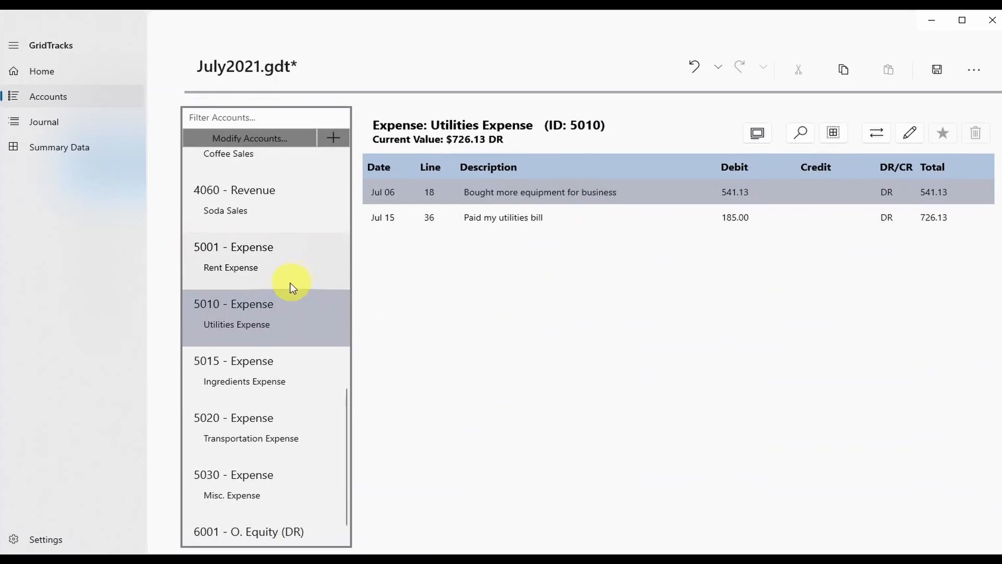
click(268, 247)
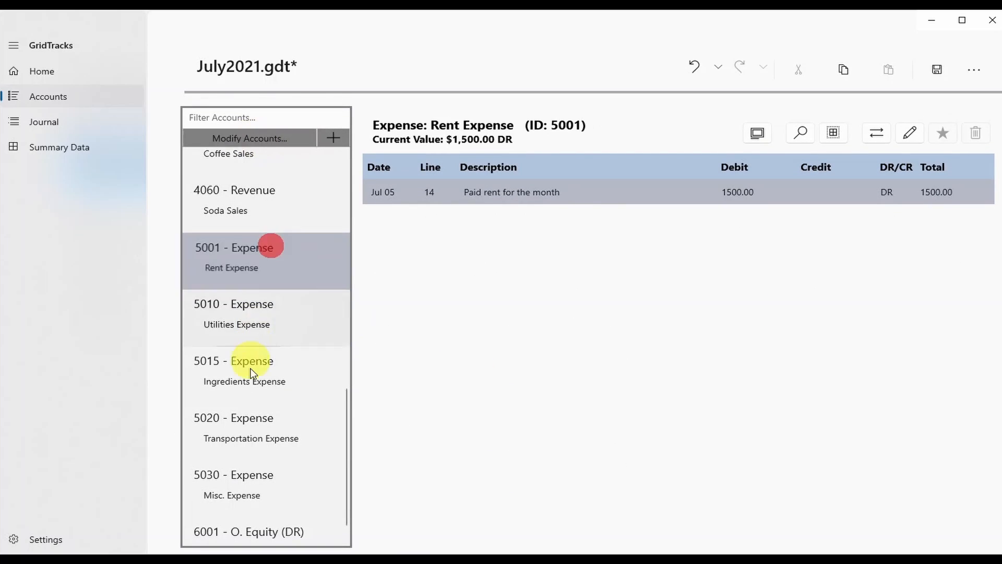
click(248, 420)
click(239, 138)
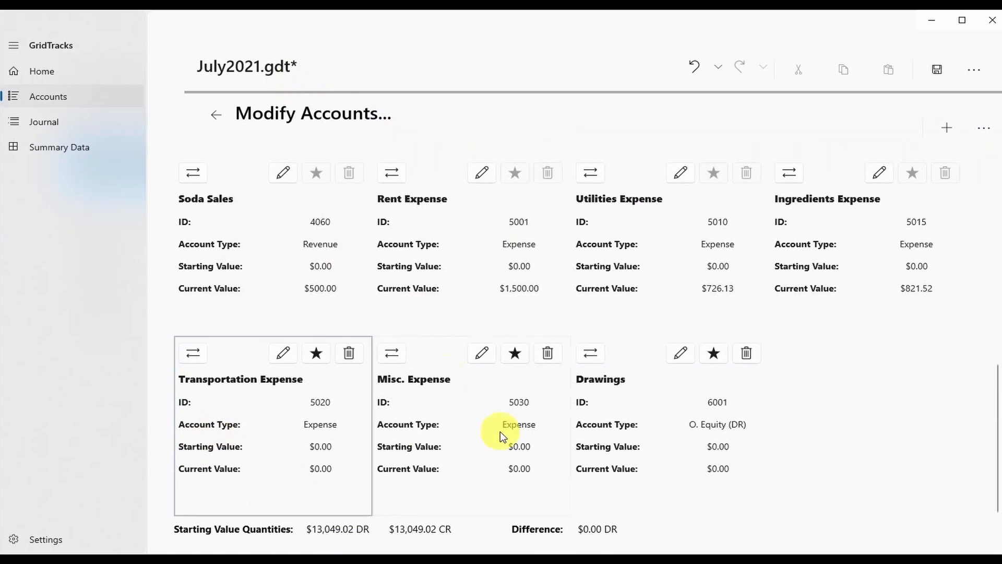
scroll(697, 494, up, 10)
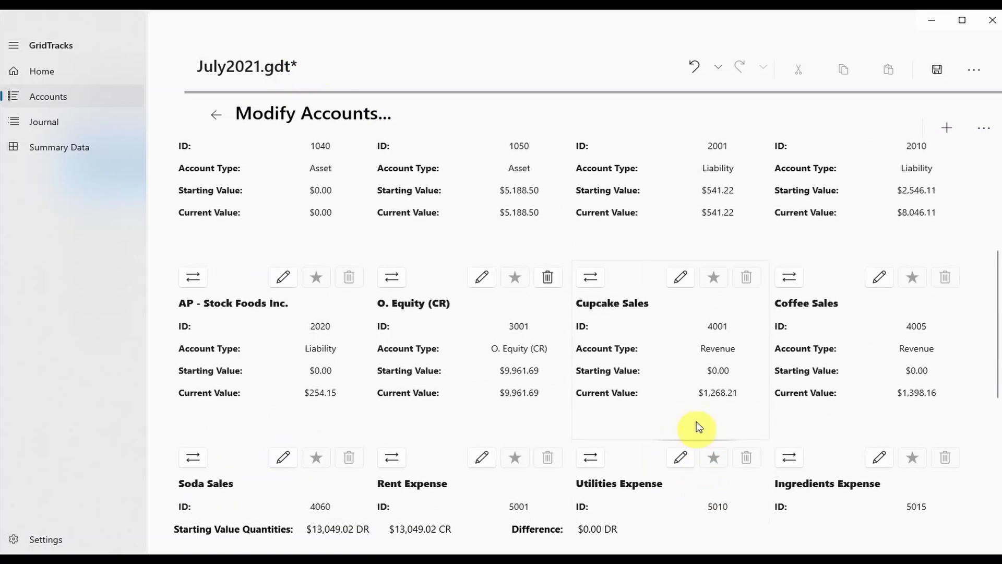